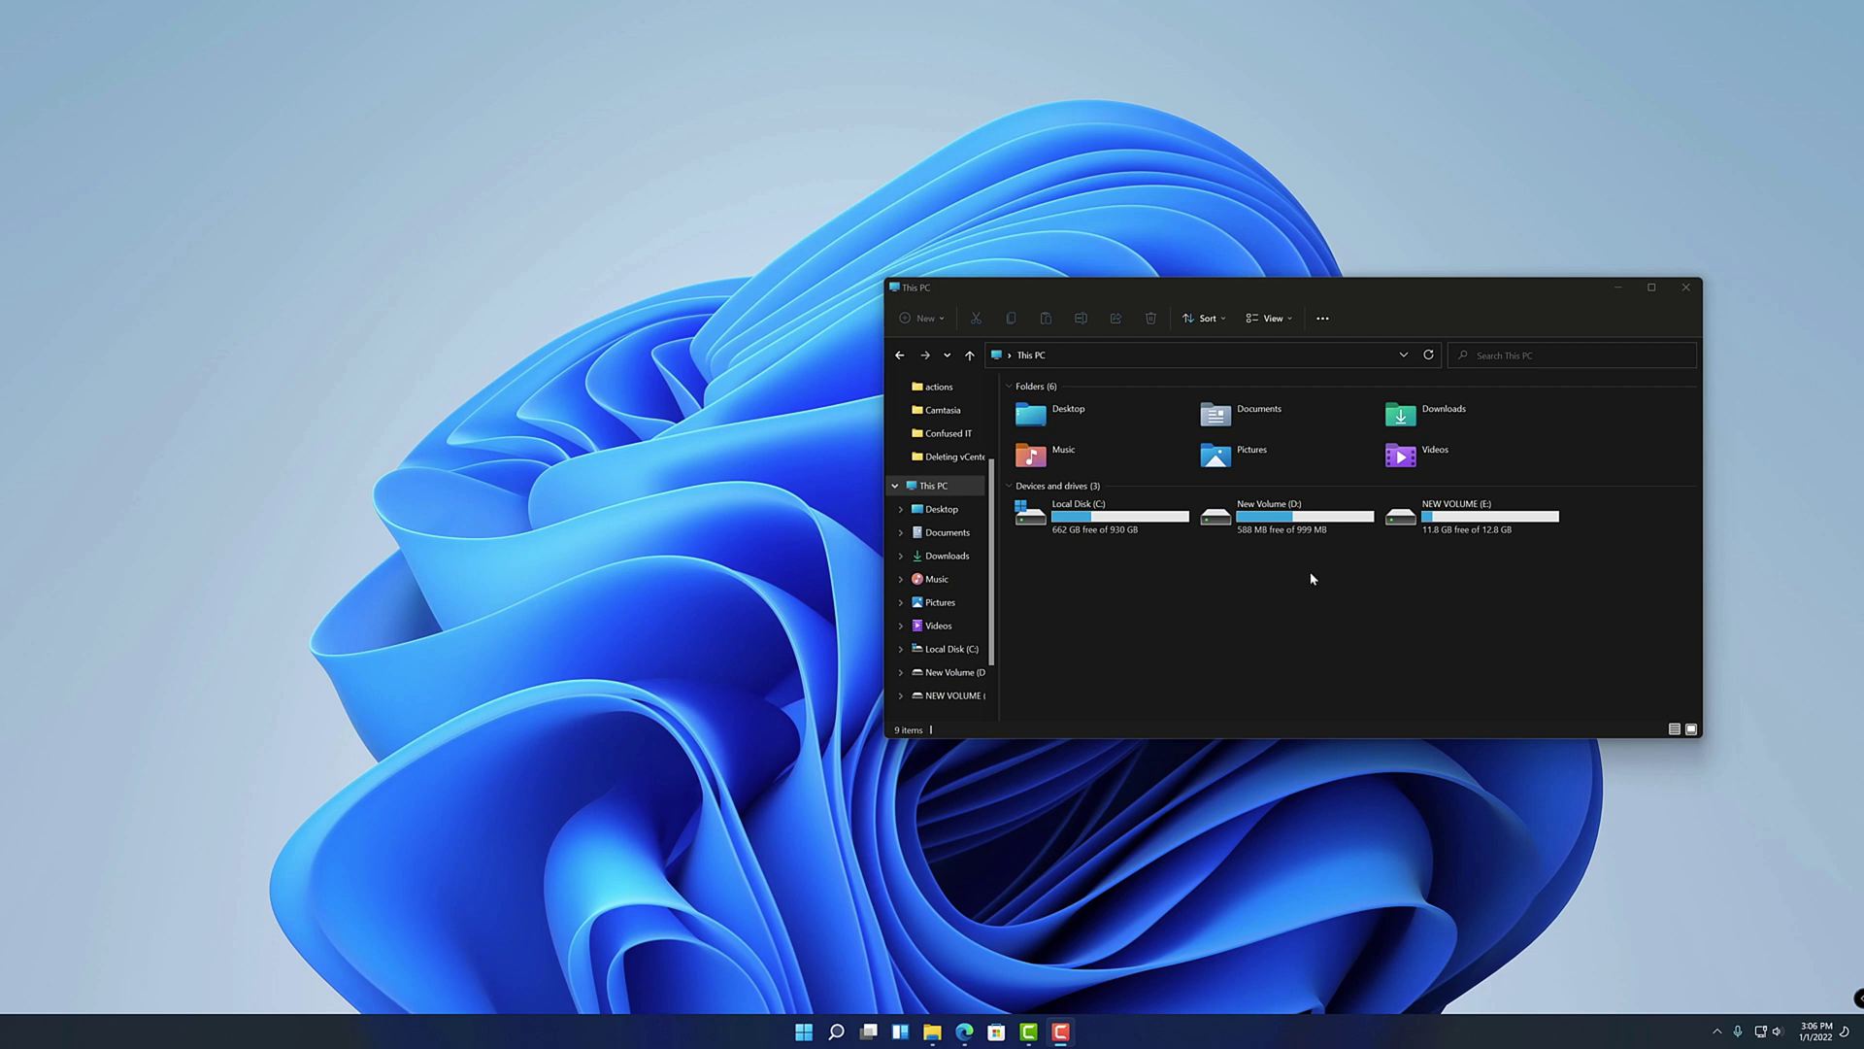
Step: Quick-format New Volume (D:) as NTFS, confirming the erase and in-use warnings
click(1291, 530)
right_click(1291, 529)
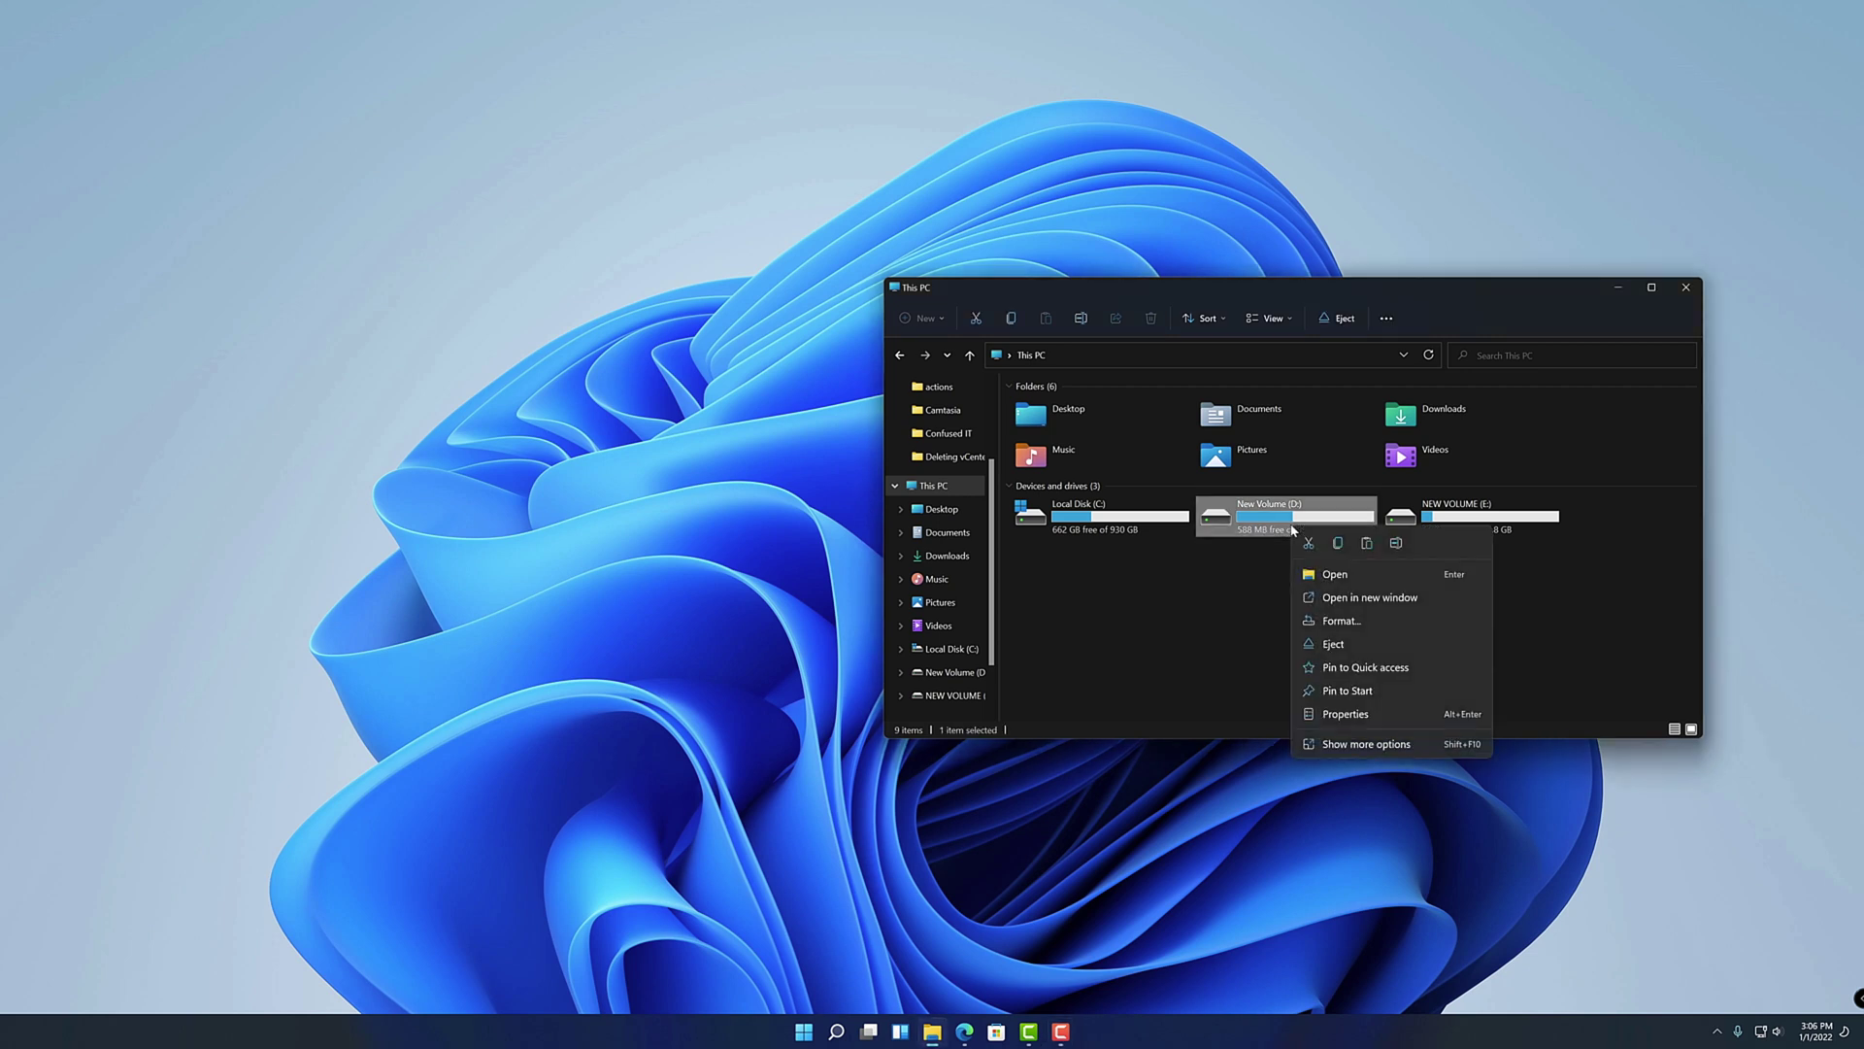
click(1369, 620)
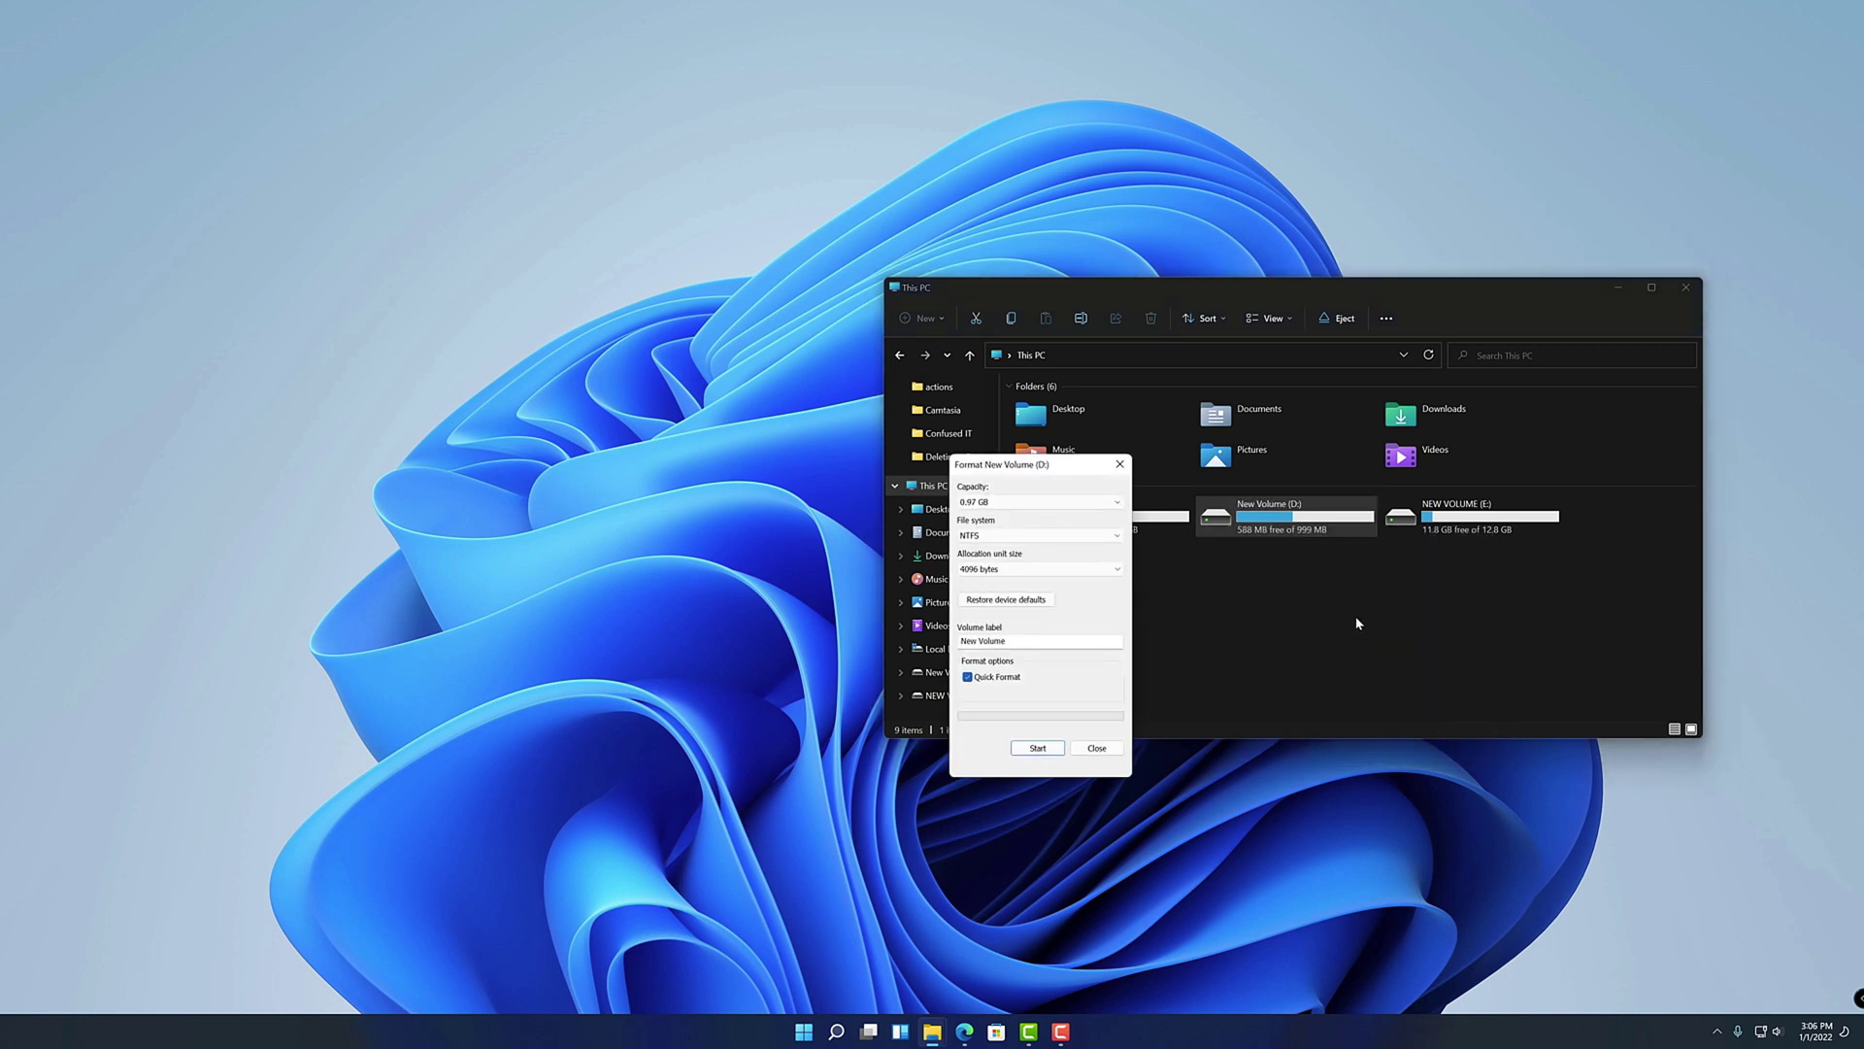
click(1036, 749)
click(974, 525)
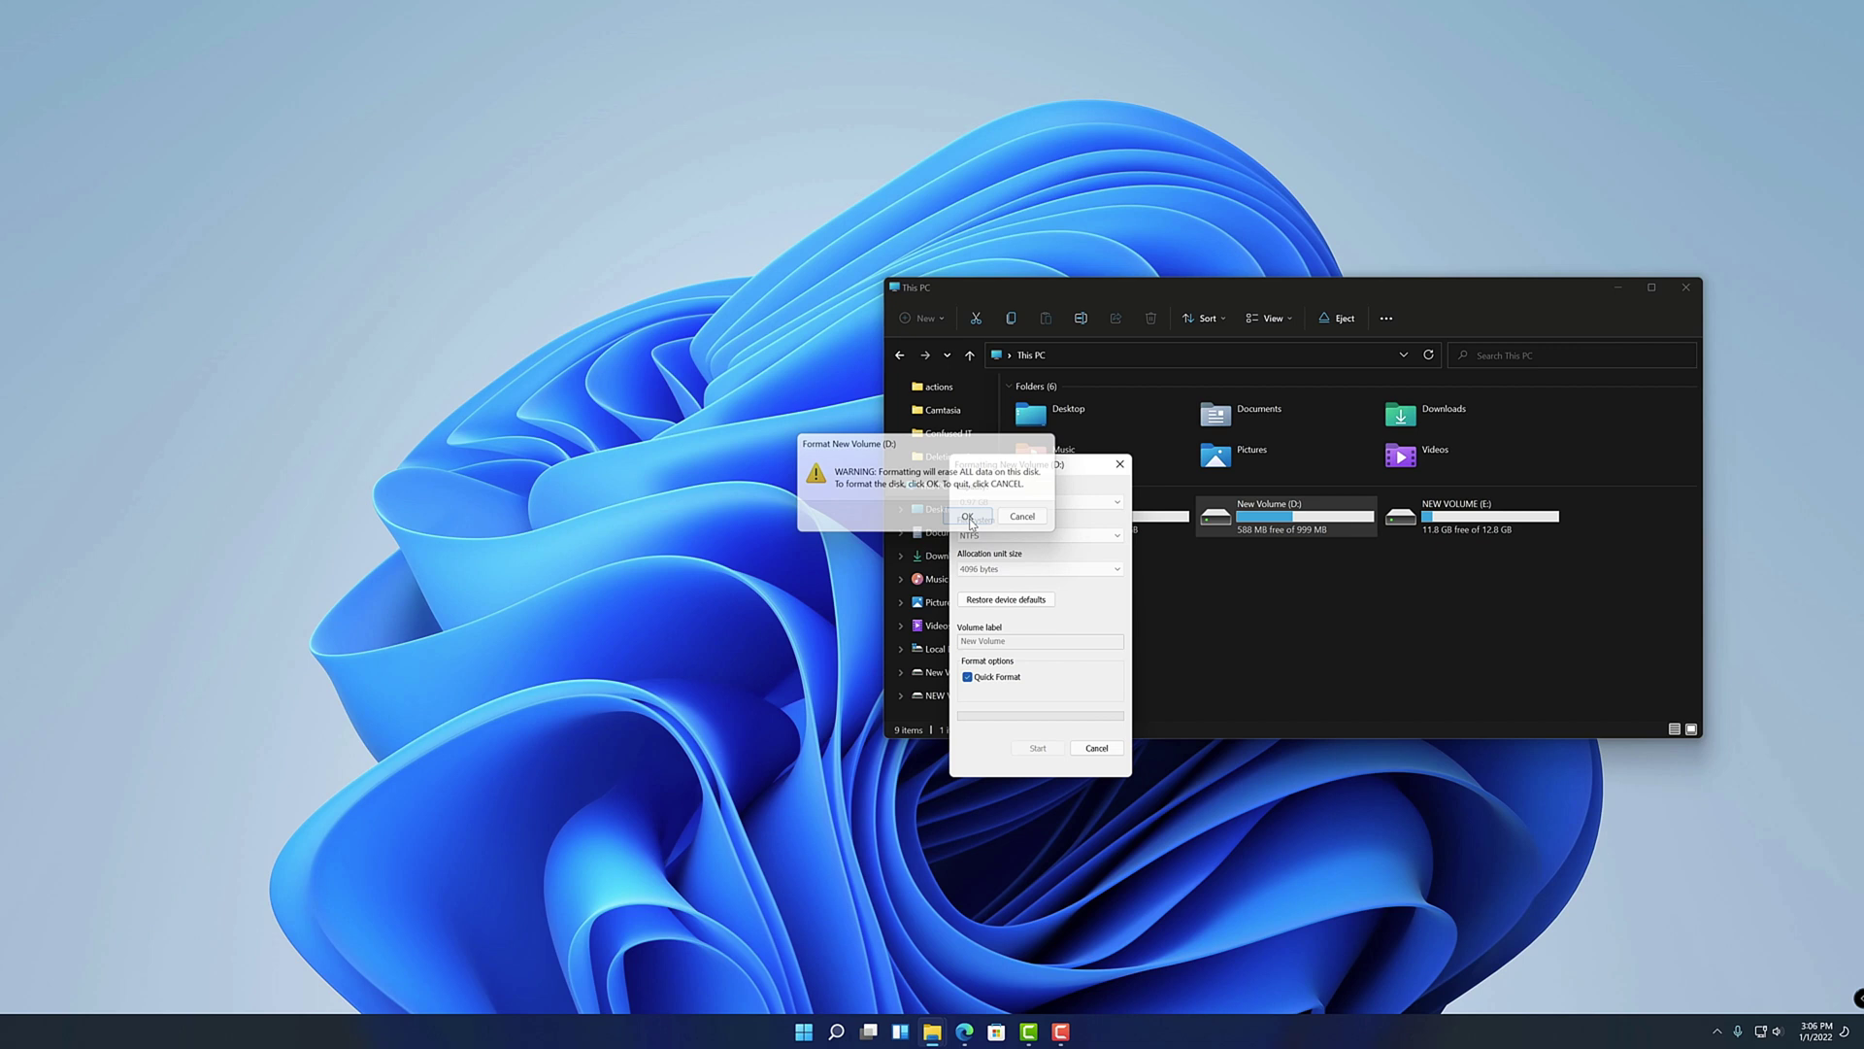
click(1029, 518)
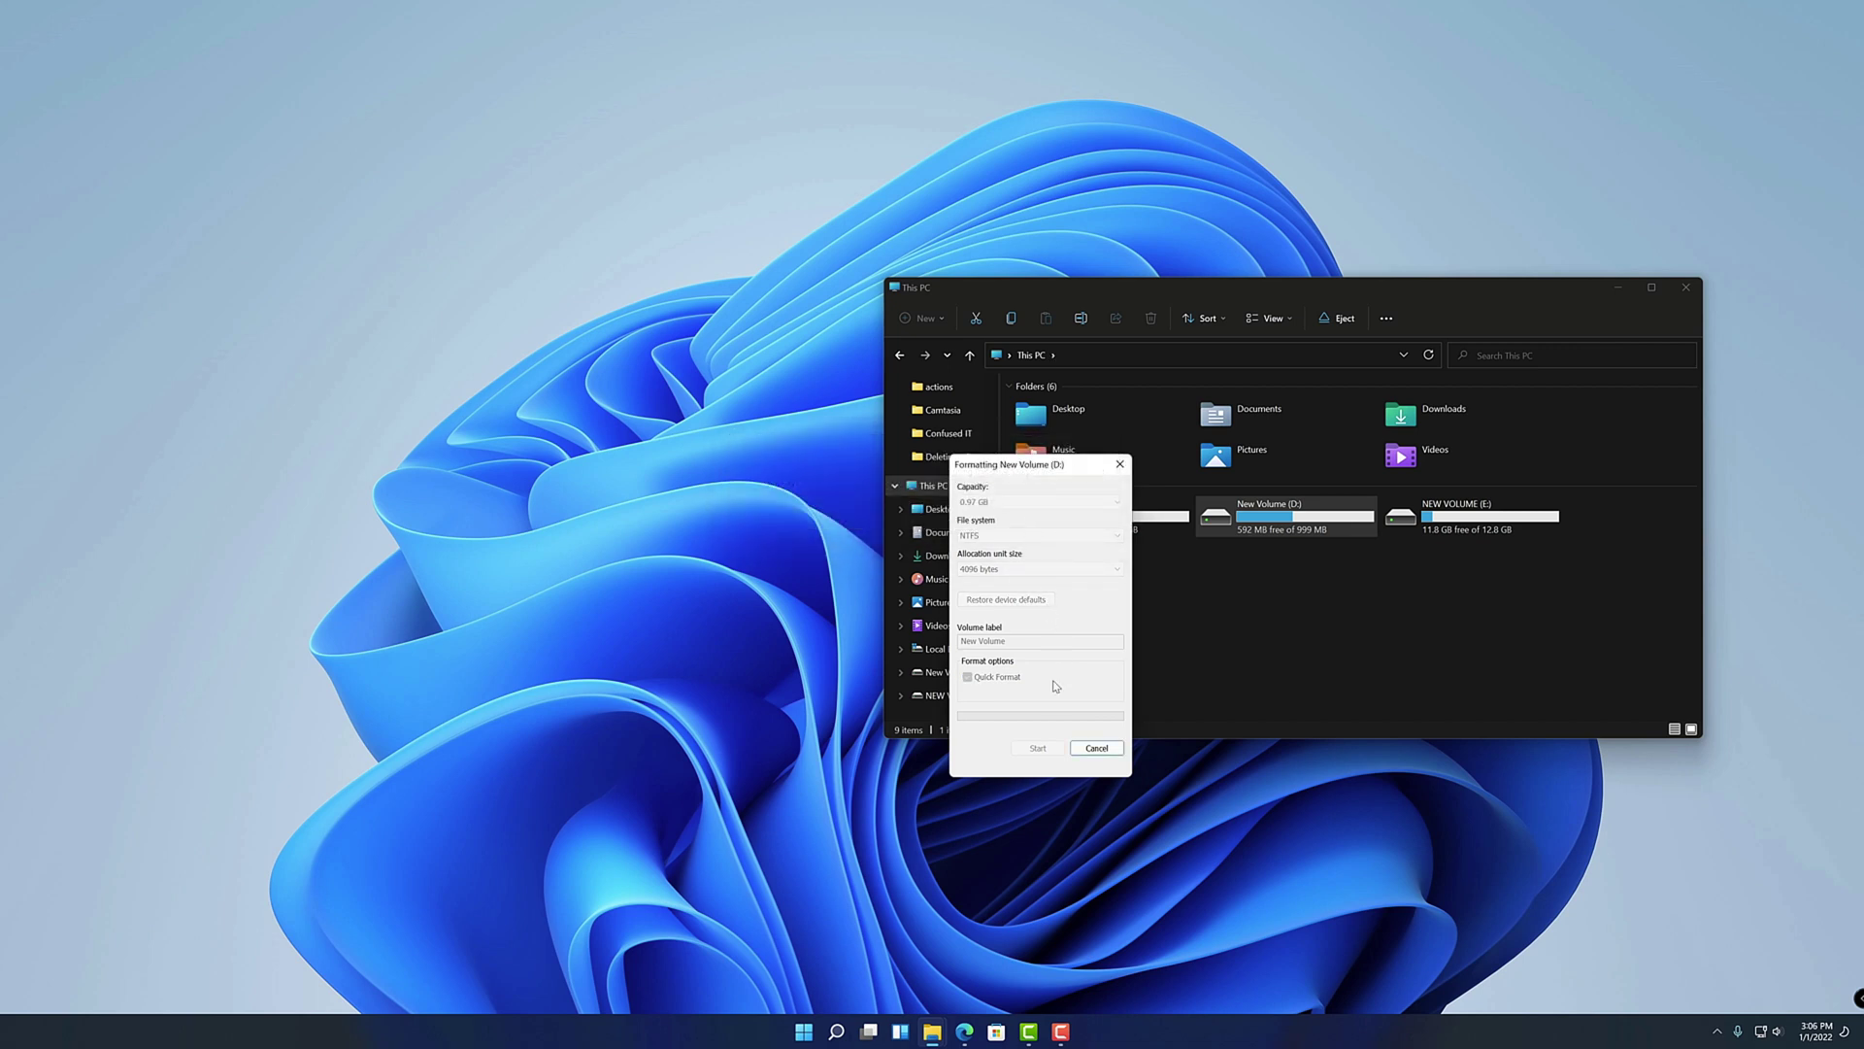
click(1022, 511)
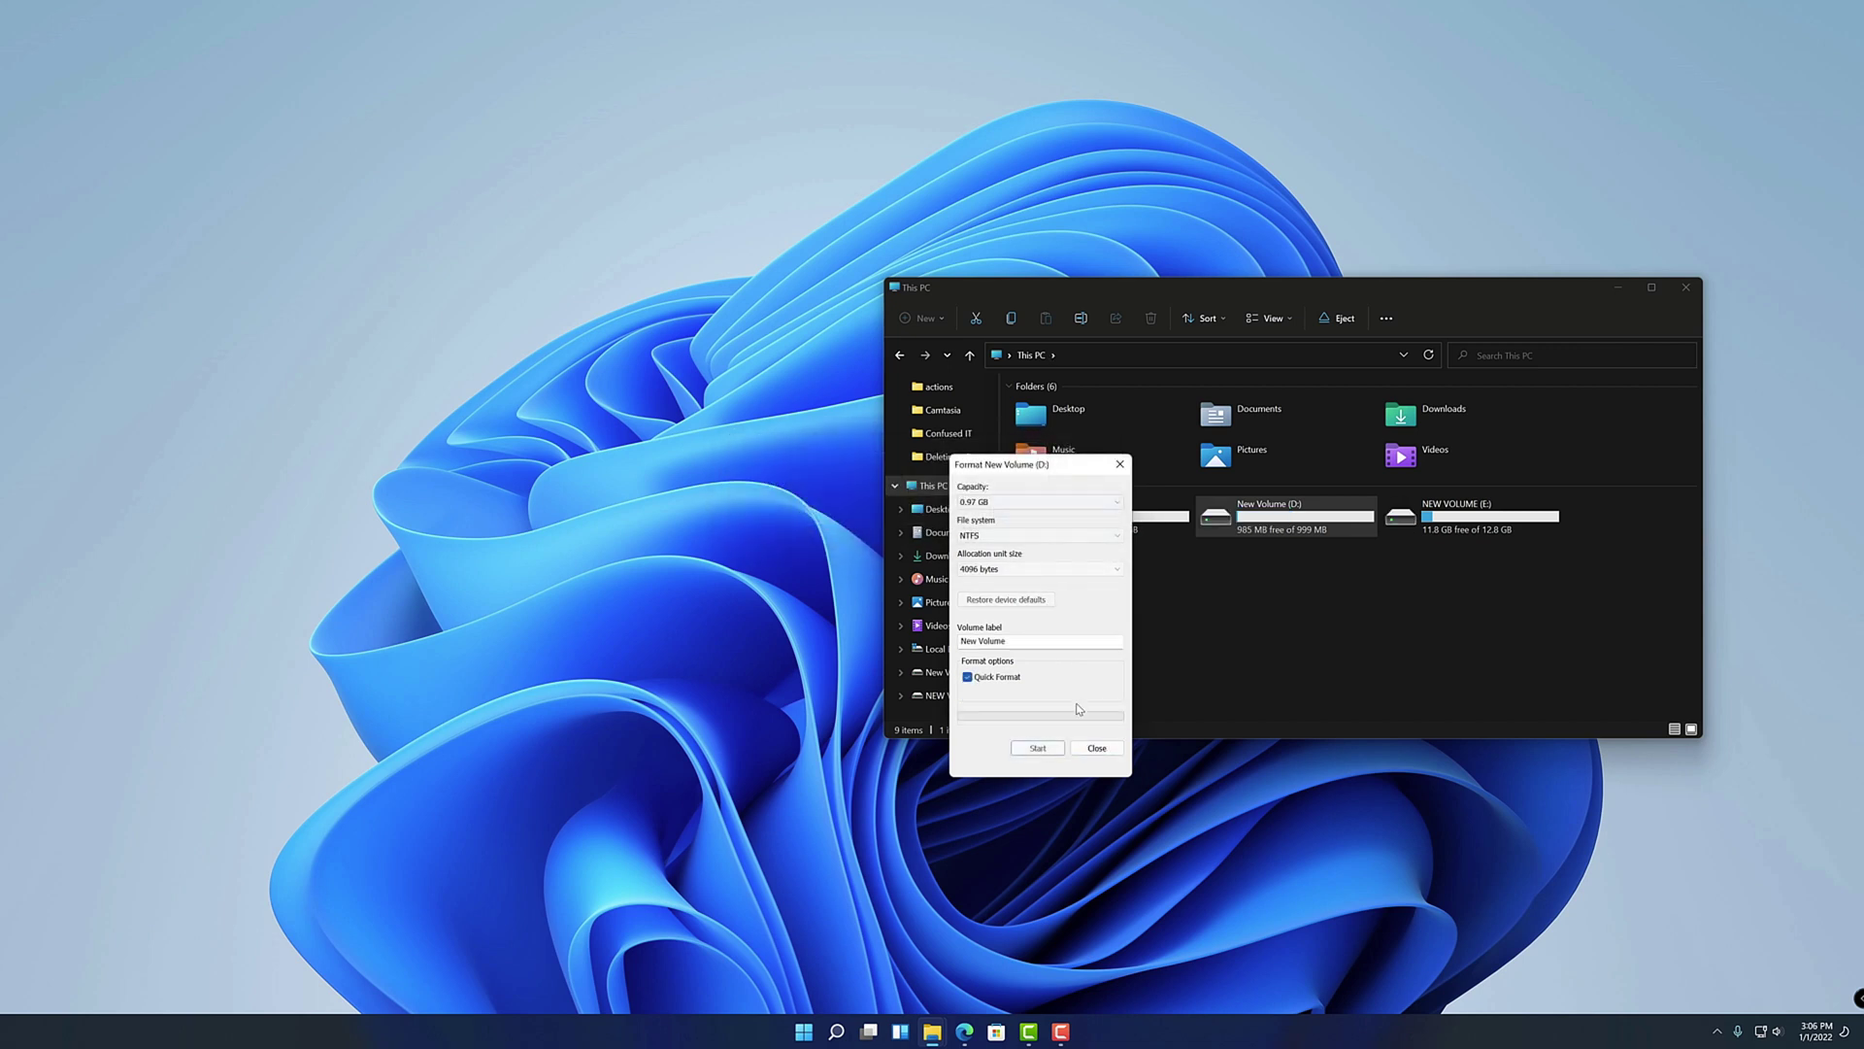
click(1097, 748)
Step: Select both USB volumes, D: and E:, in This PC
click(1267, 565)
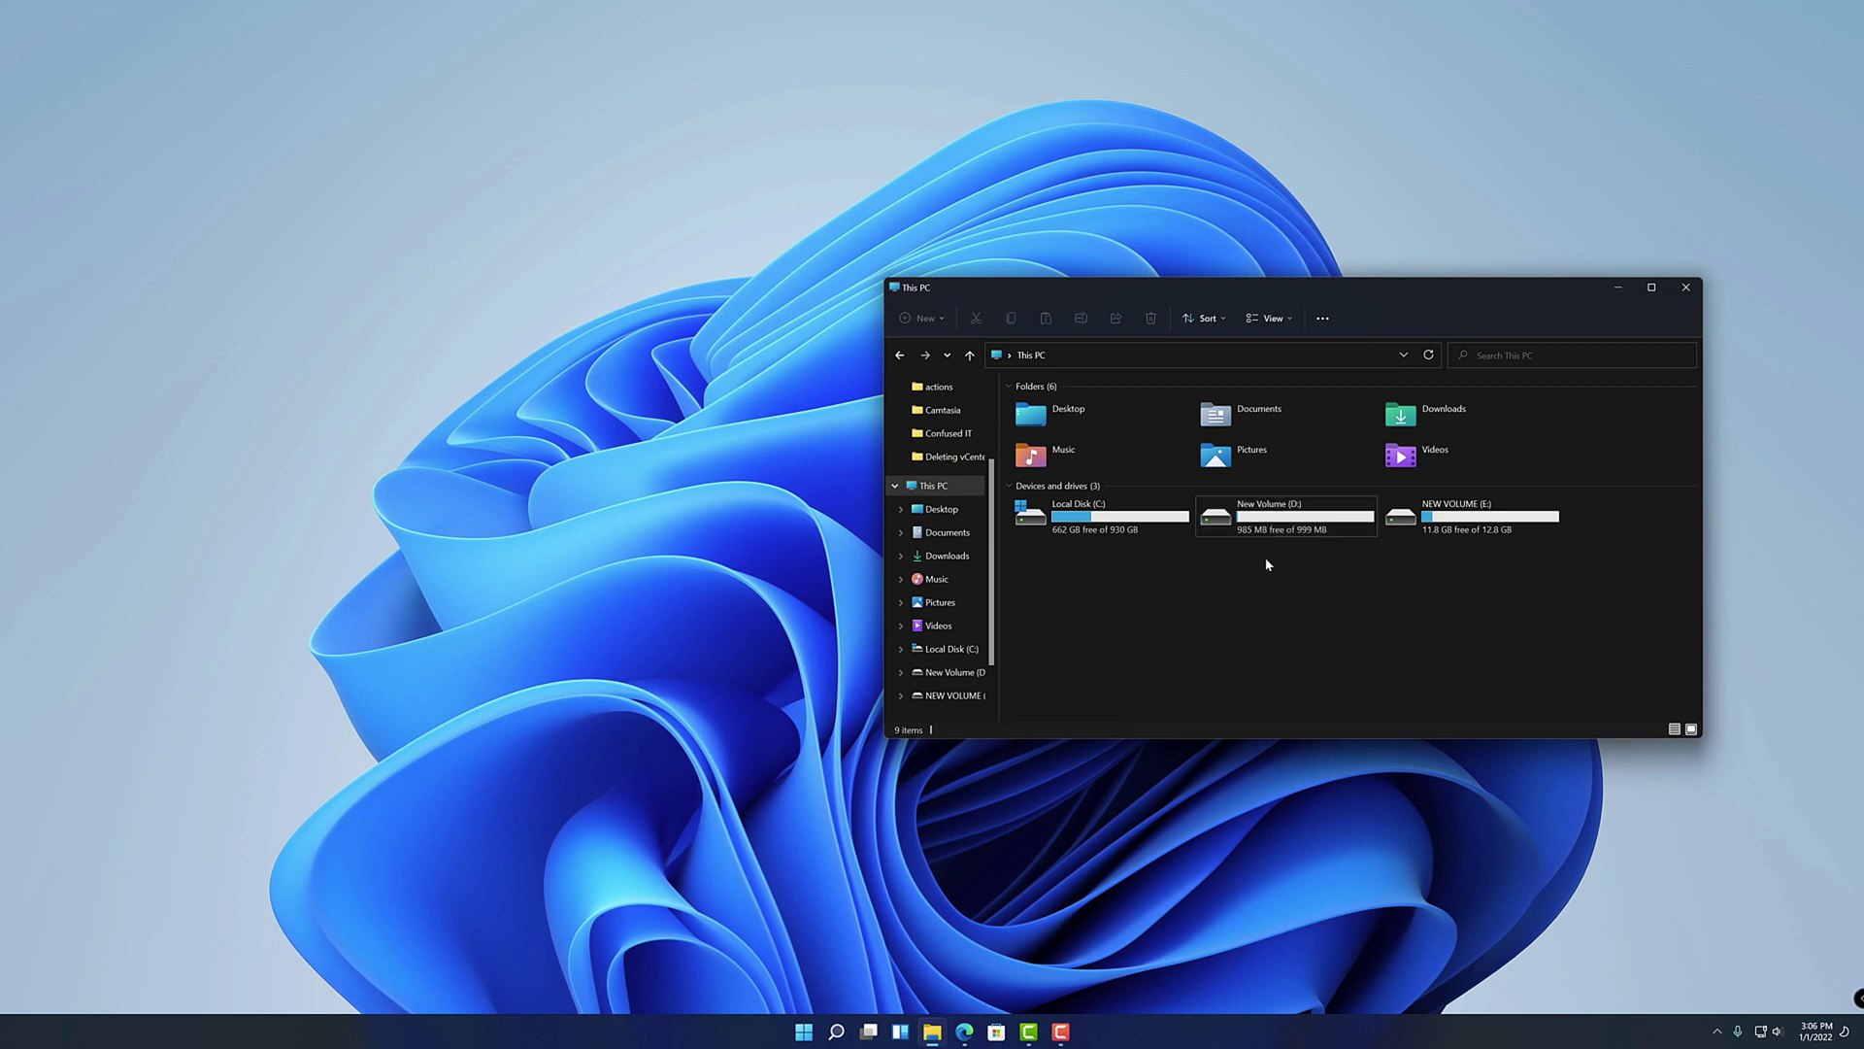
mouse_move(1060, 528)
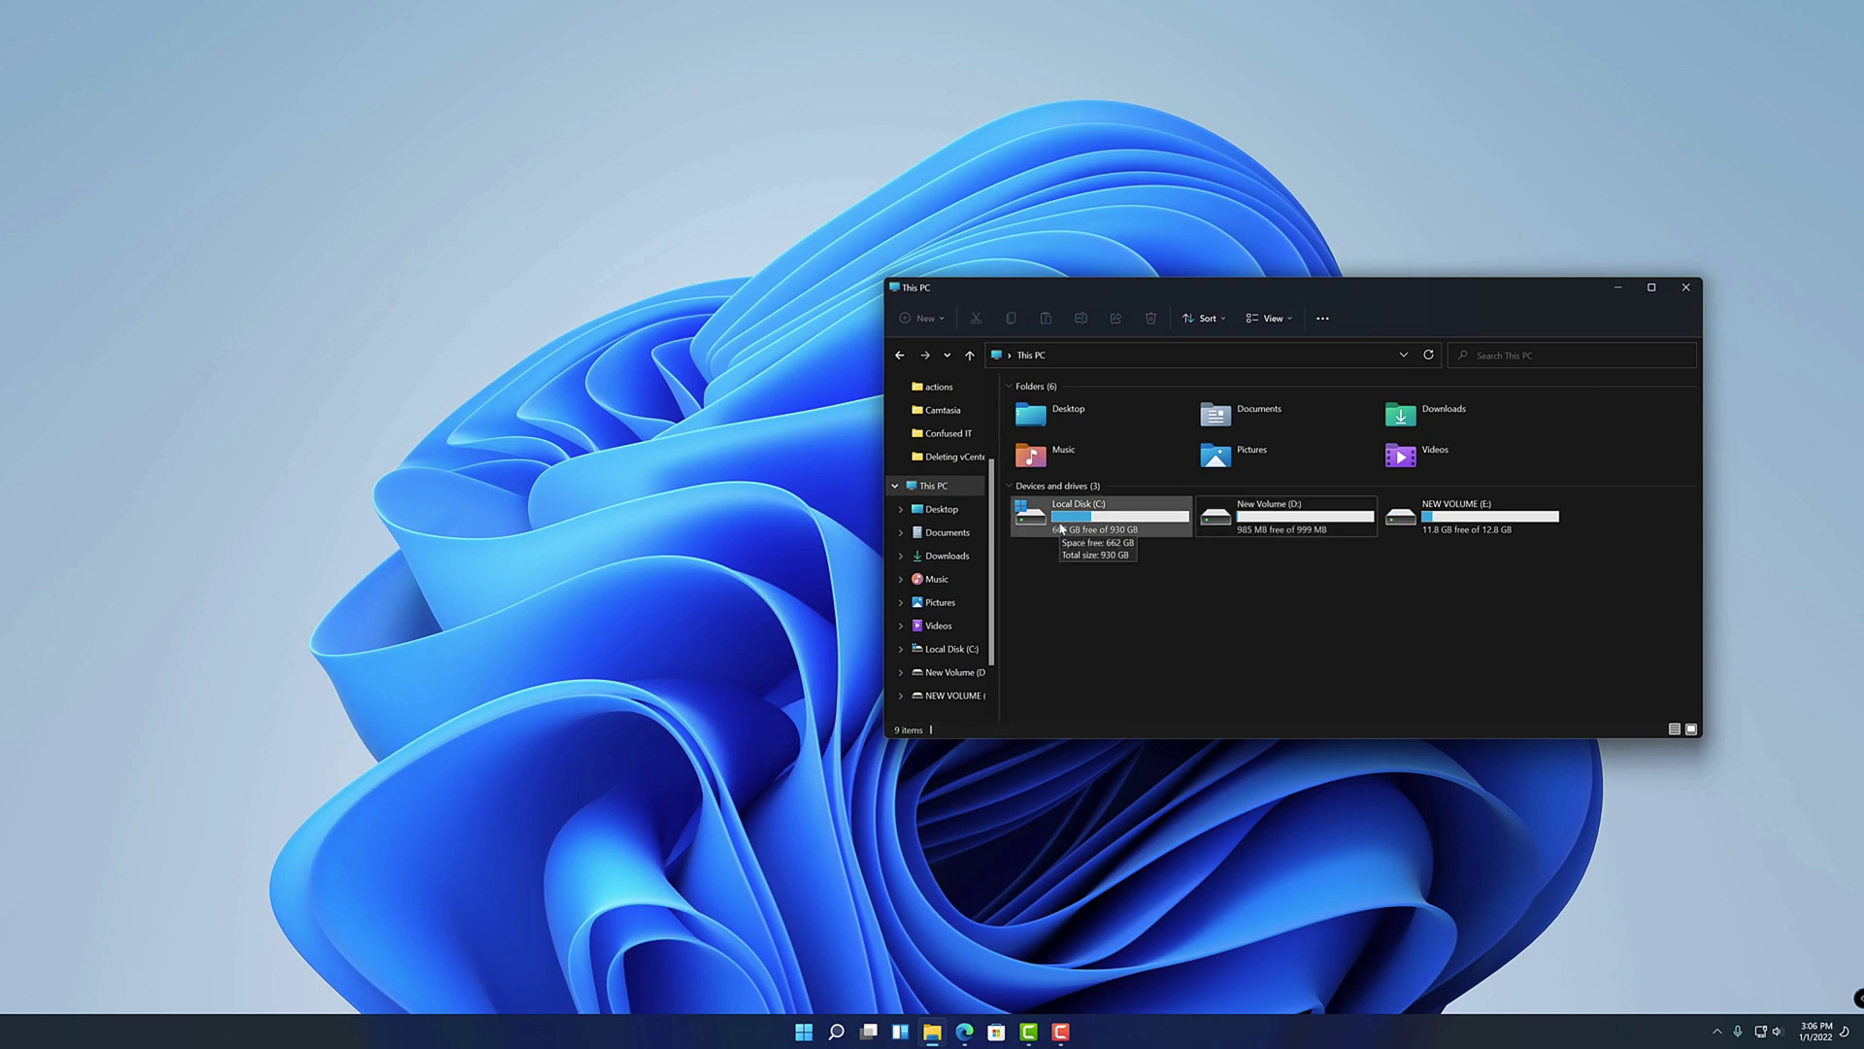
mouse_move(1300, 528)
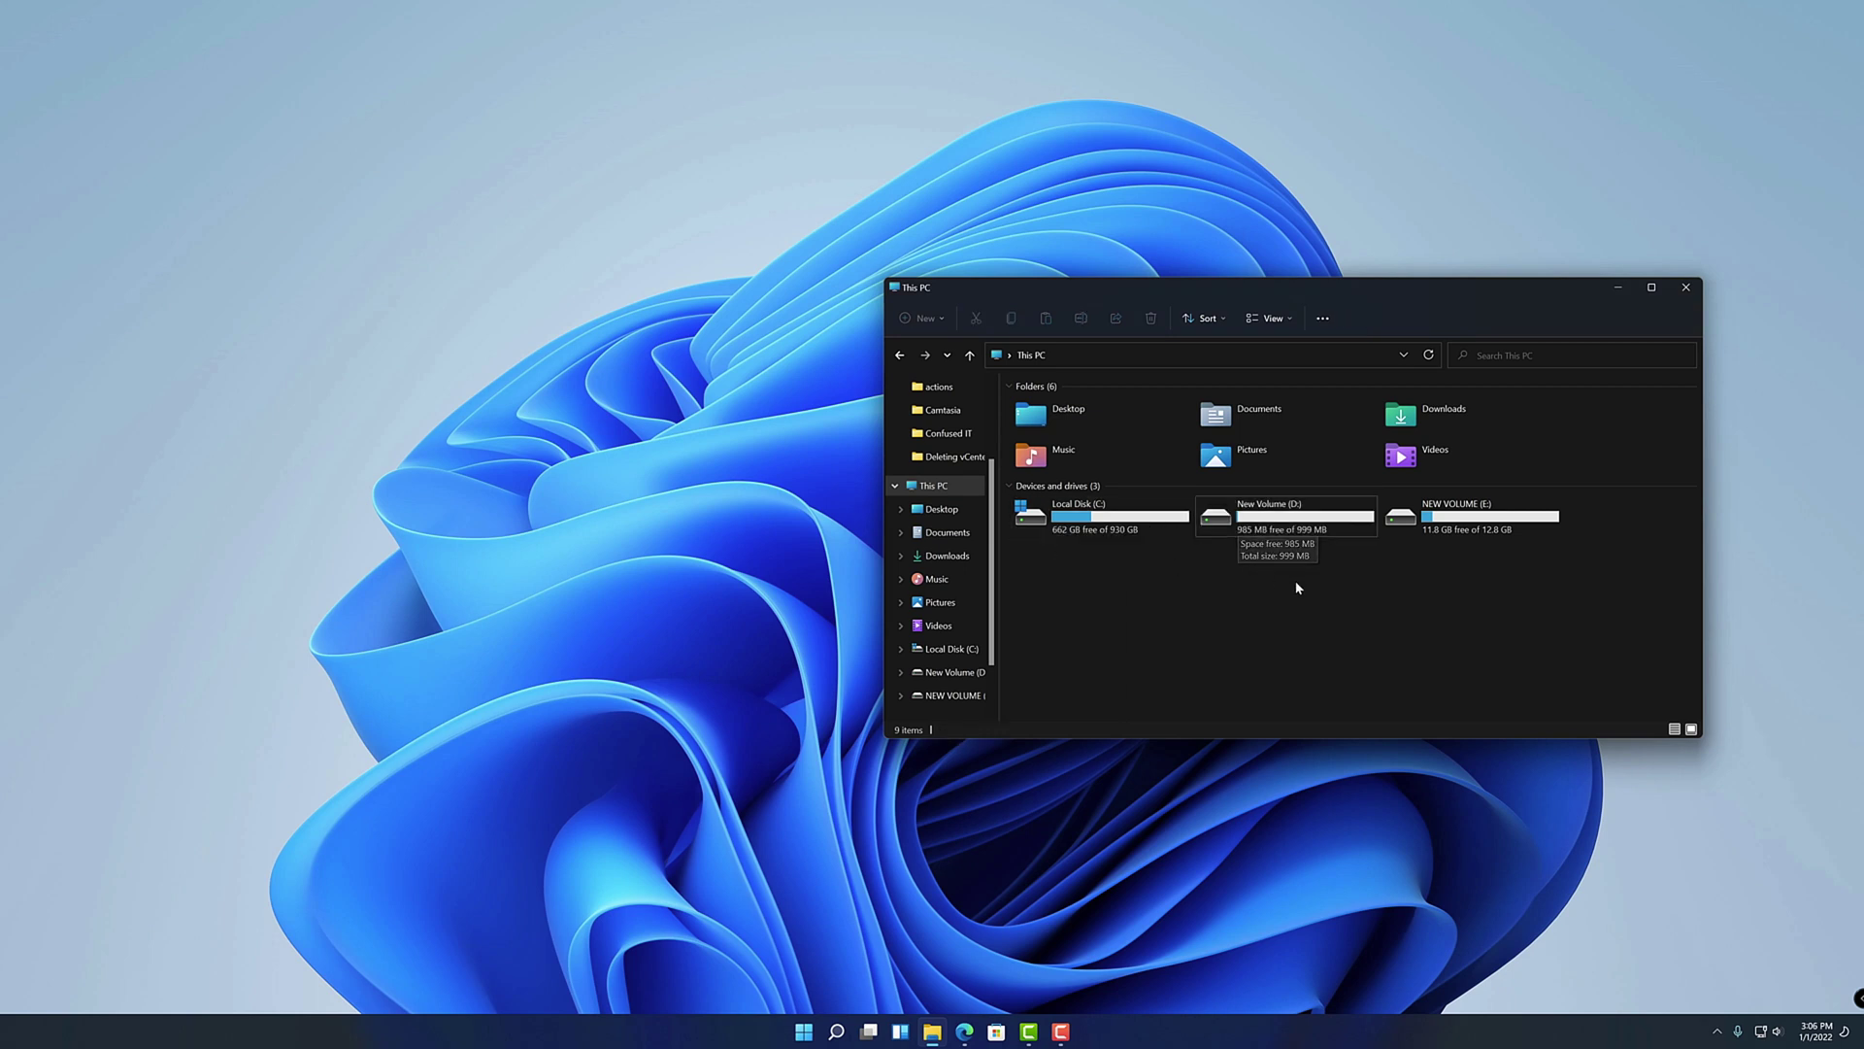
drag(1510, 574, 1257, 569)
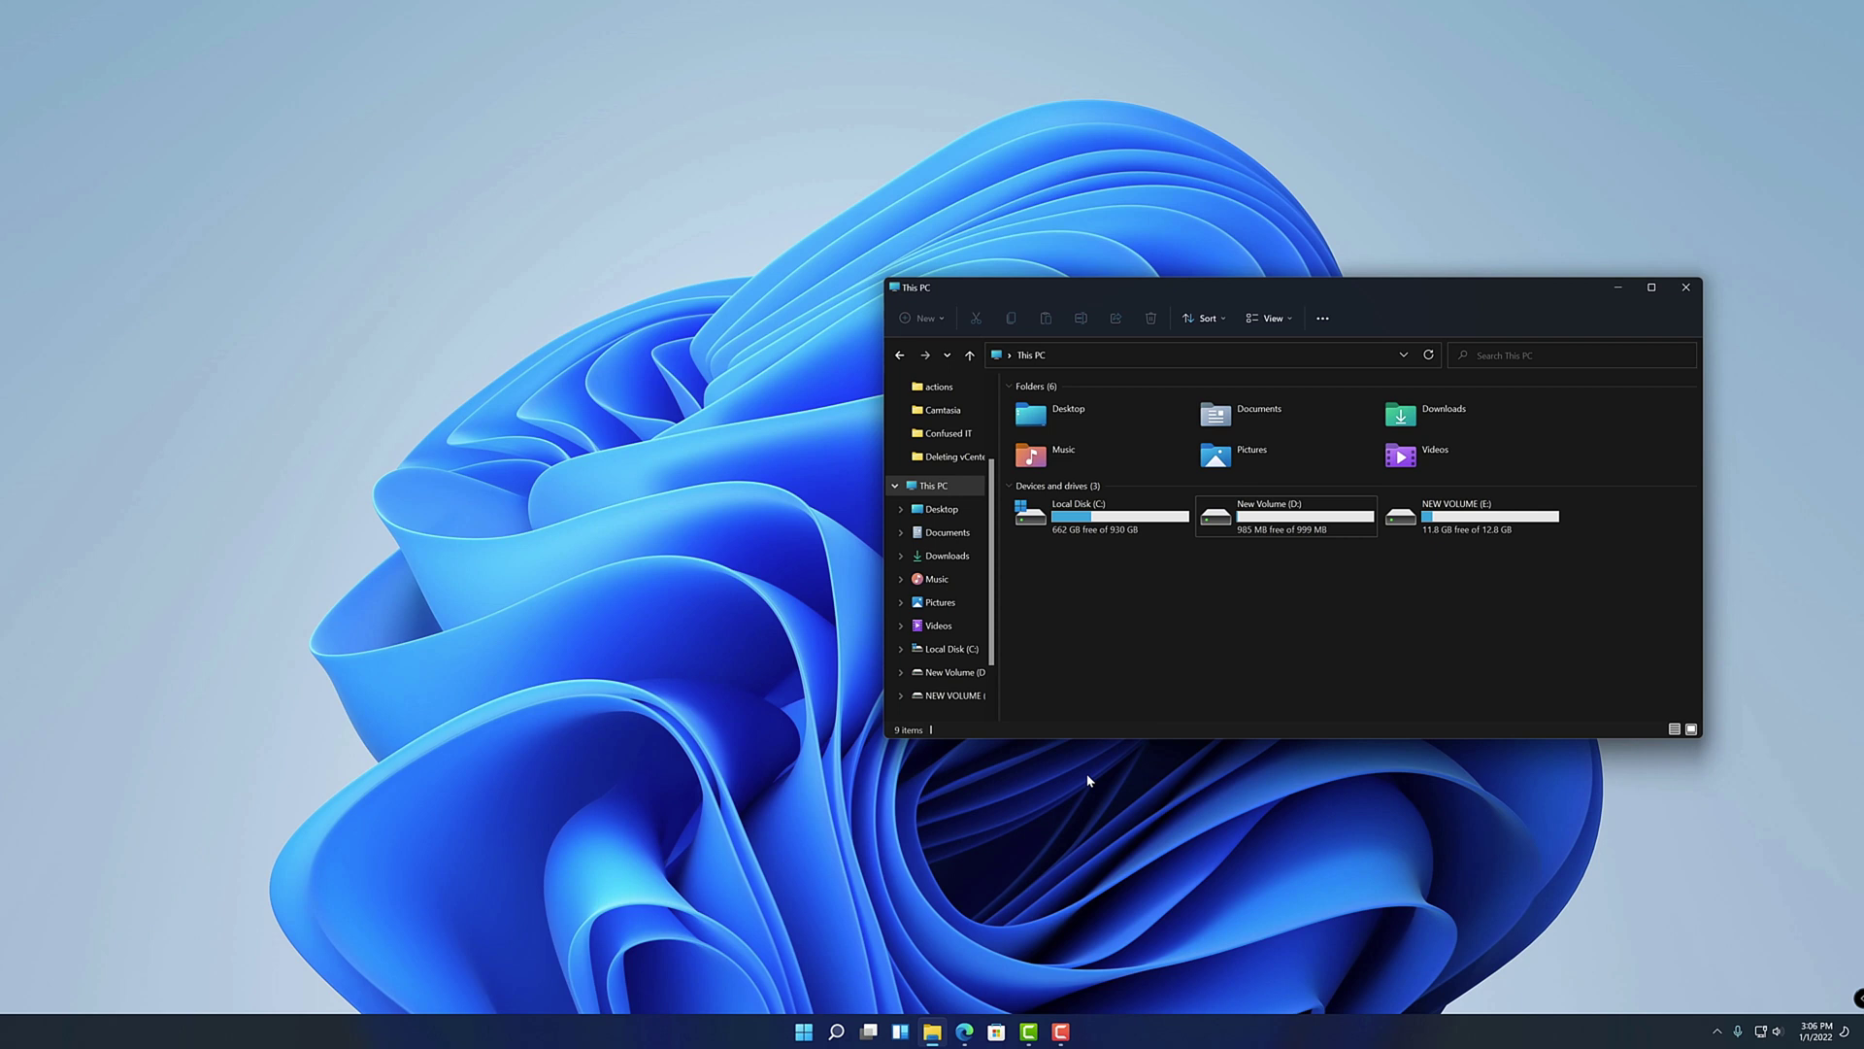
Step: Search 'disk' and launch Disk Management from the partitions result
click(832, 1036)
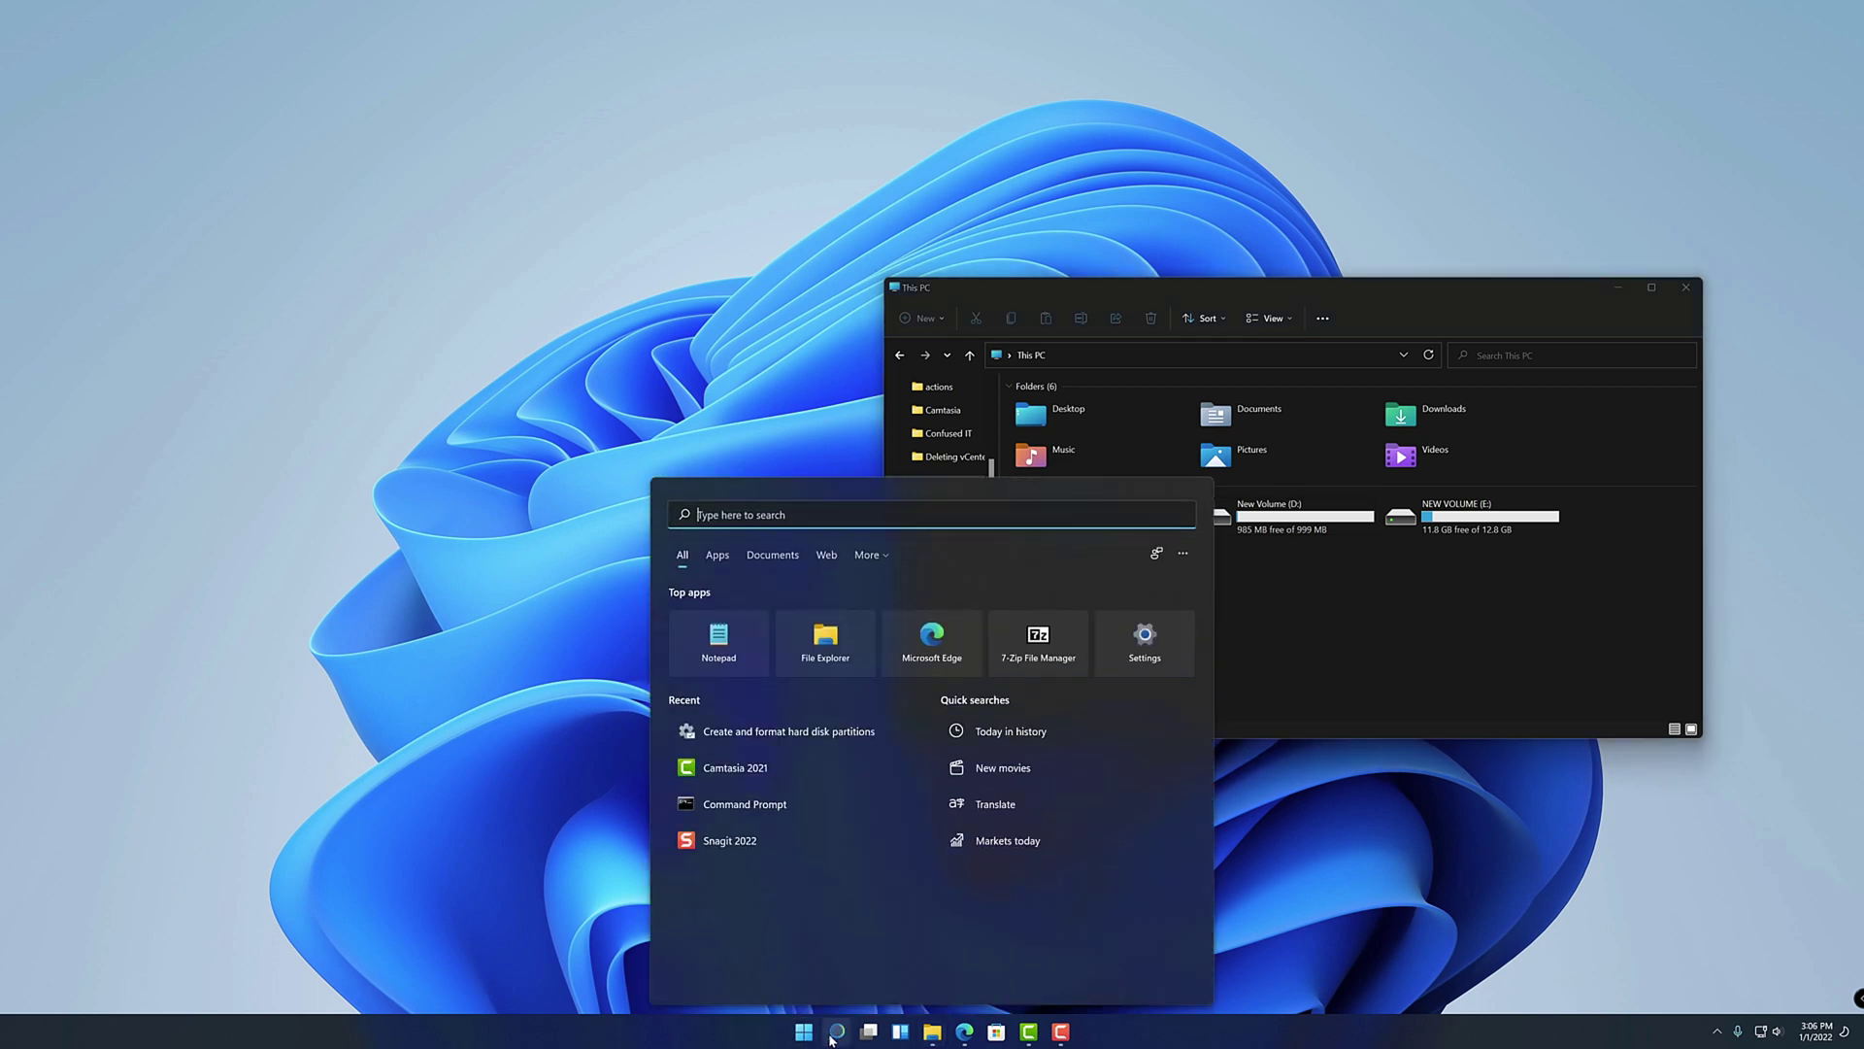
text(dis)
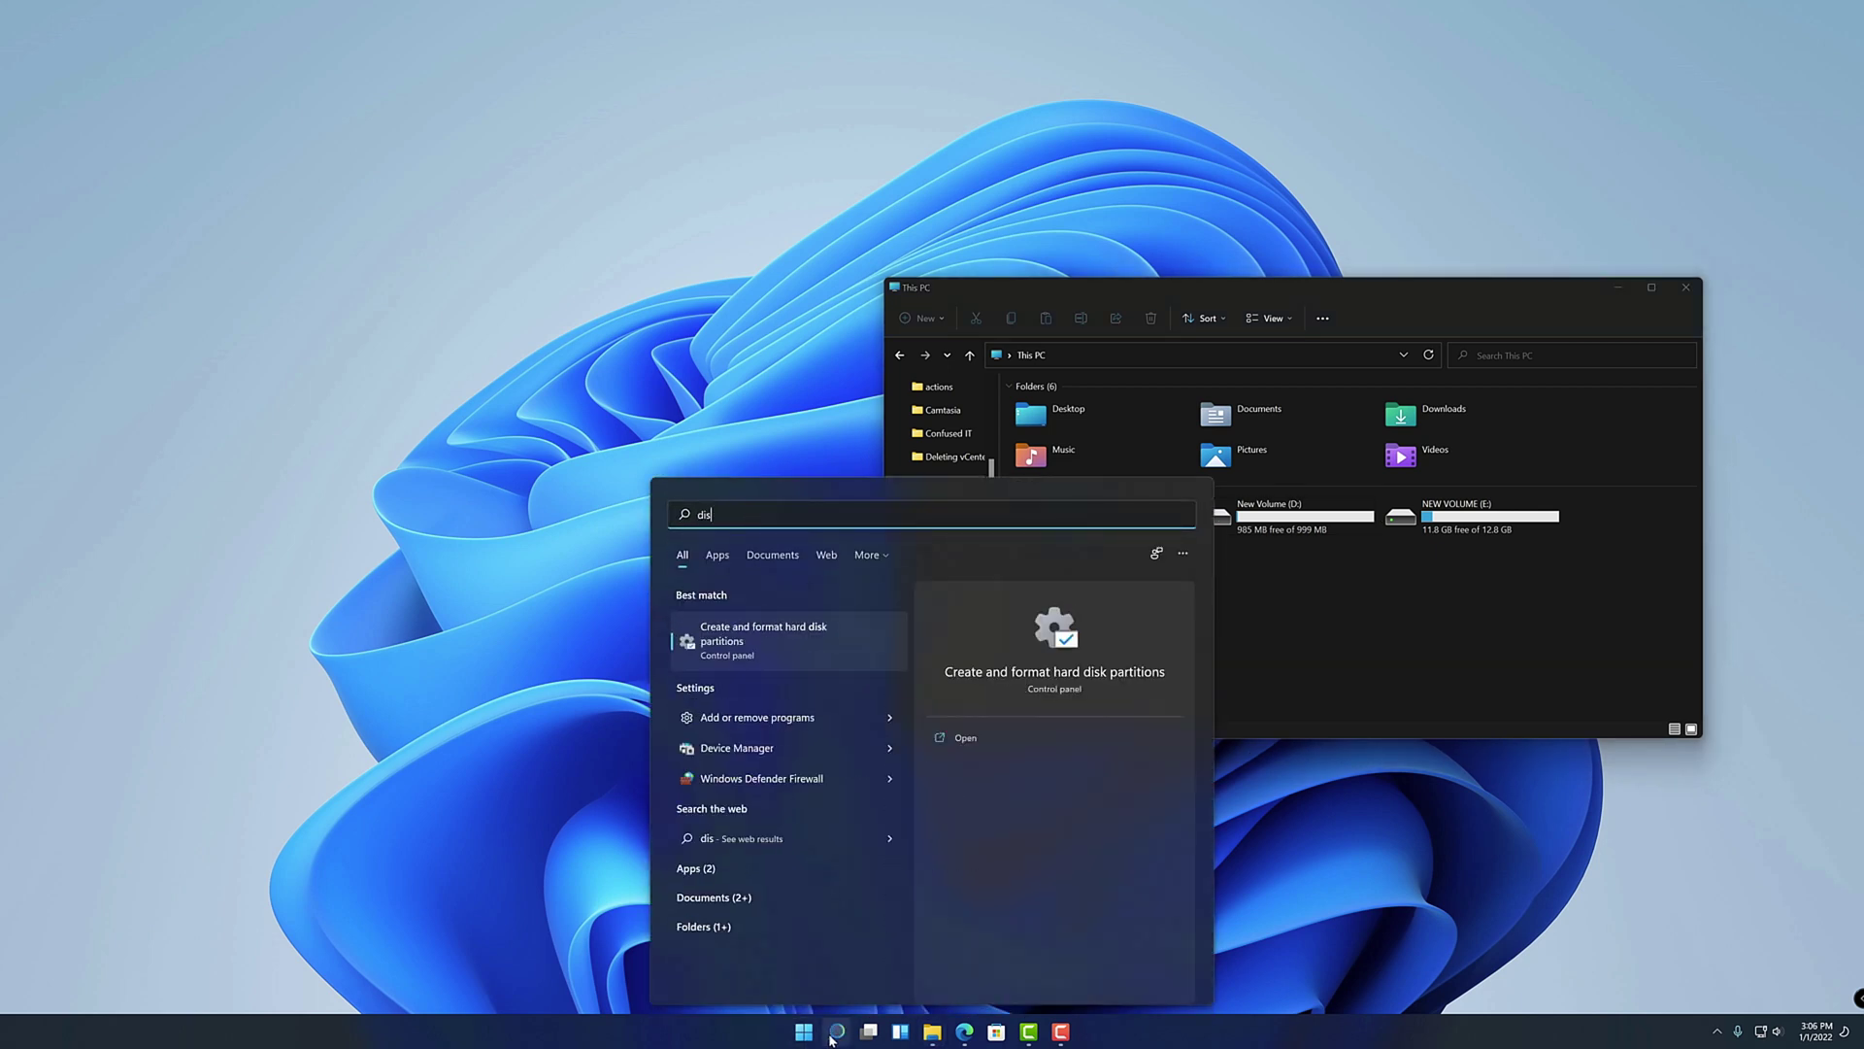
text(k)
key(Down)
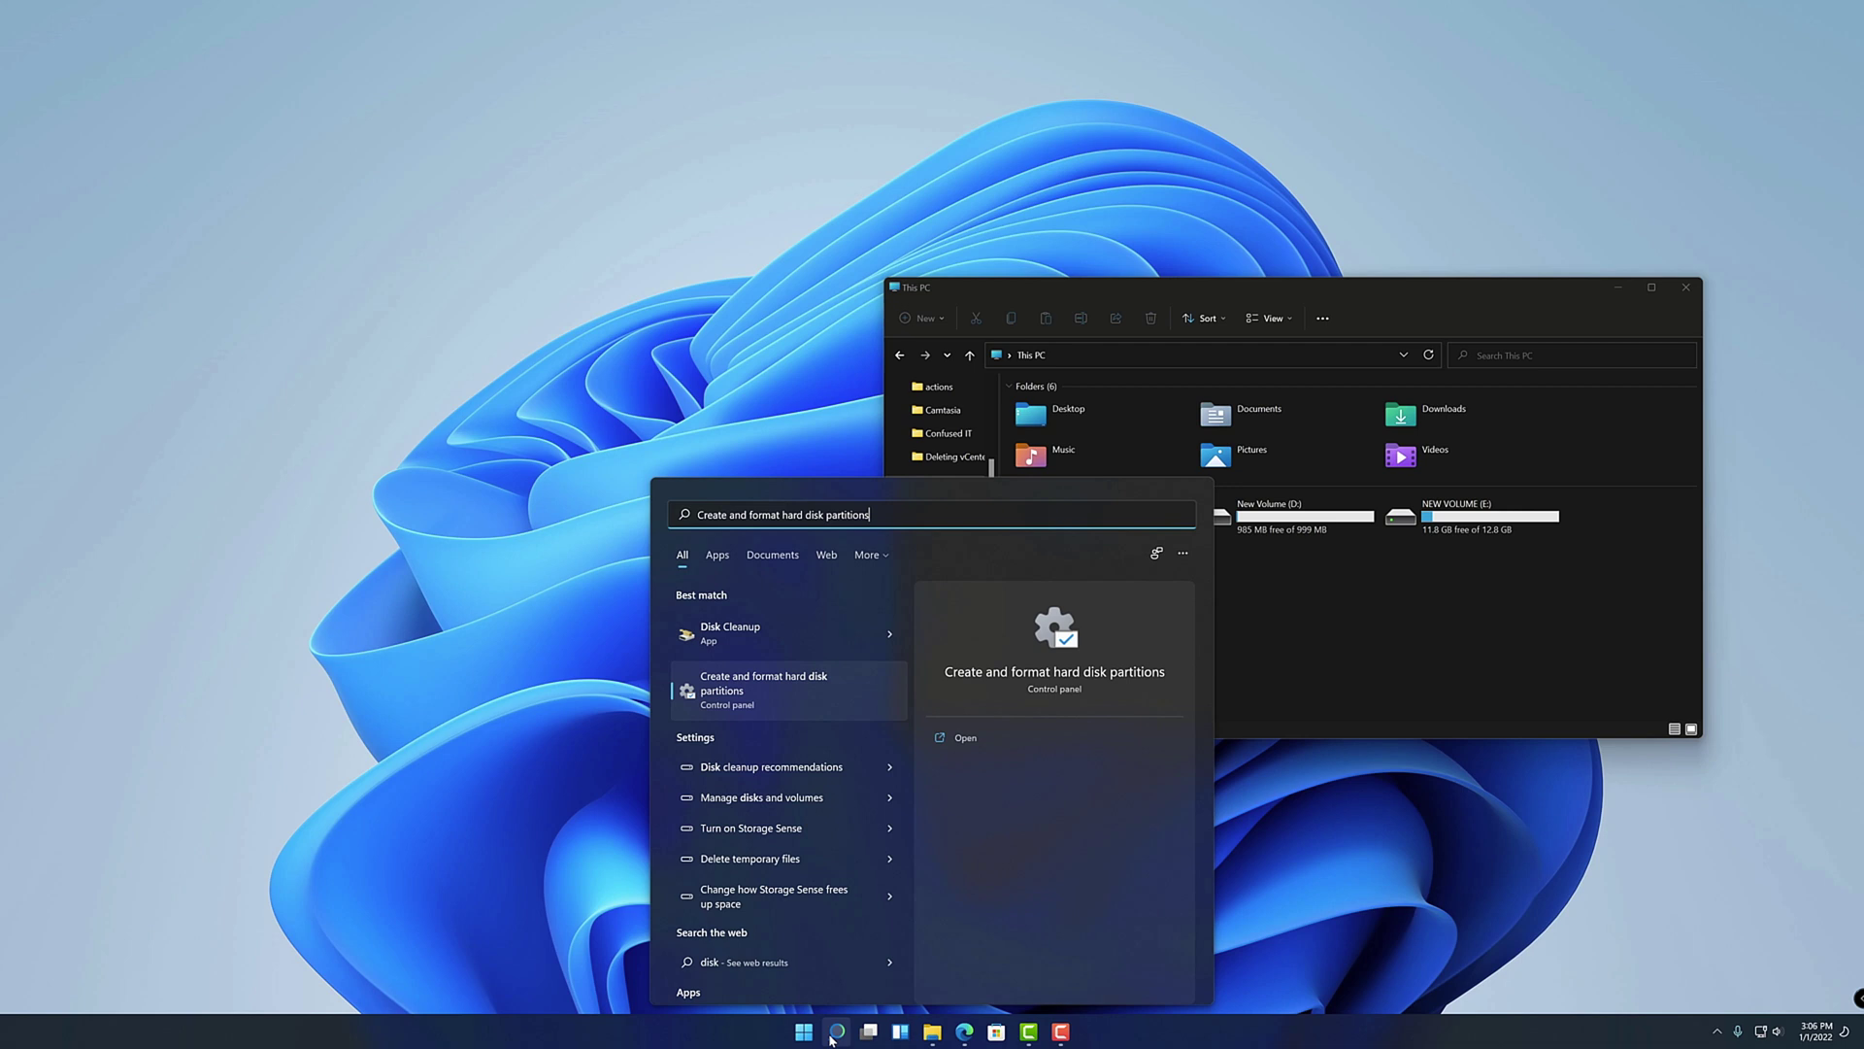
key(Return)
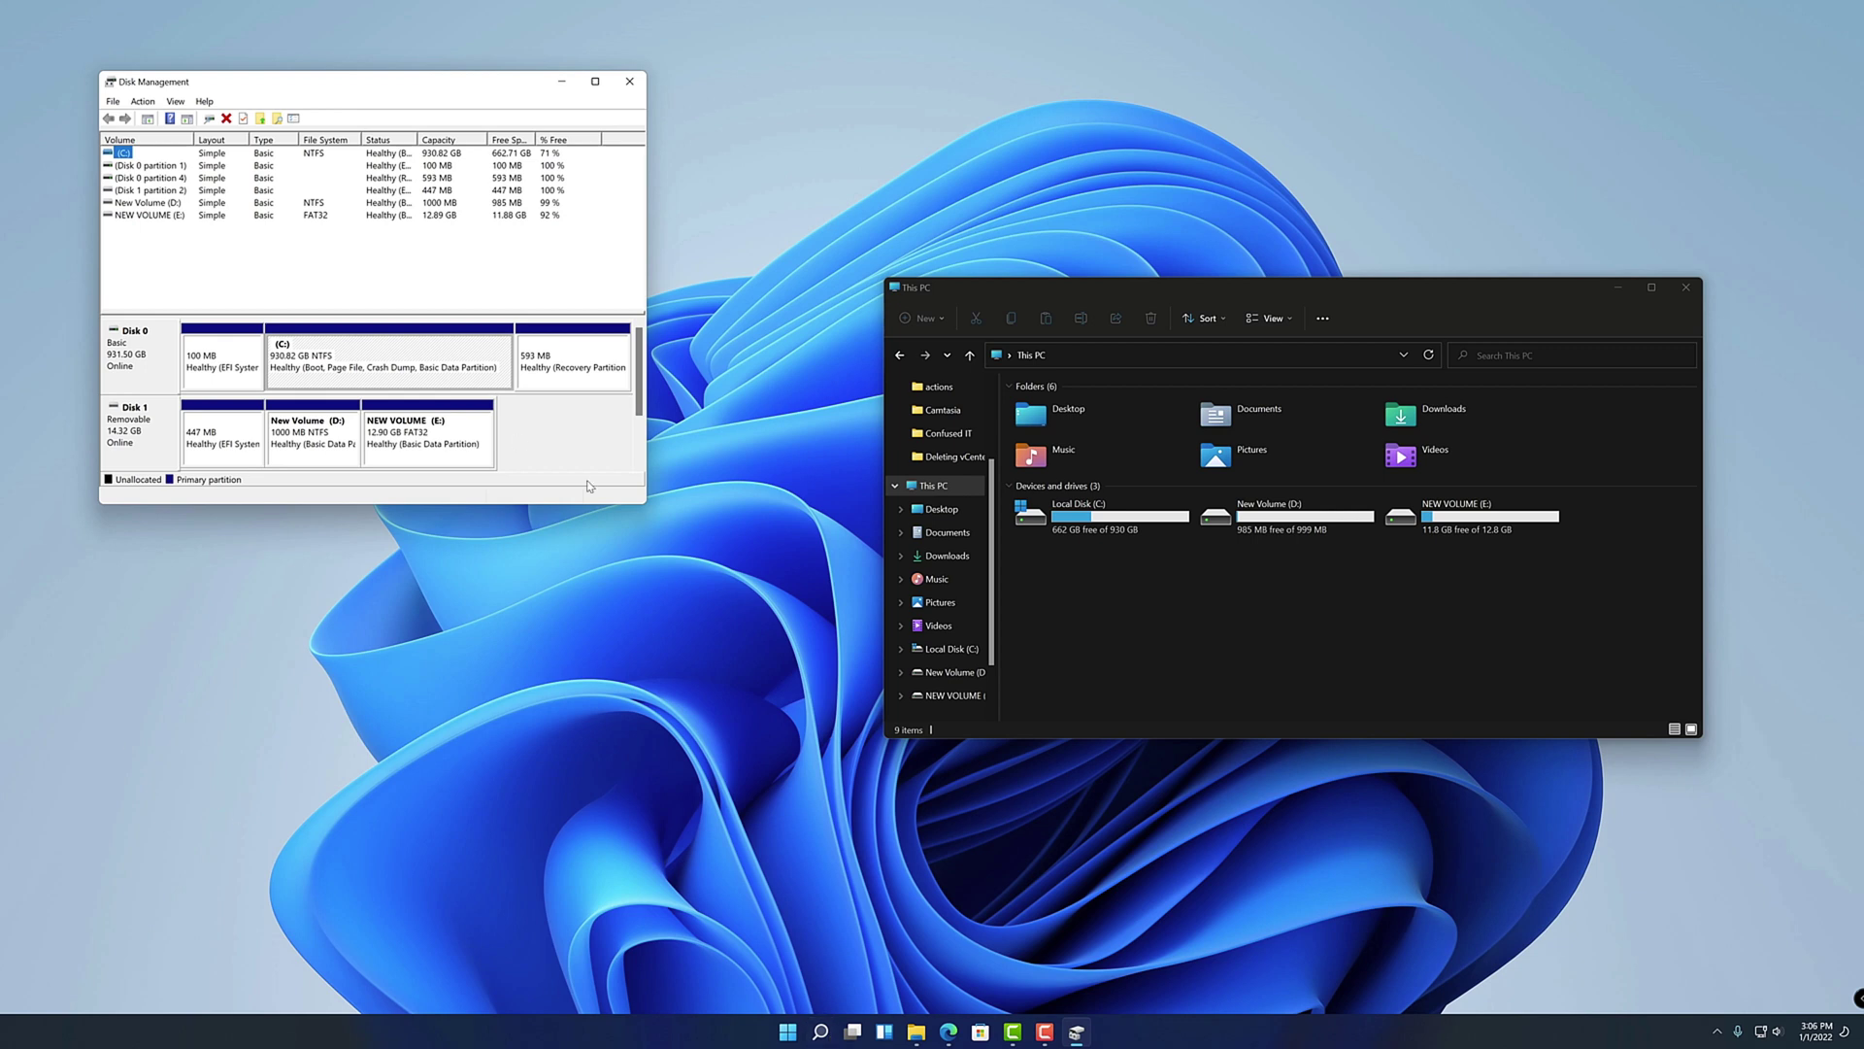
Step: Enlarge the Disk Management window and inspect Disk 1's 447 MB EFI partition
drag(641, 507, 1035, 731)
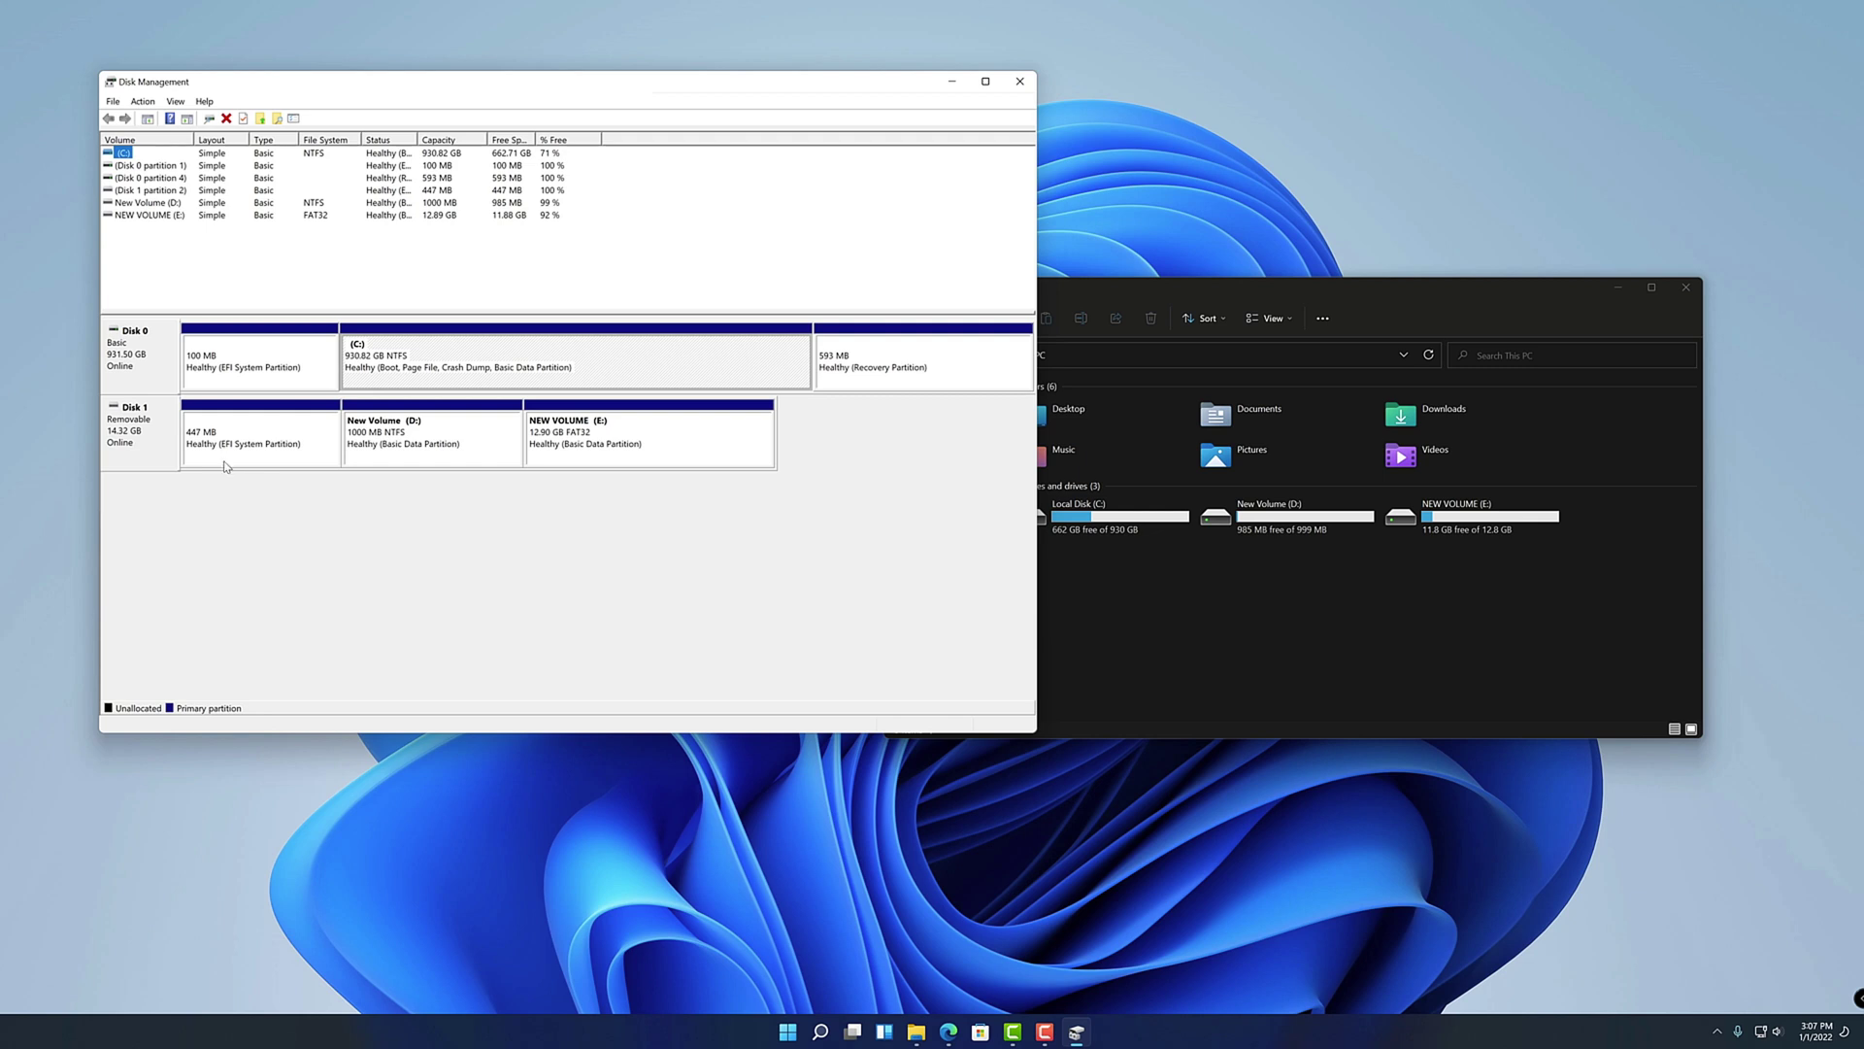
click(272, 444)
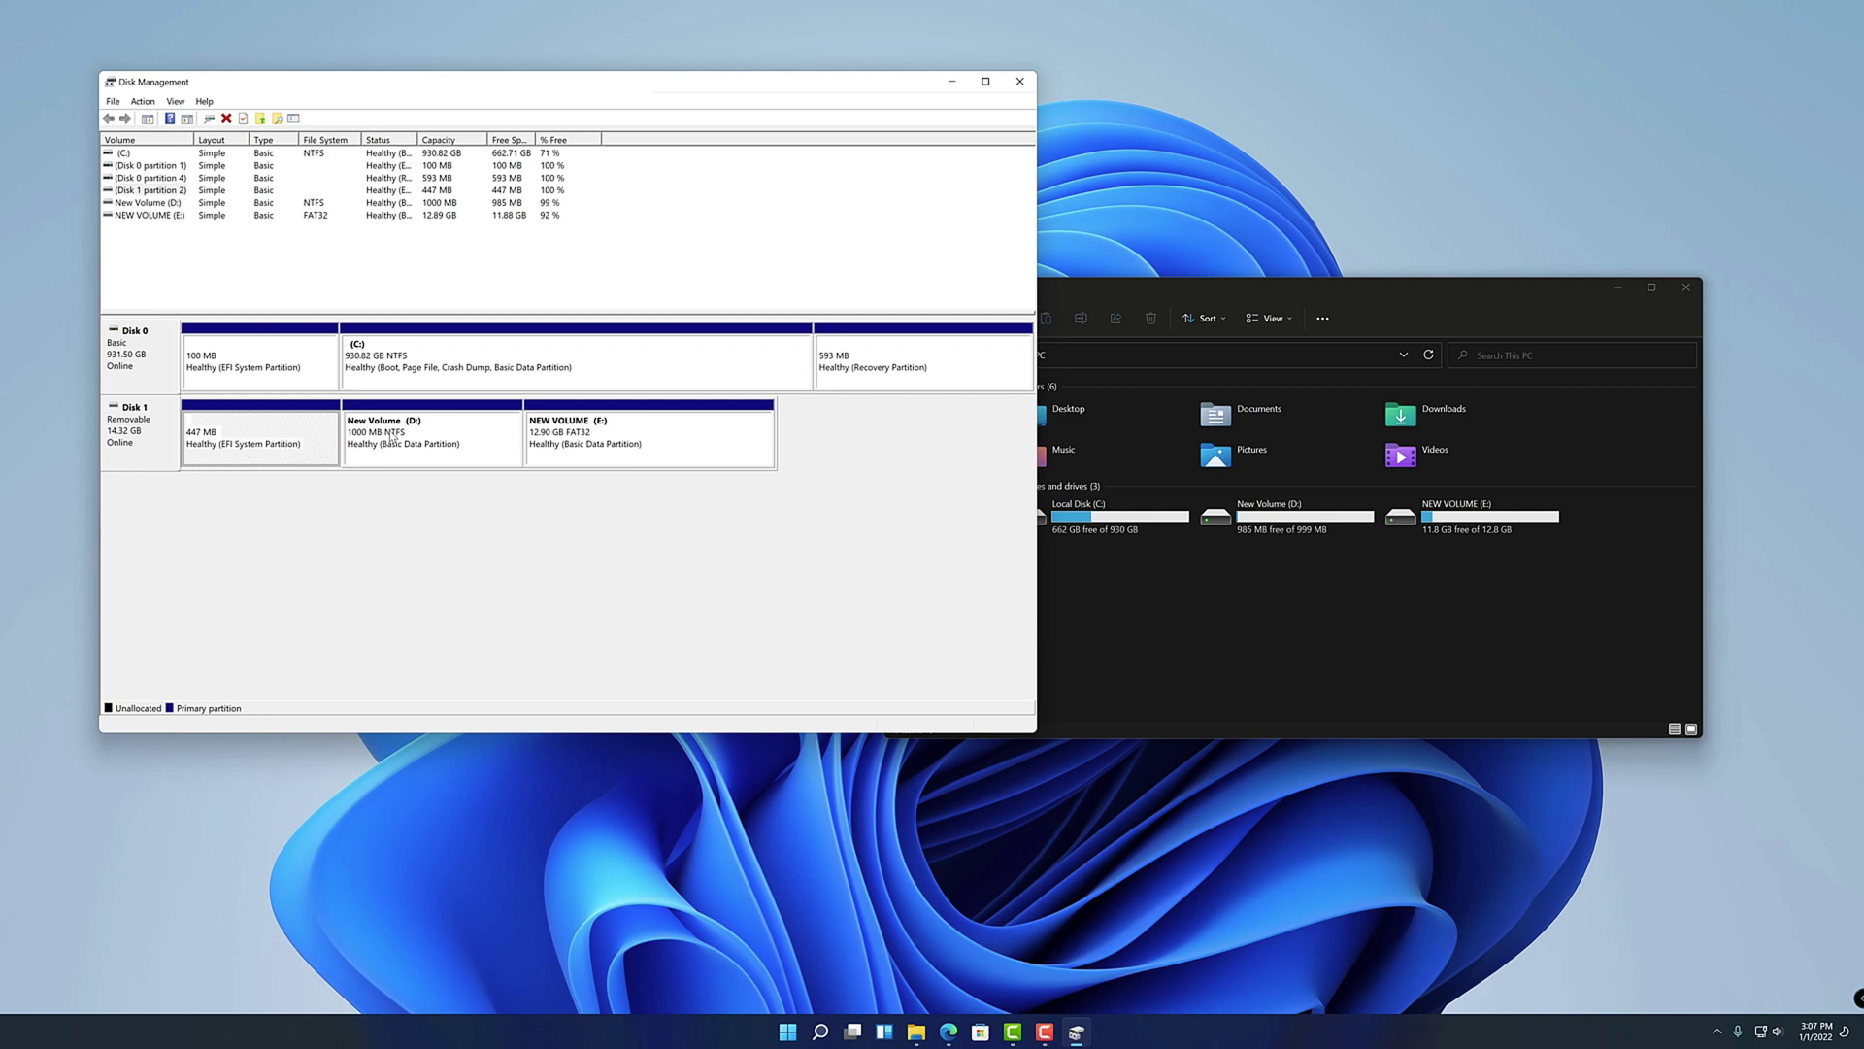
click(1361, 645)
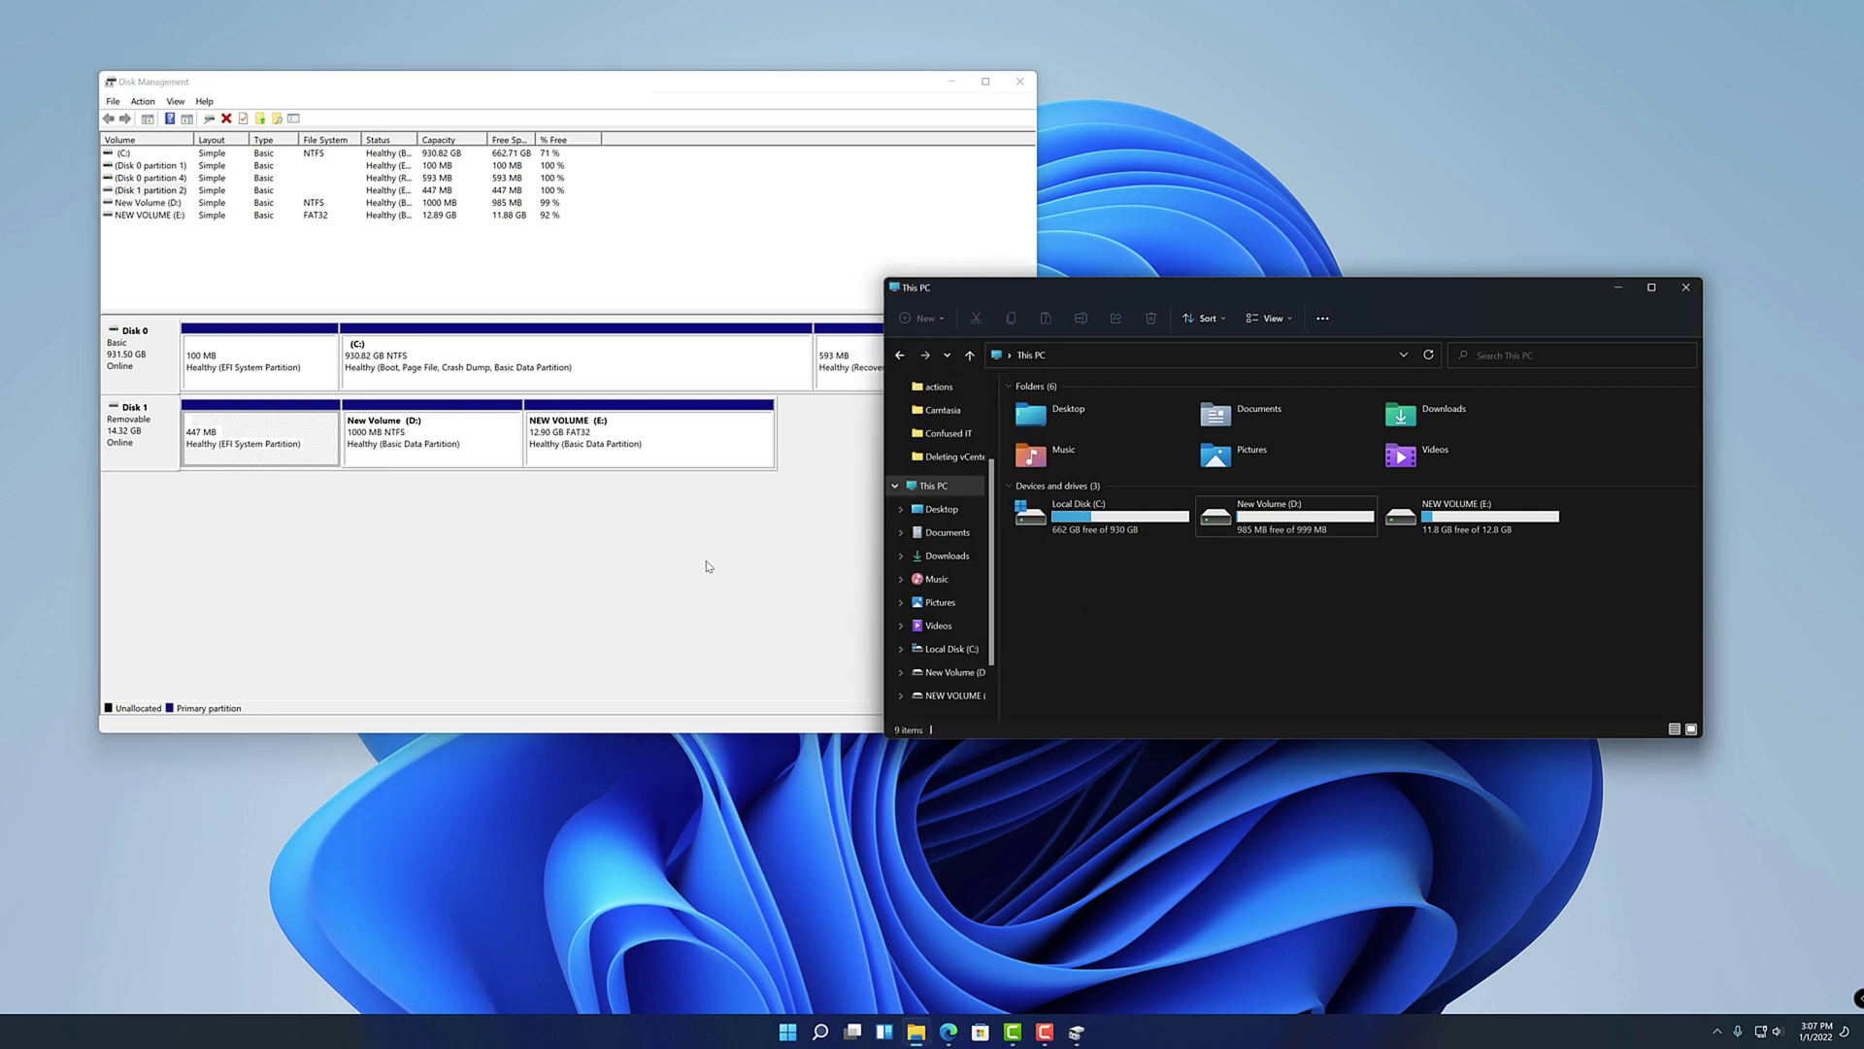
Step: Delete Disk 1's New Volume (D:) and then NEW VOLUME (E:), confirming each deletion
click(511, 549)
click(420, 446)
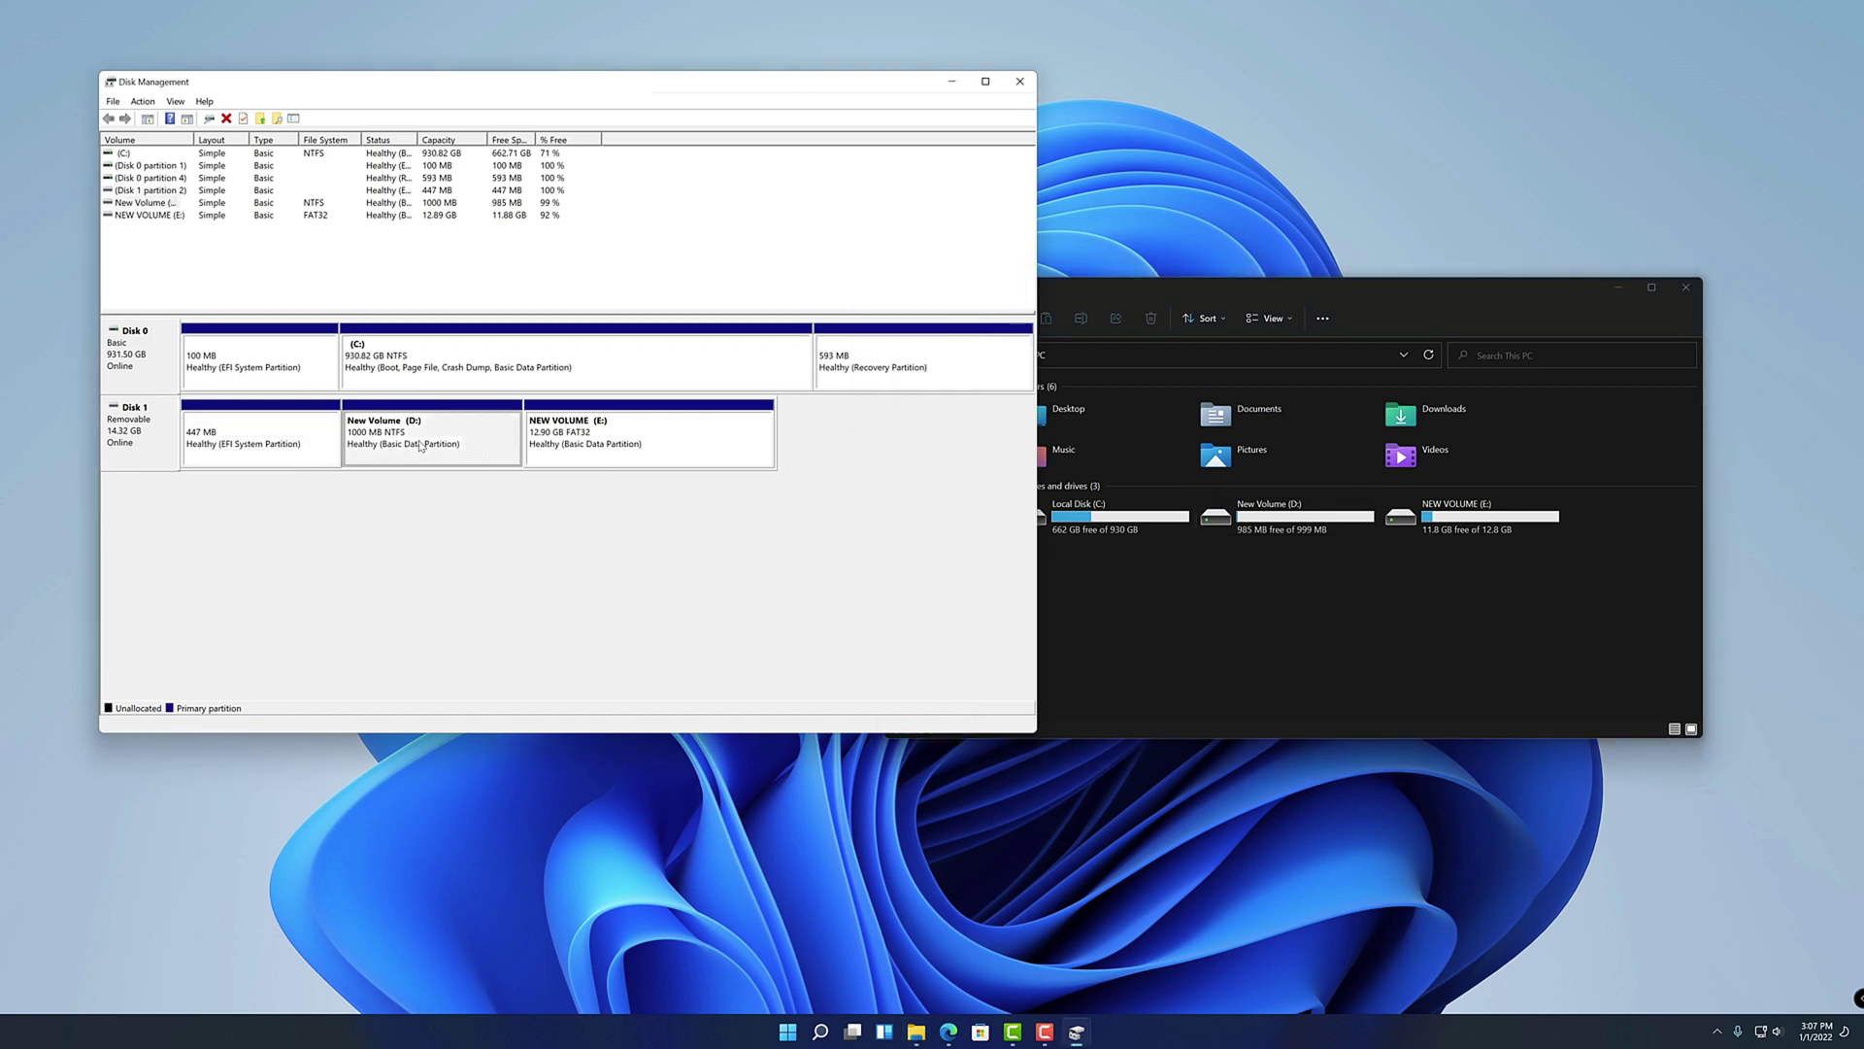
right_click(420, 446)
click(501, 592)
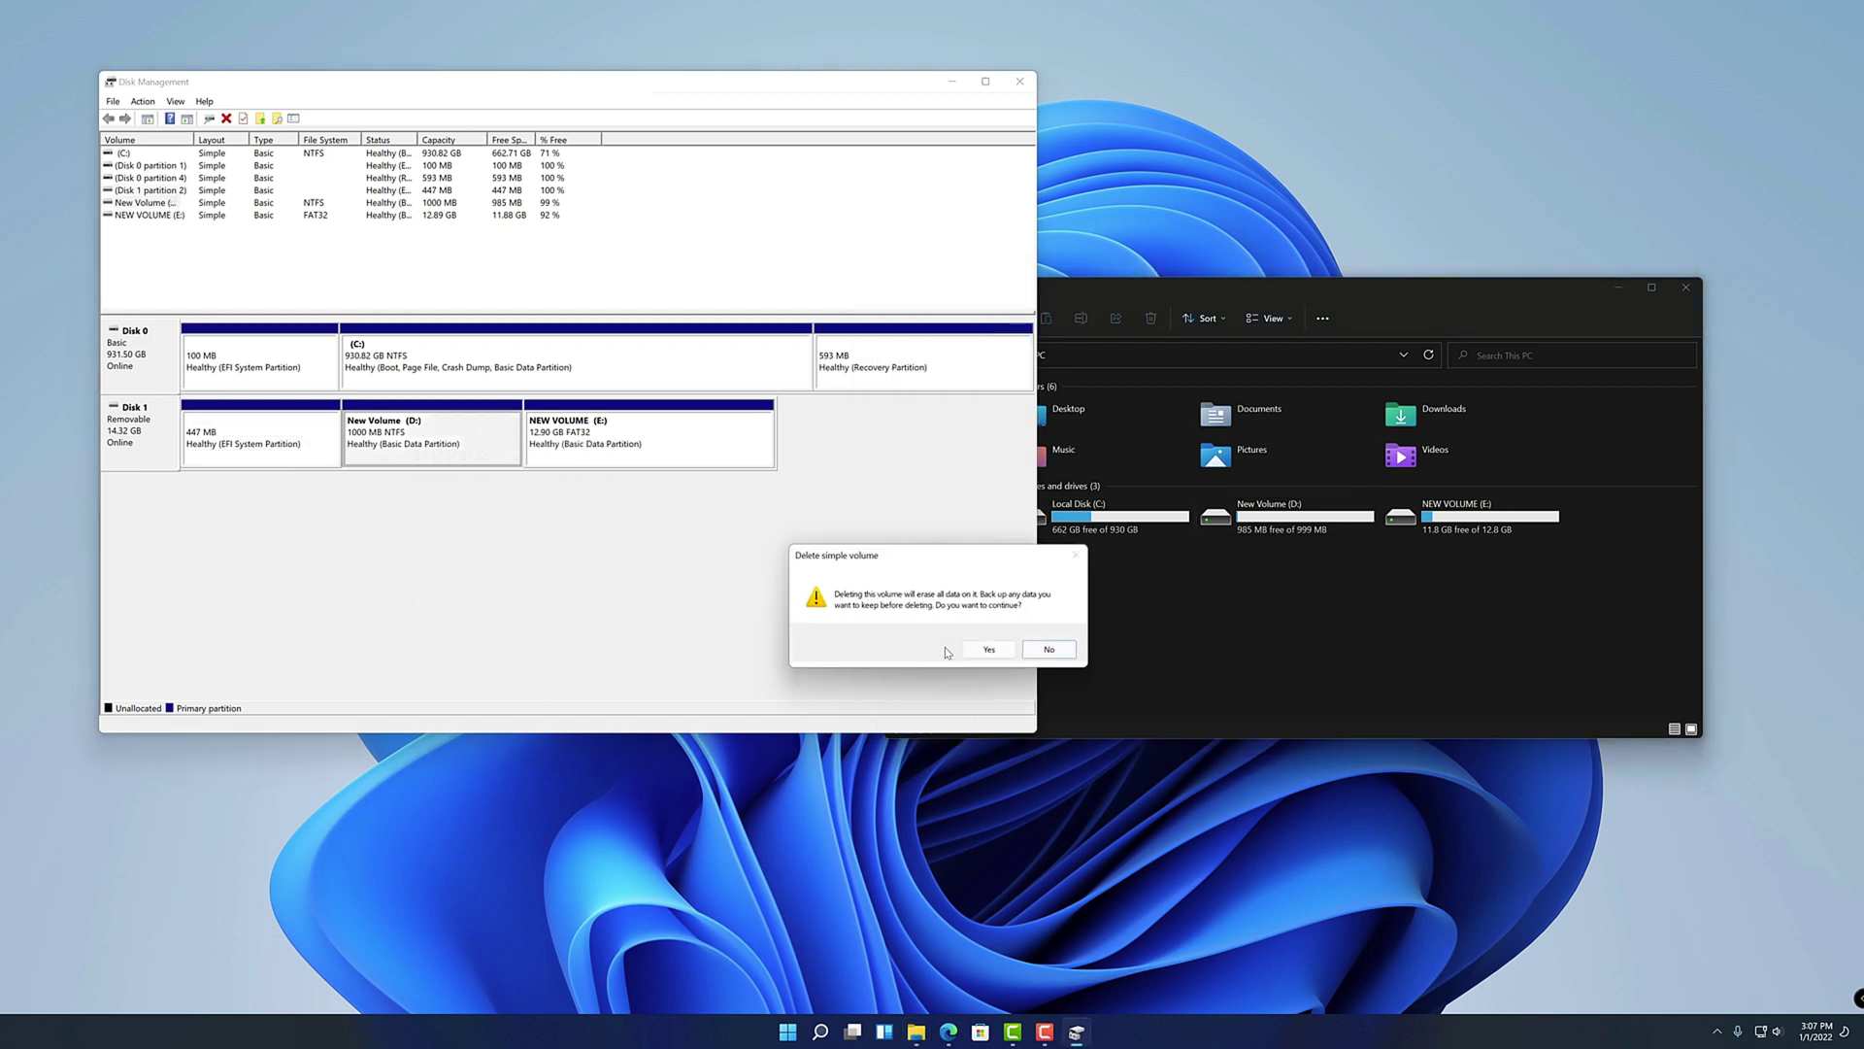
click(982, 650)
right_click(580, 454)
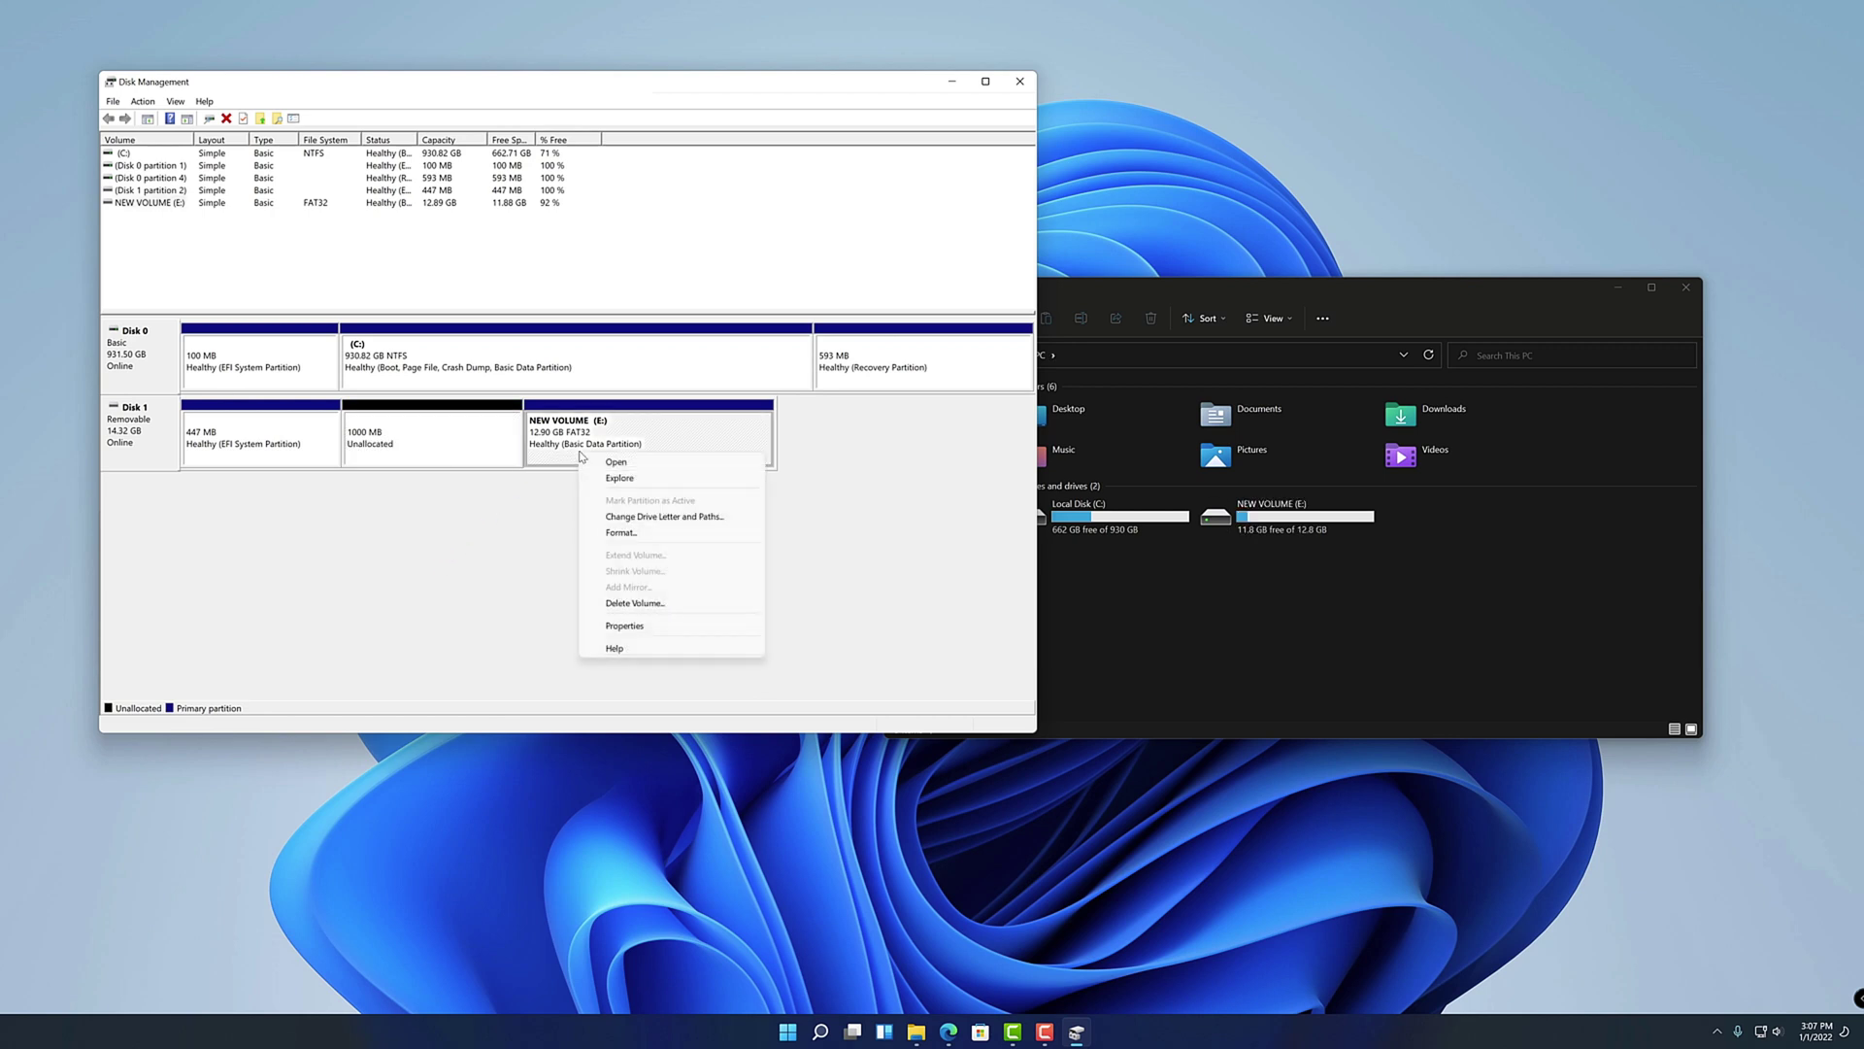
click(653, 603)
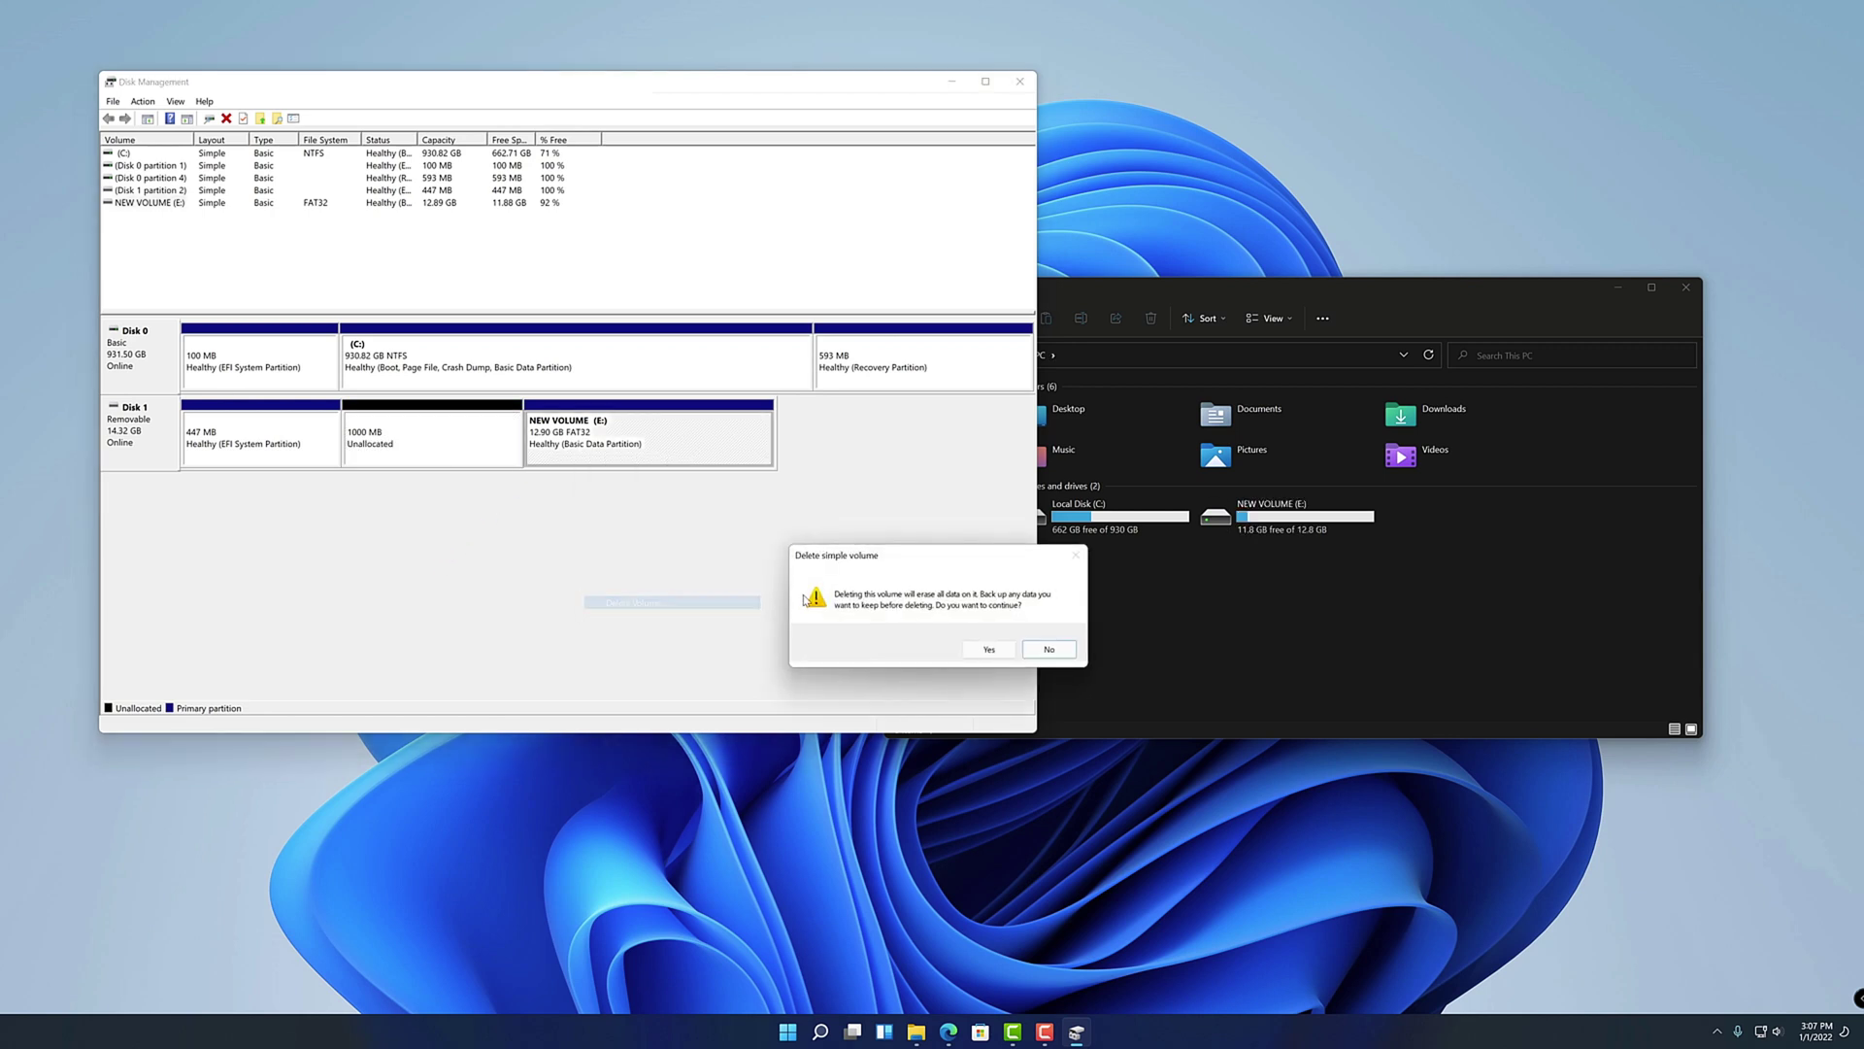
click(982, 649)
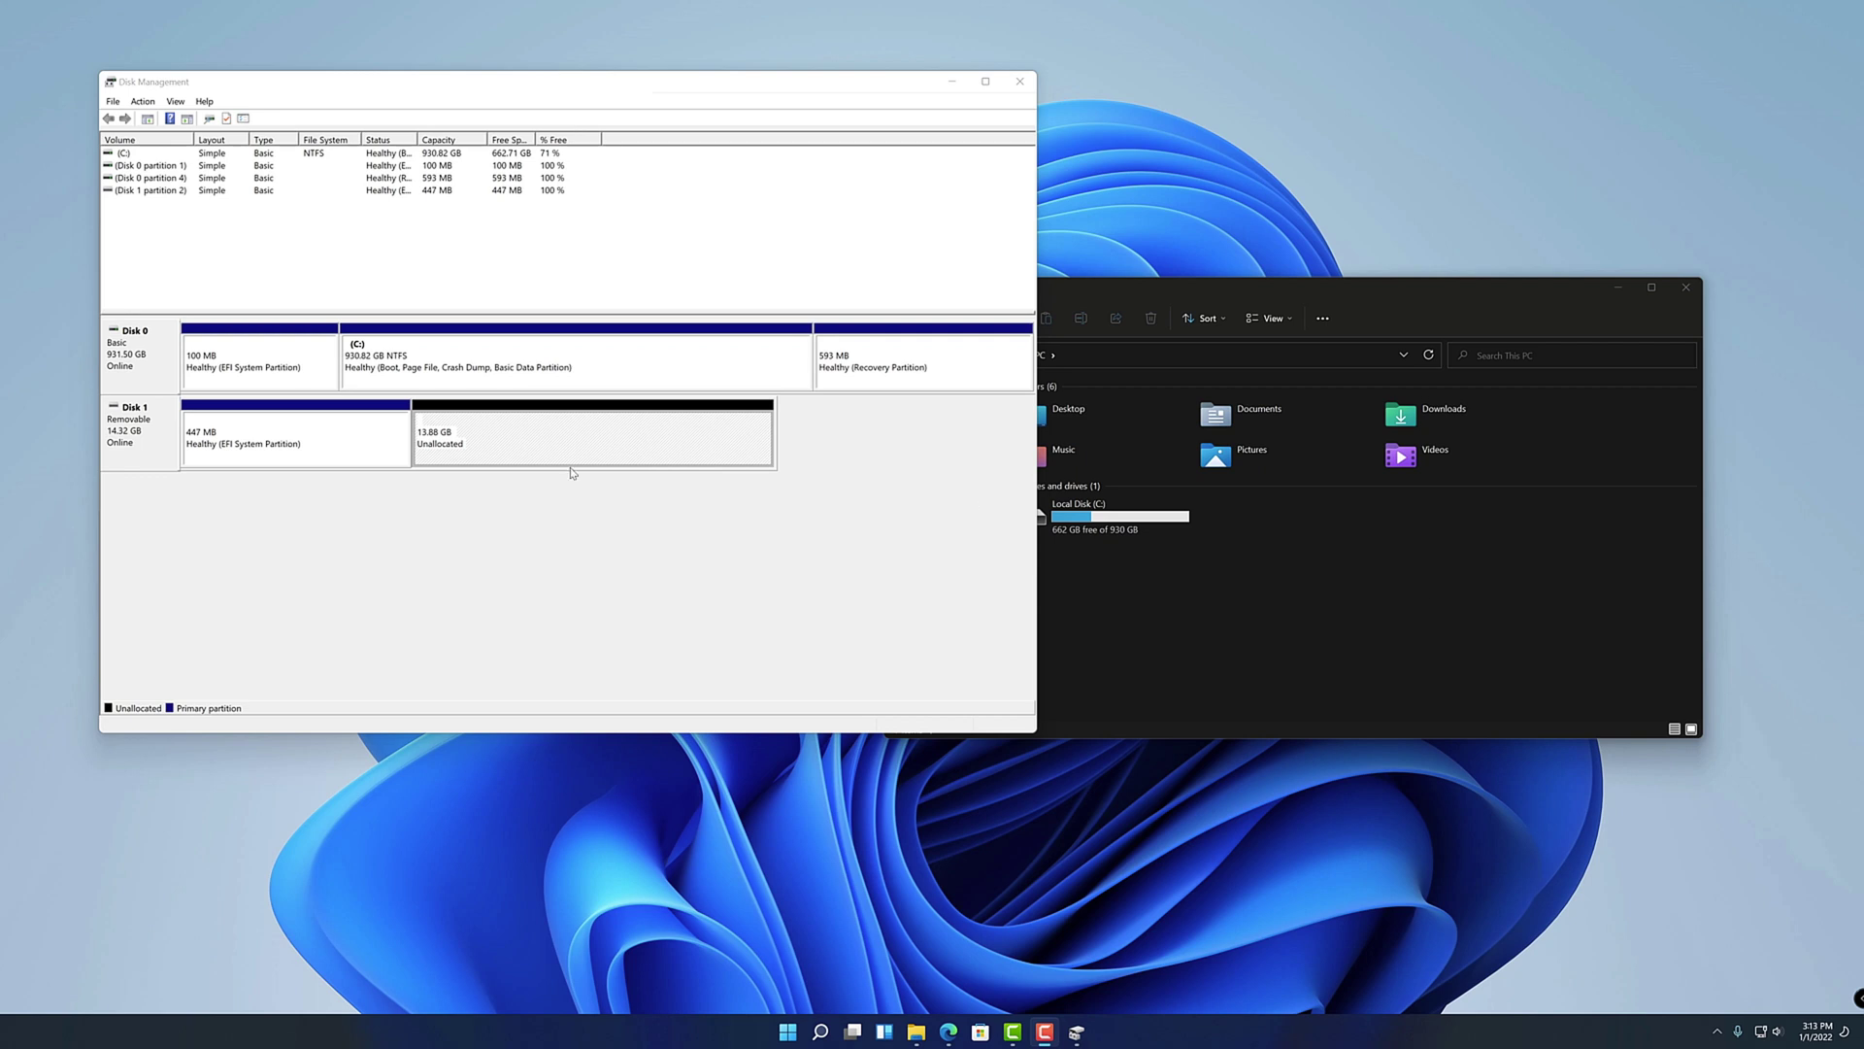
right_click(258, 445)
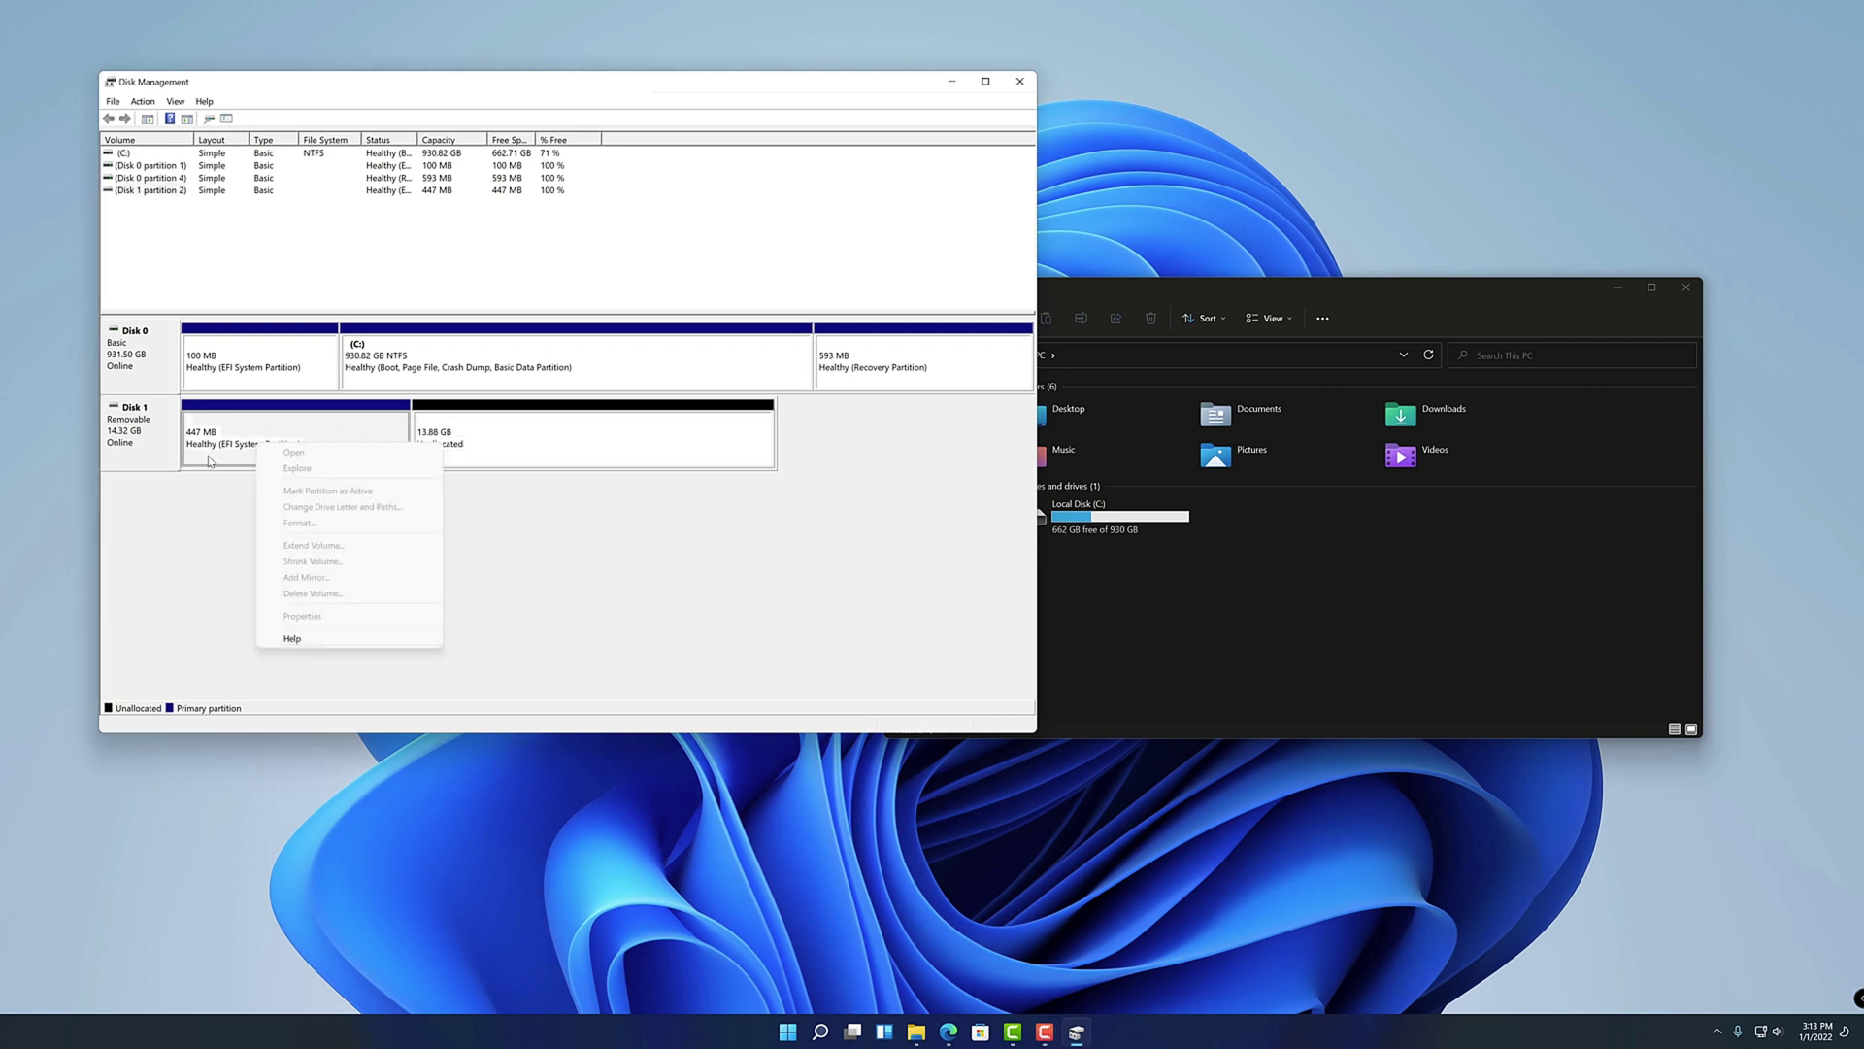
click(244, 463)
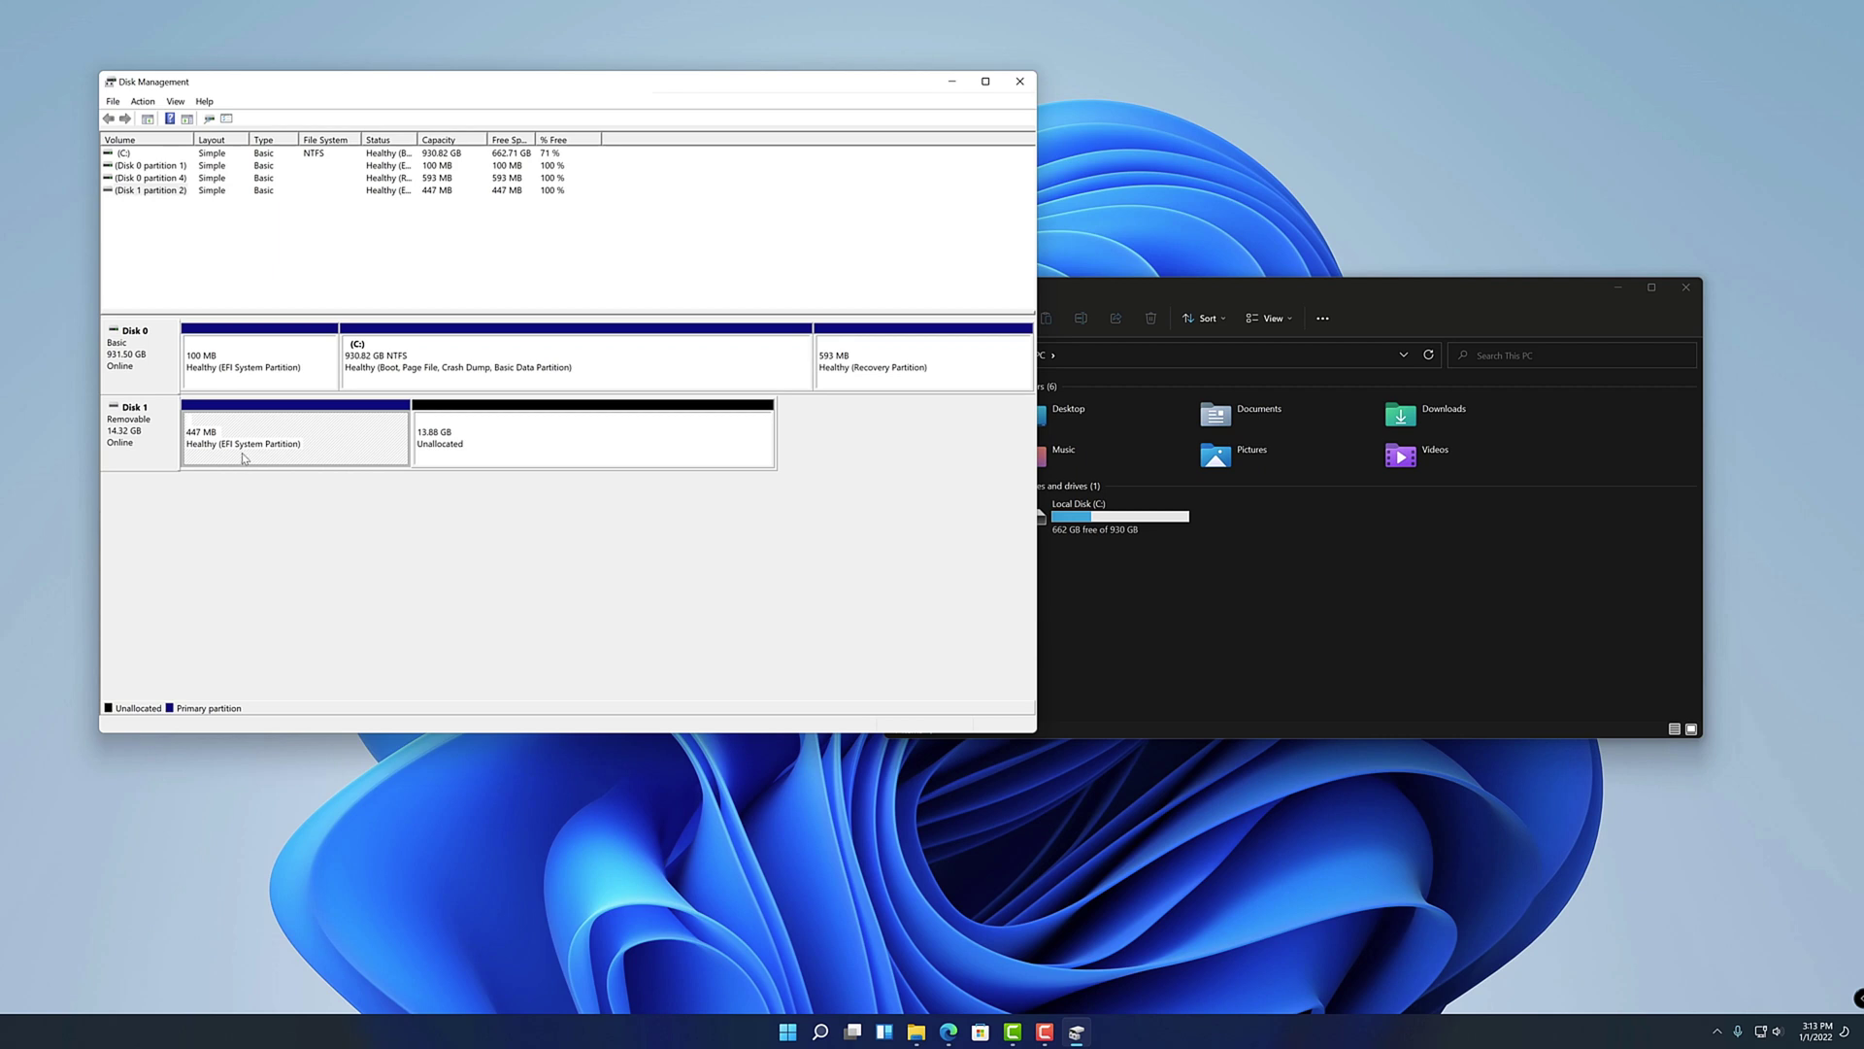
right_click(244, 463)
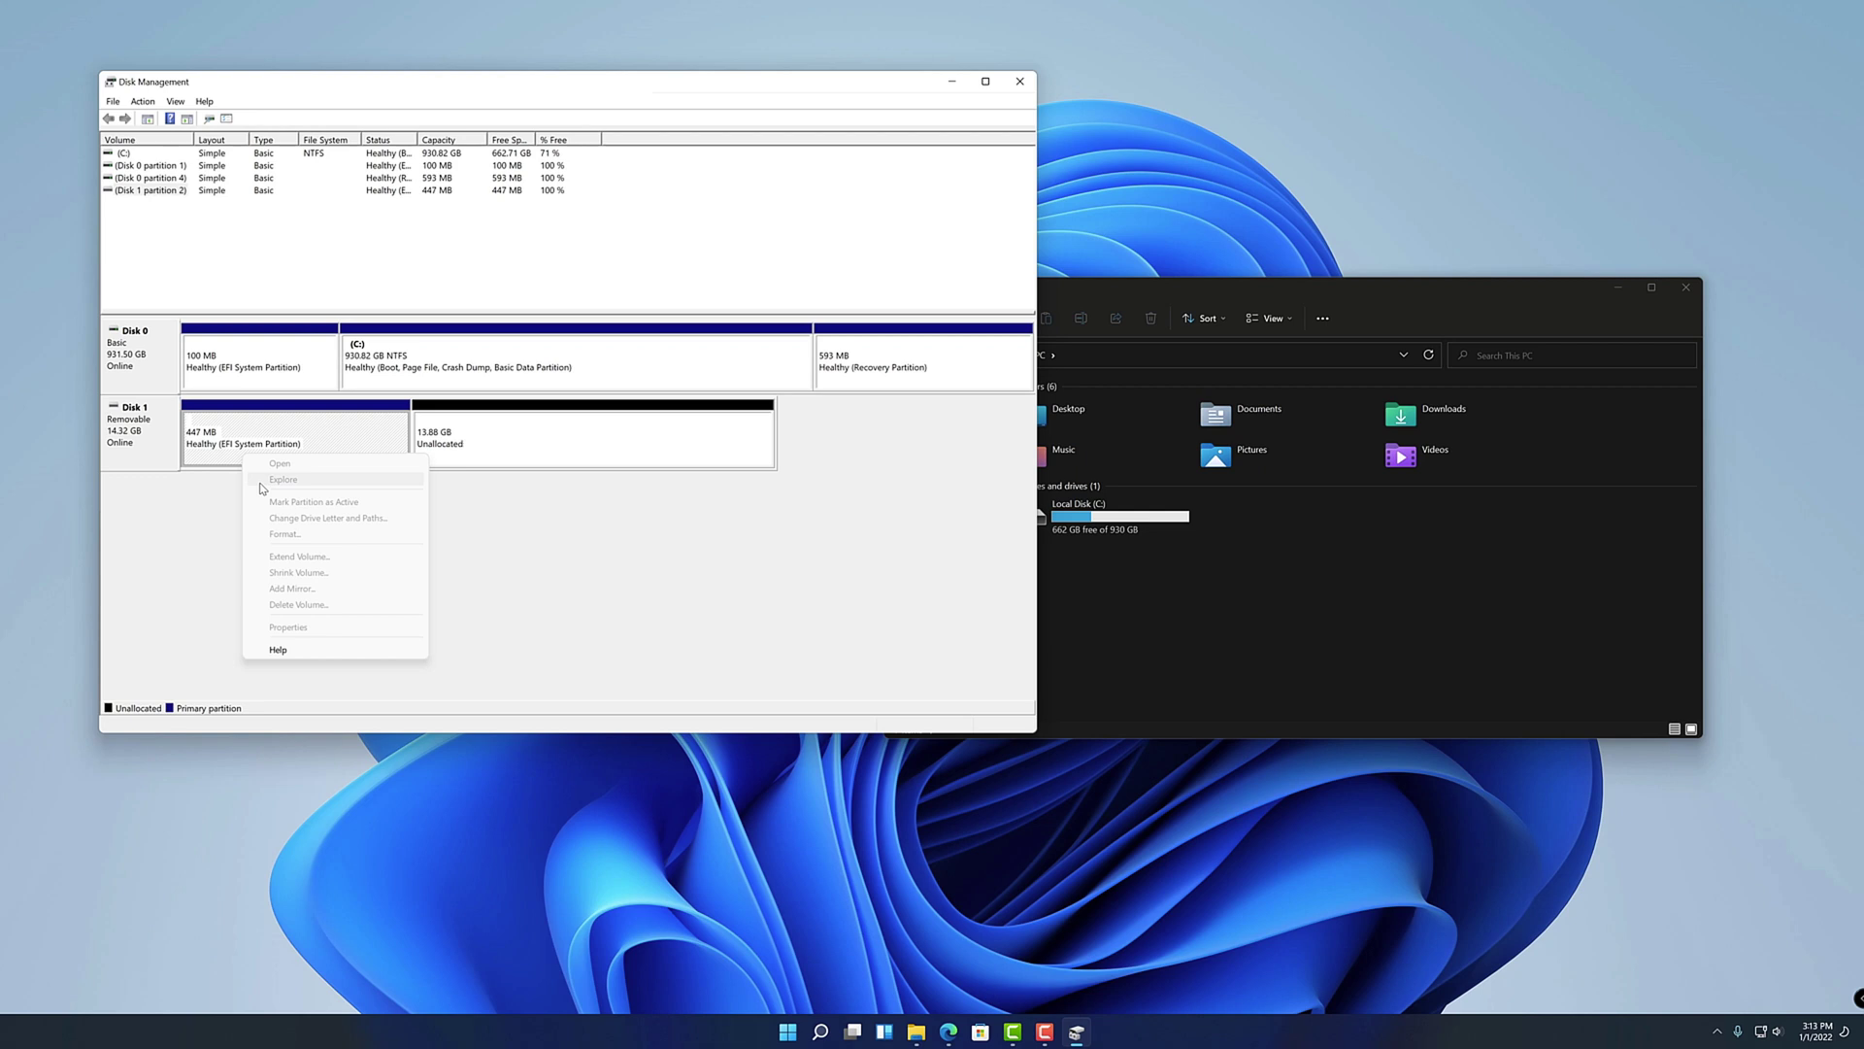
click(484, 439)
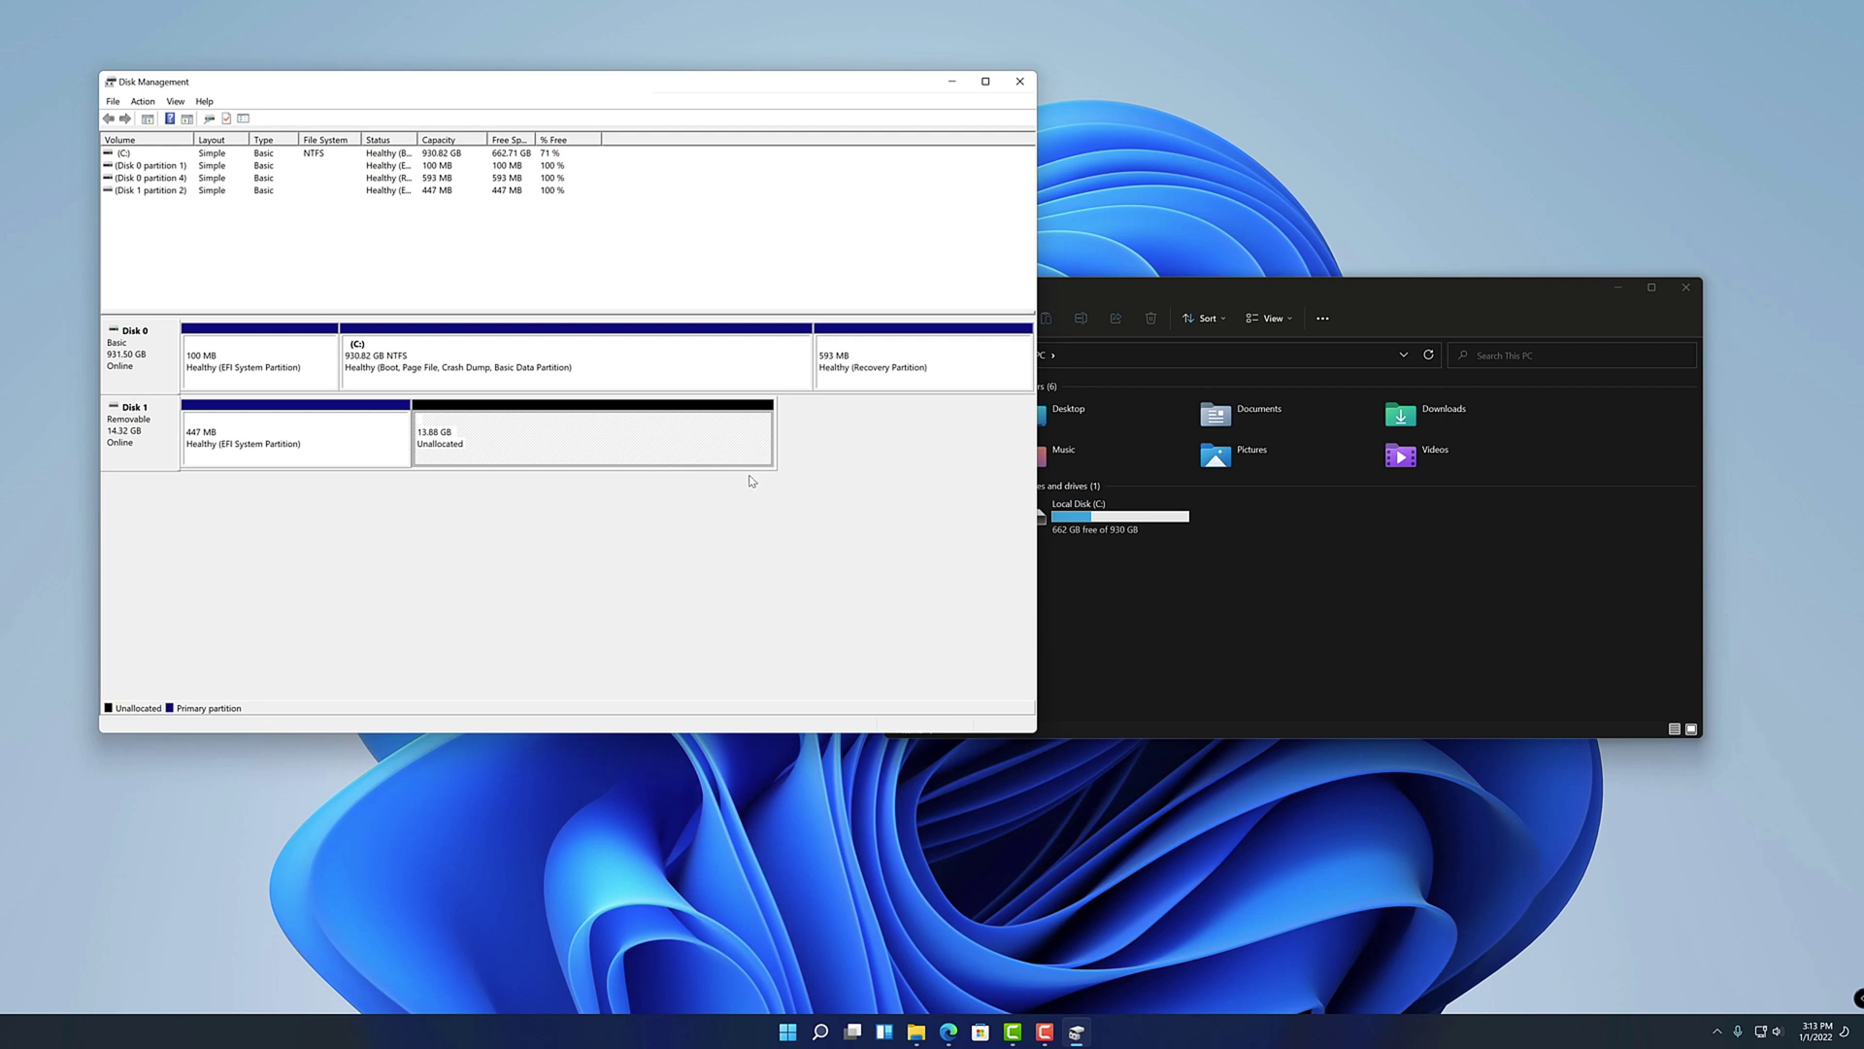
click(226, 446)
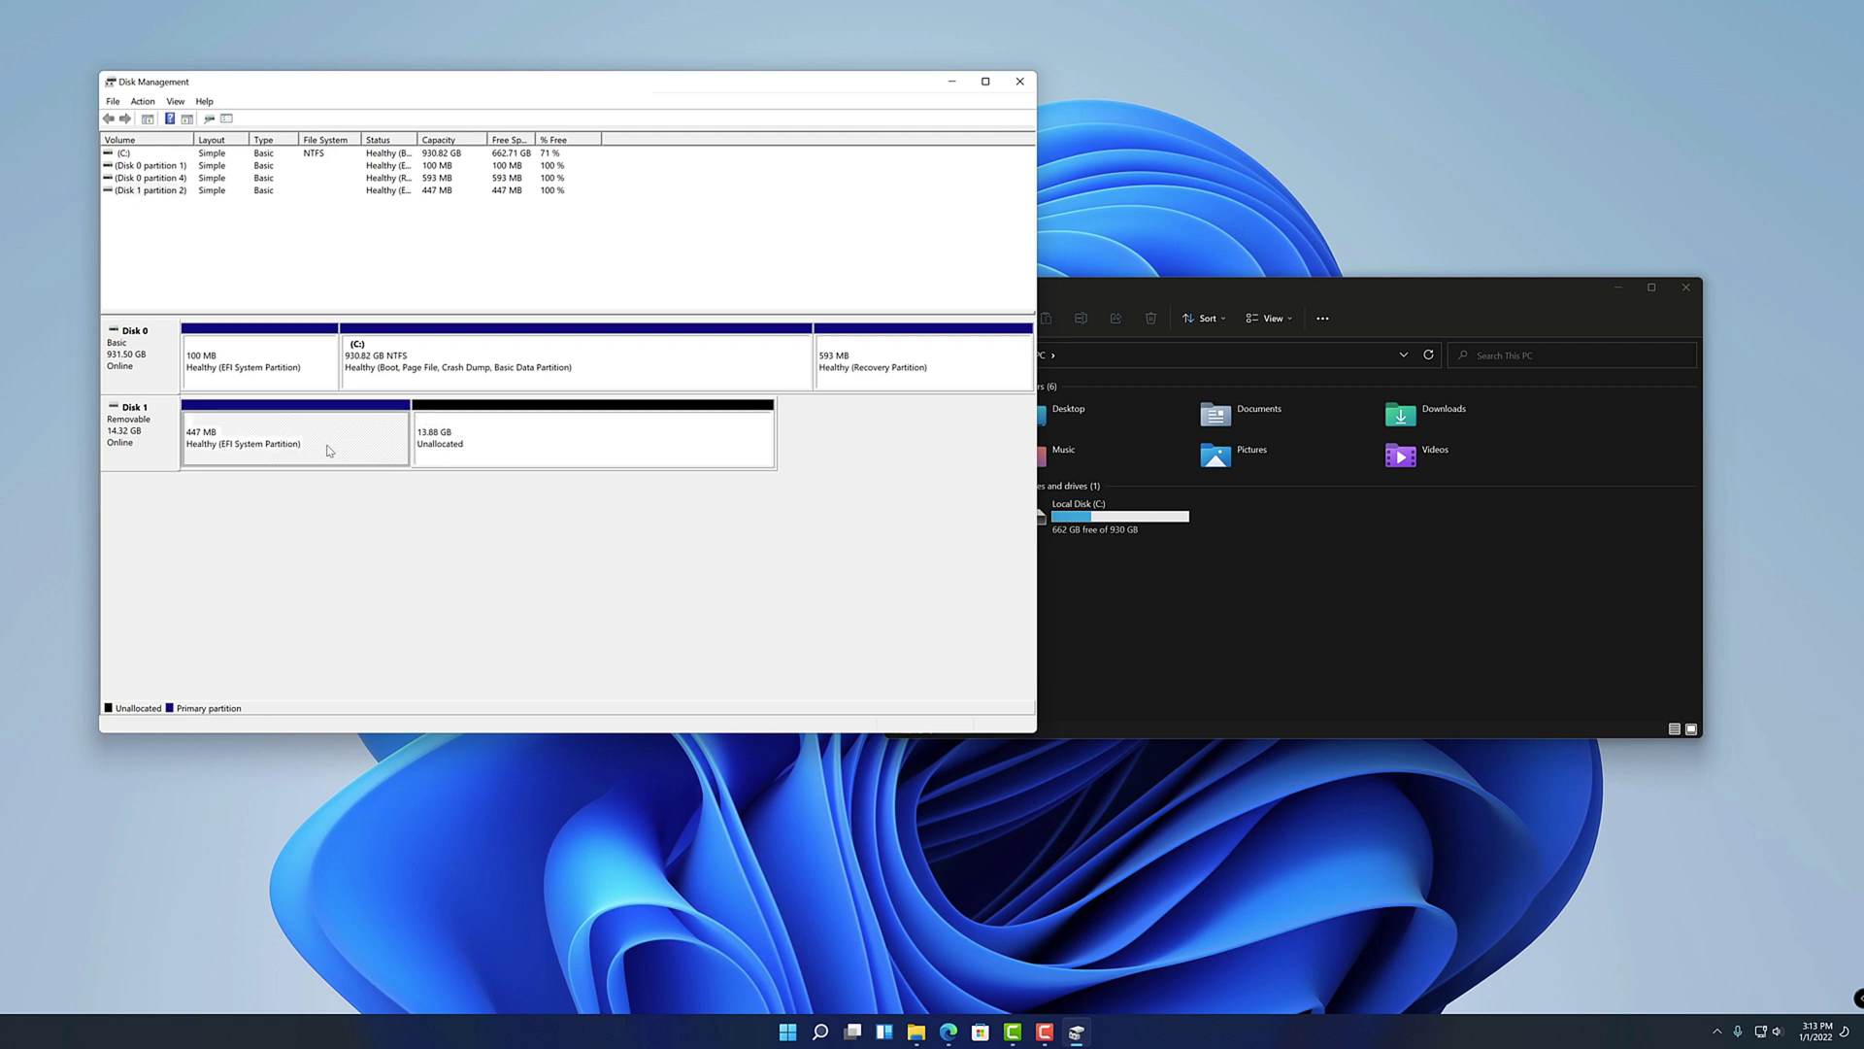
right_click(282, 444)
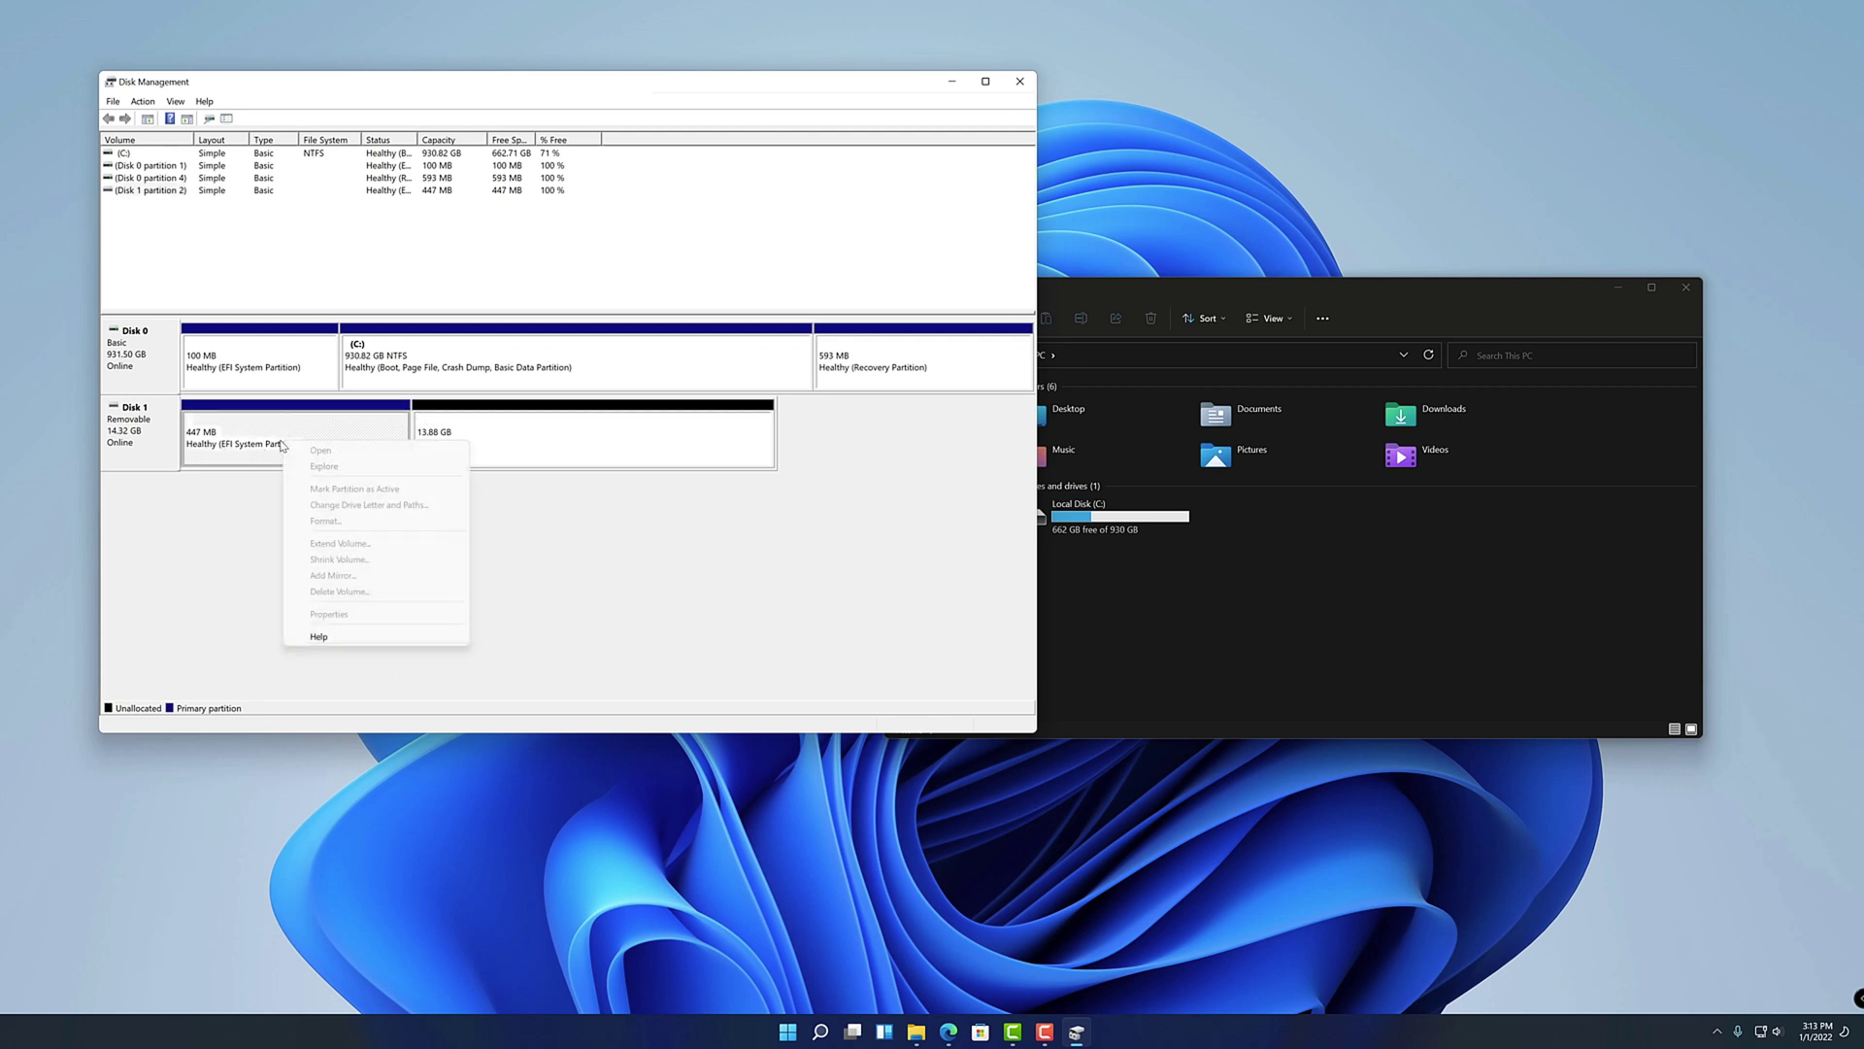
click(253, 600)
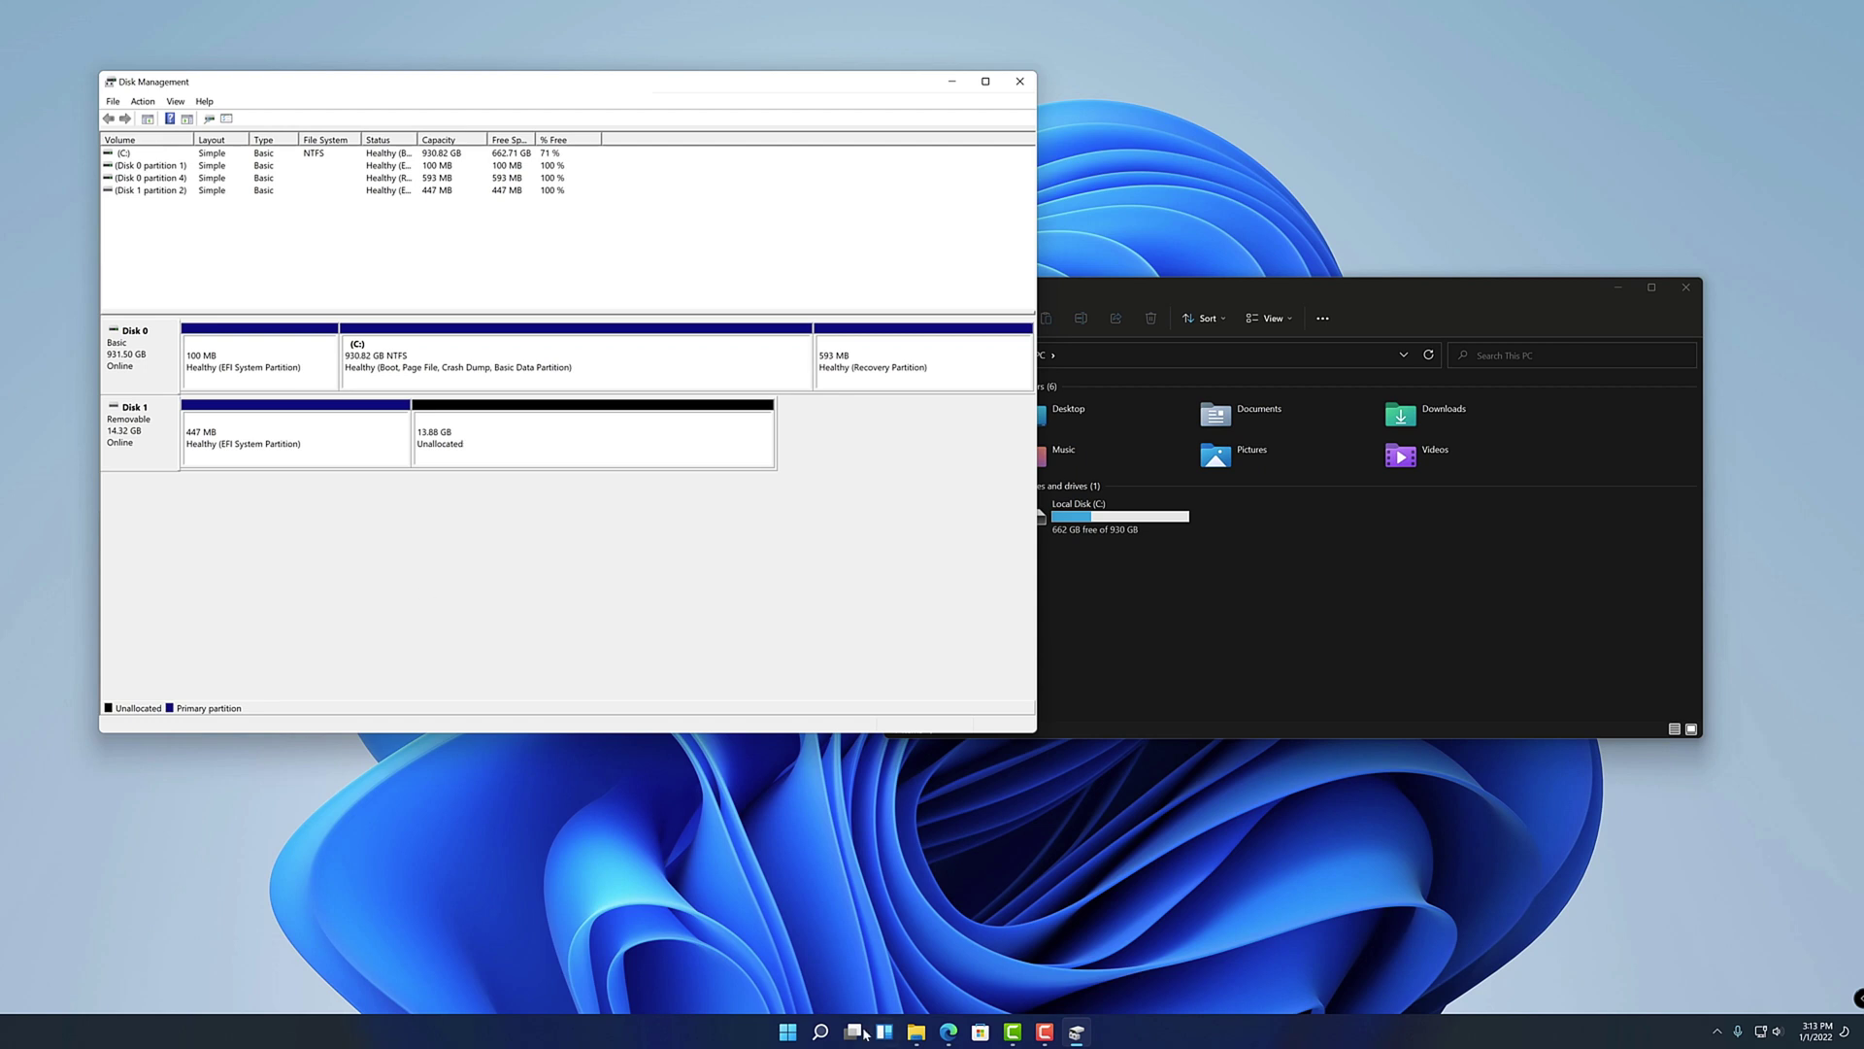
Step: Launch Command Prompt as administrator from a Start menu search for 'cmd'
click(794, 1036)
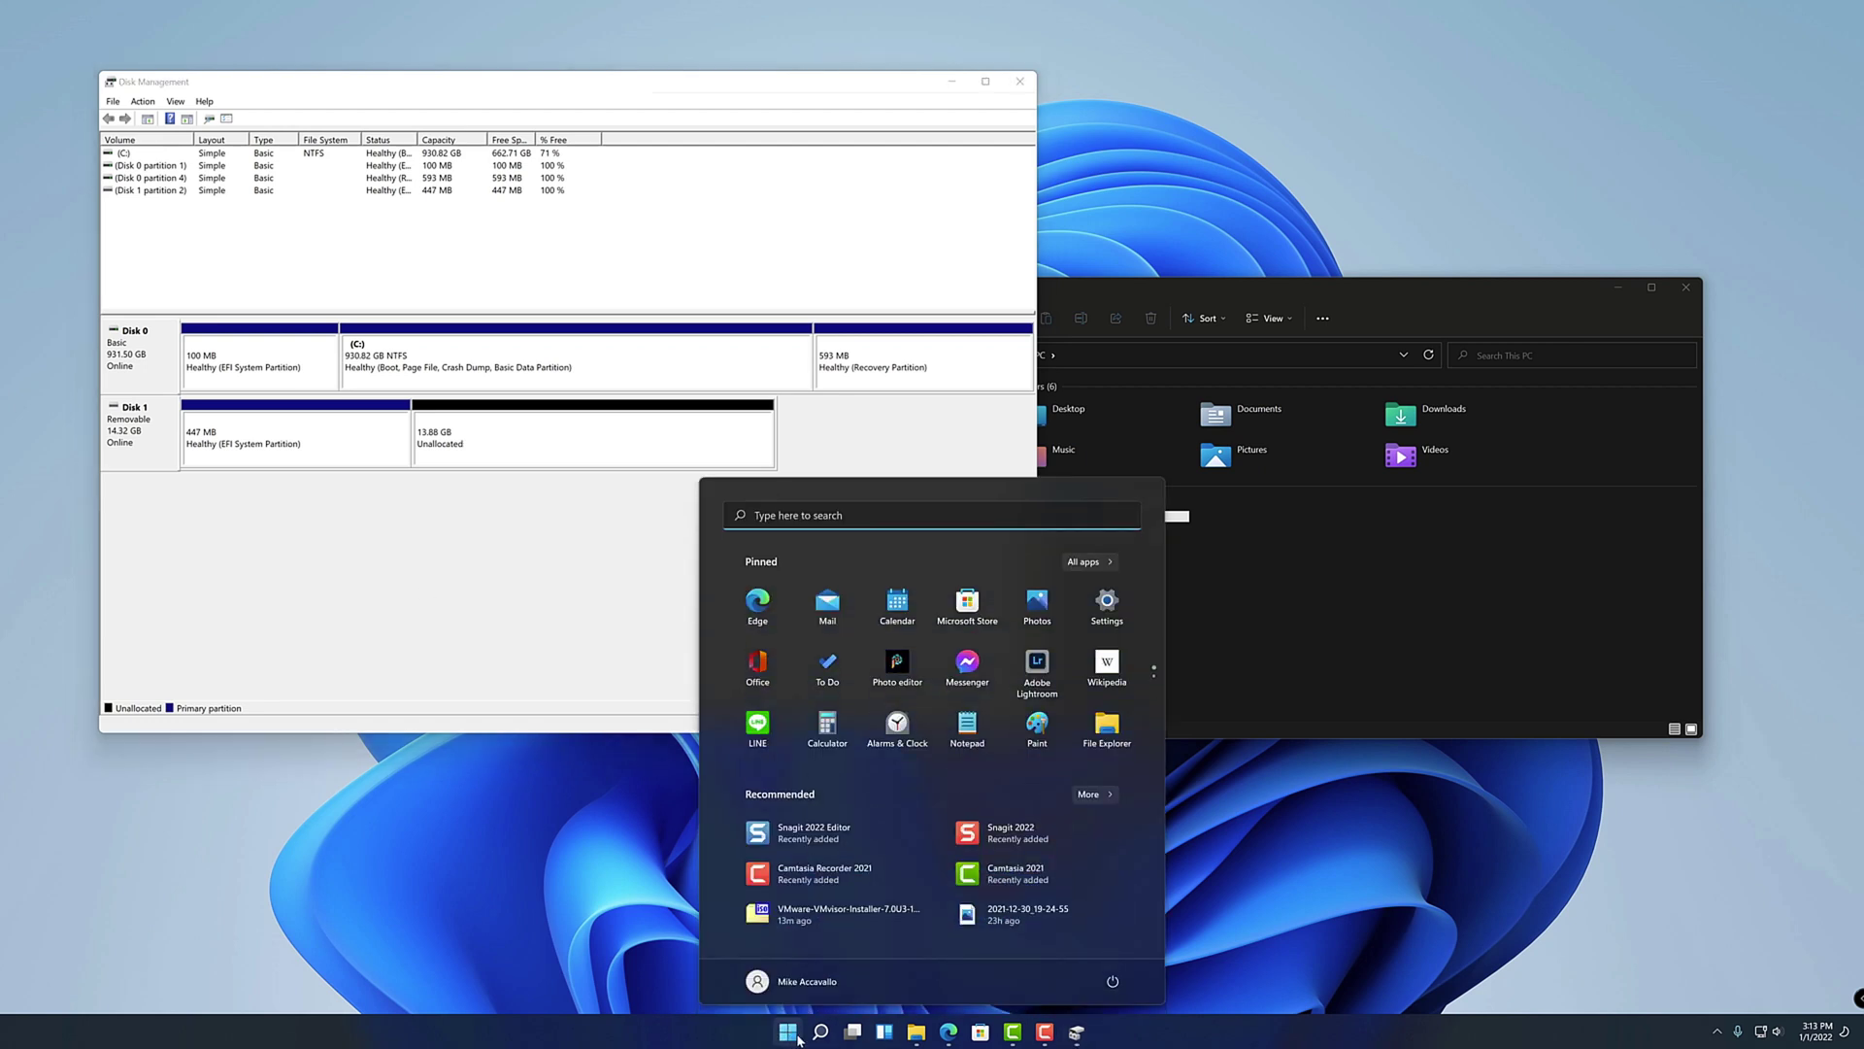
text(cmd)
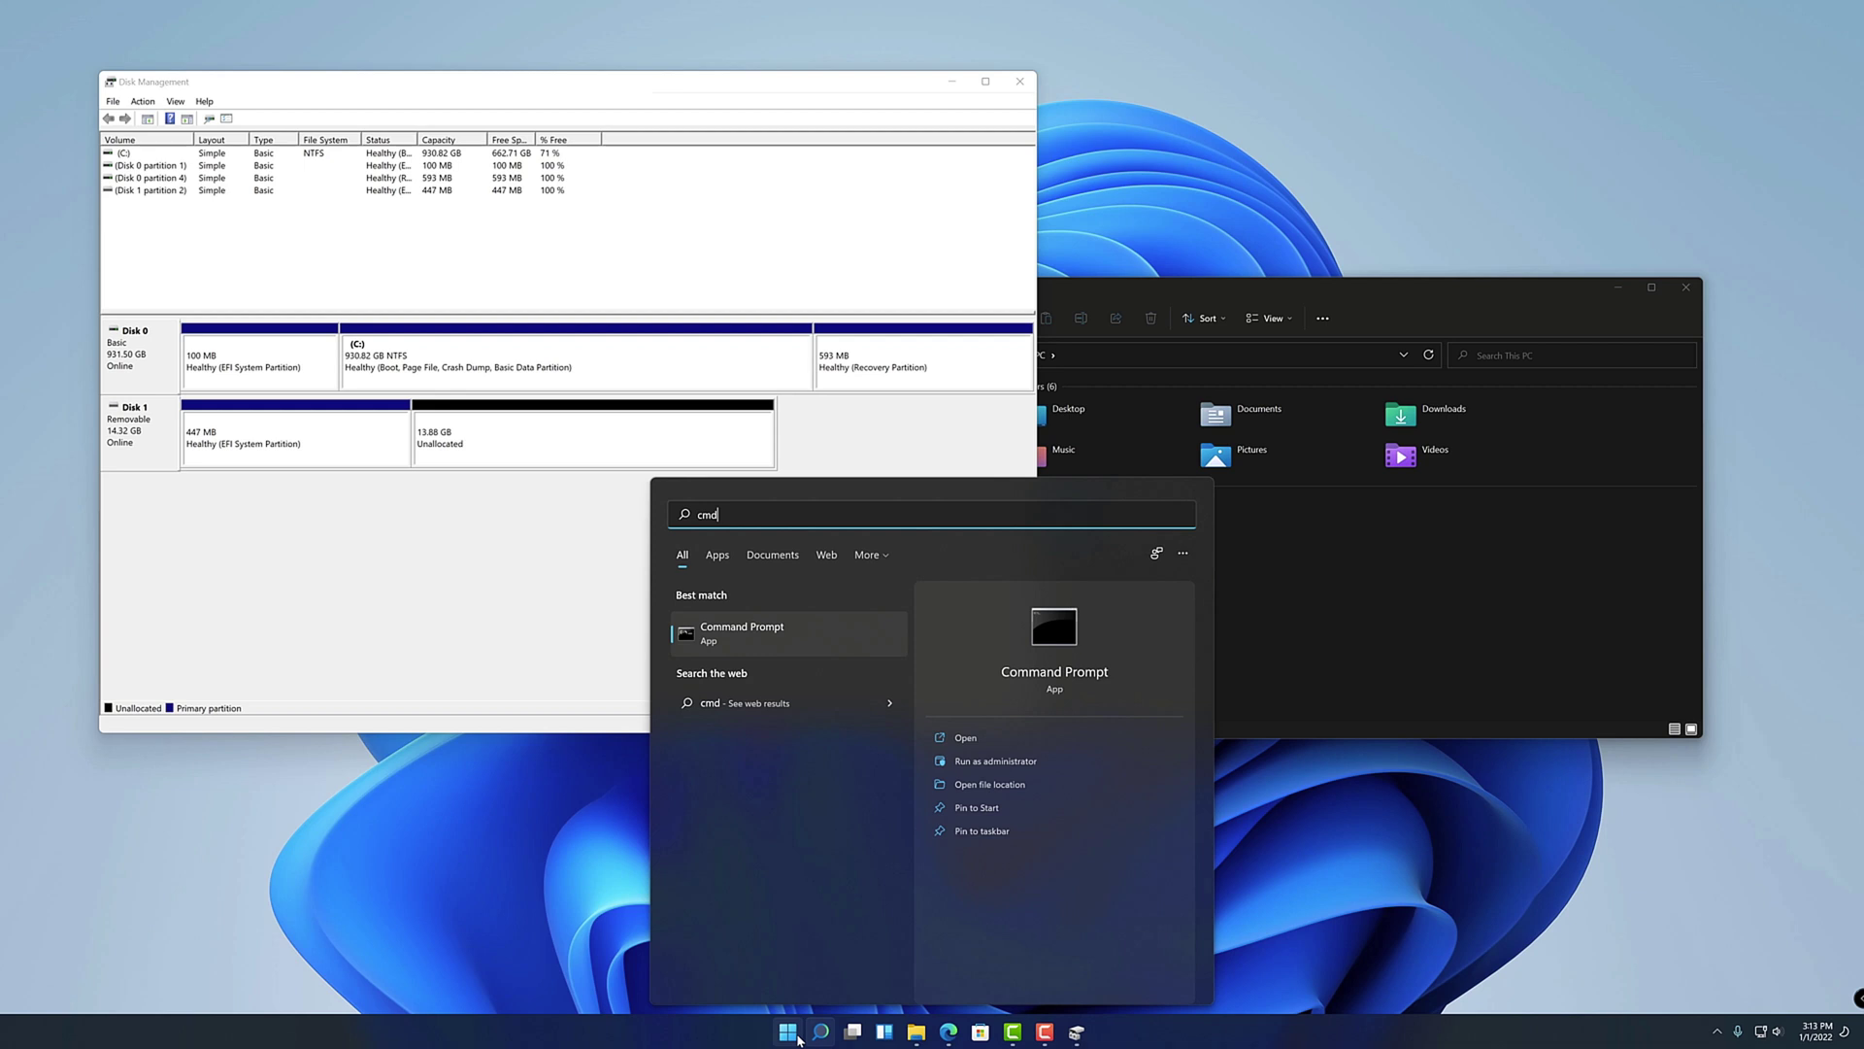
click(788, 1032)
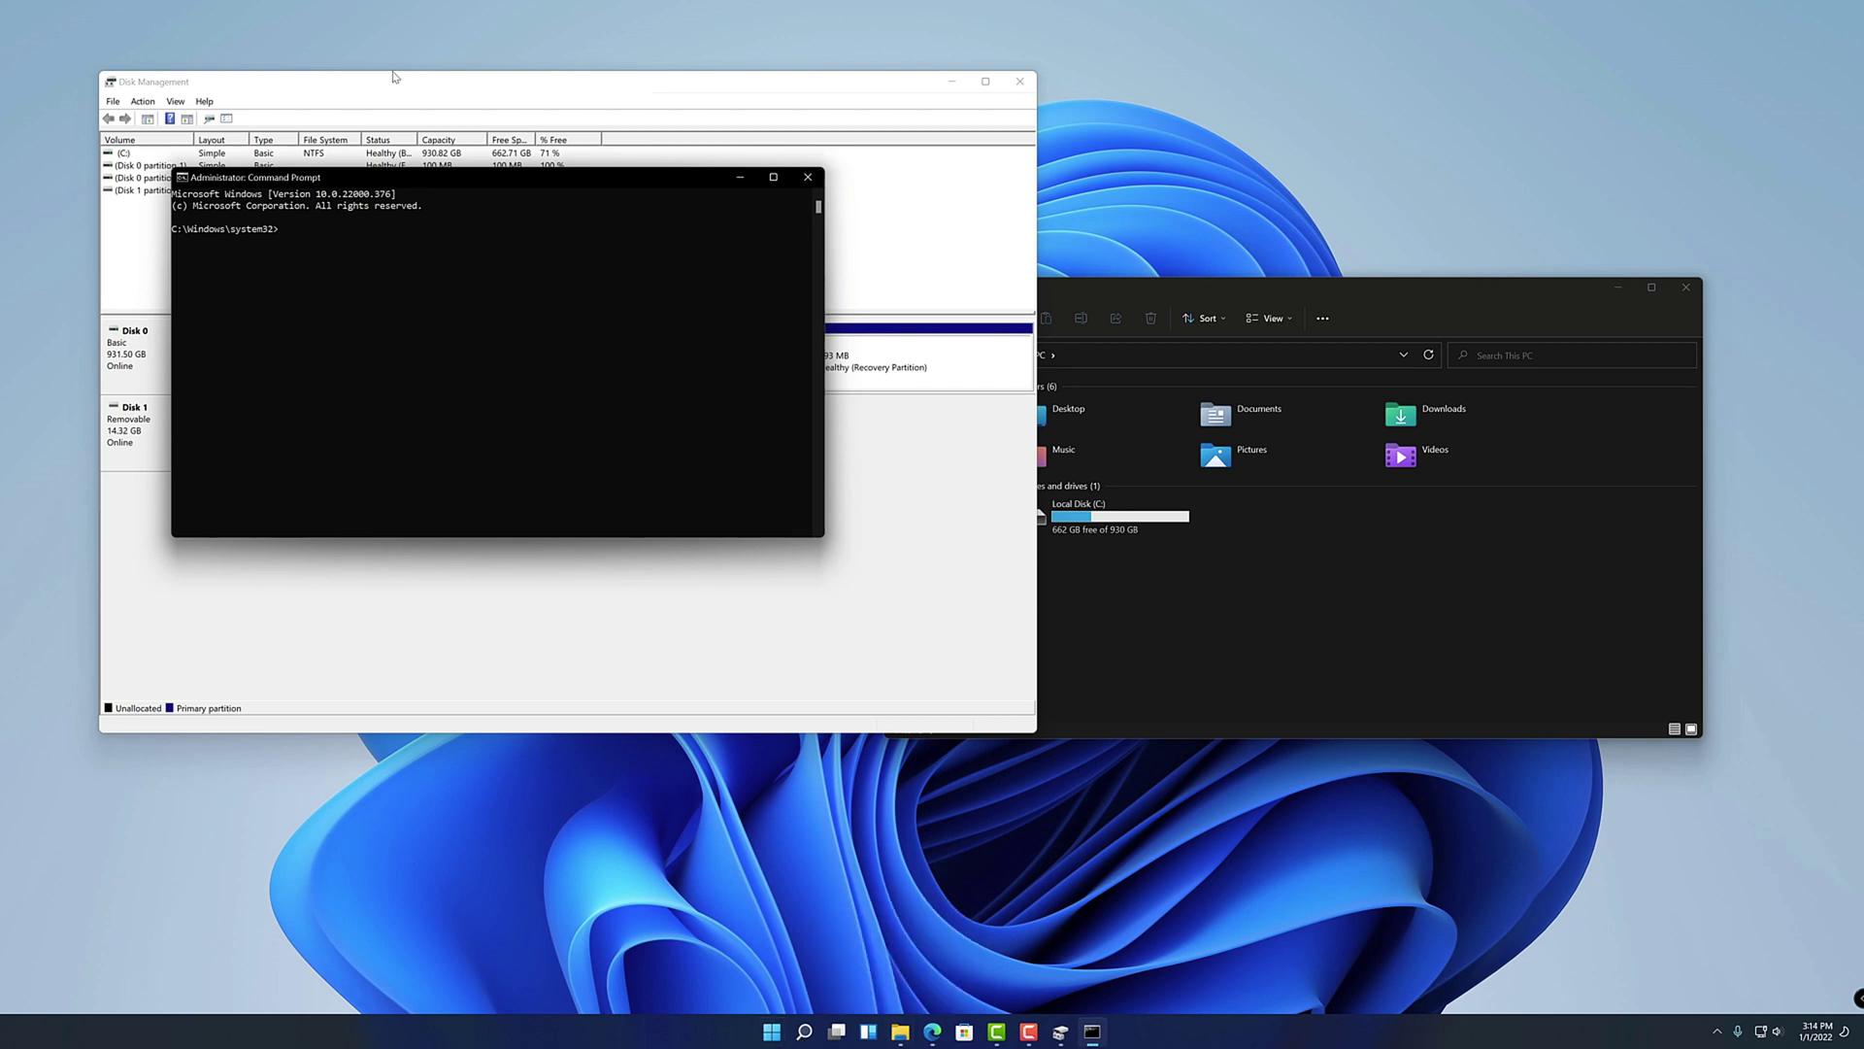
Step: Start diskpart in the console, keeping Disk Management's disk map visible
drag(441, 174, 639, 342)
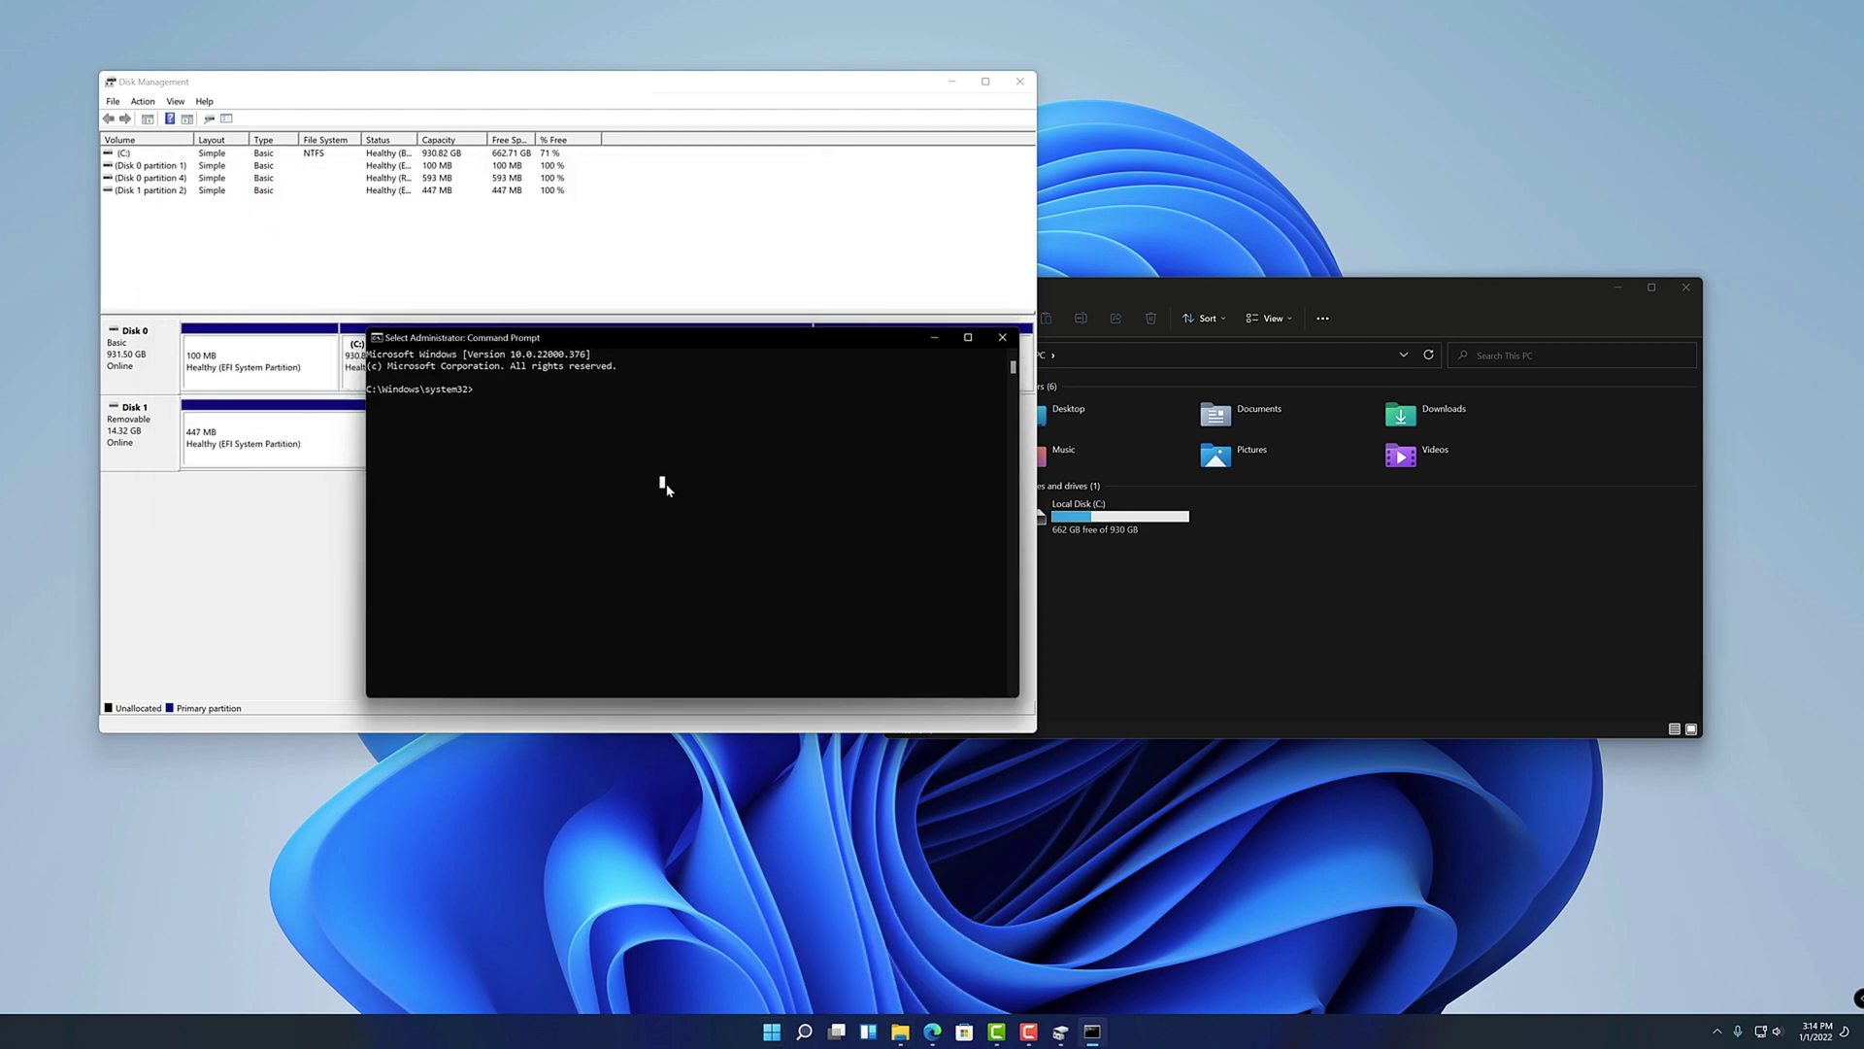
text(diskpart)
key(Return)
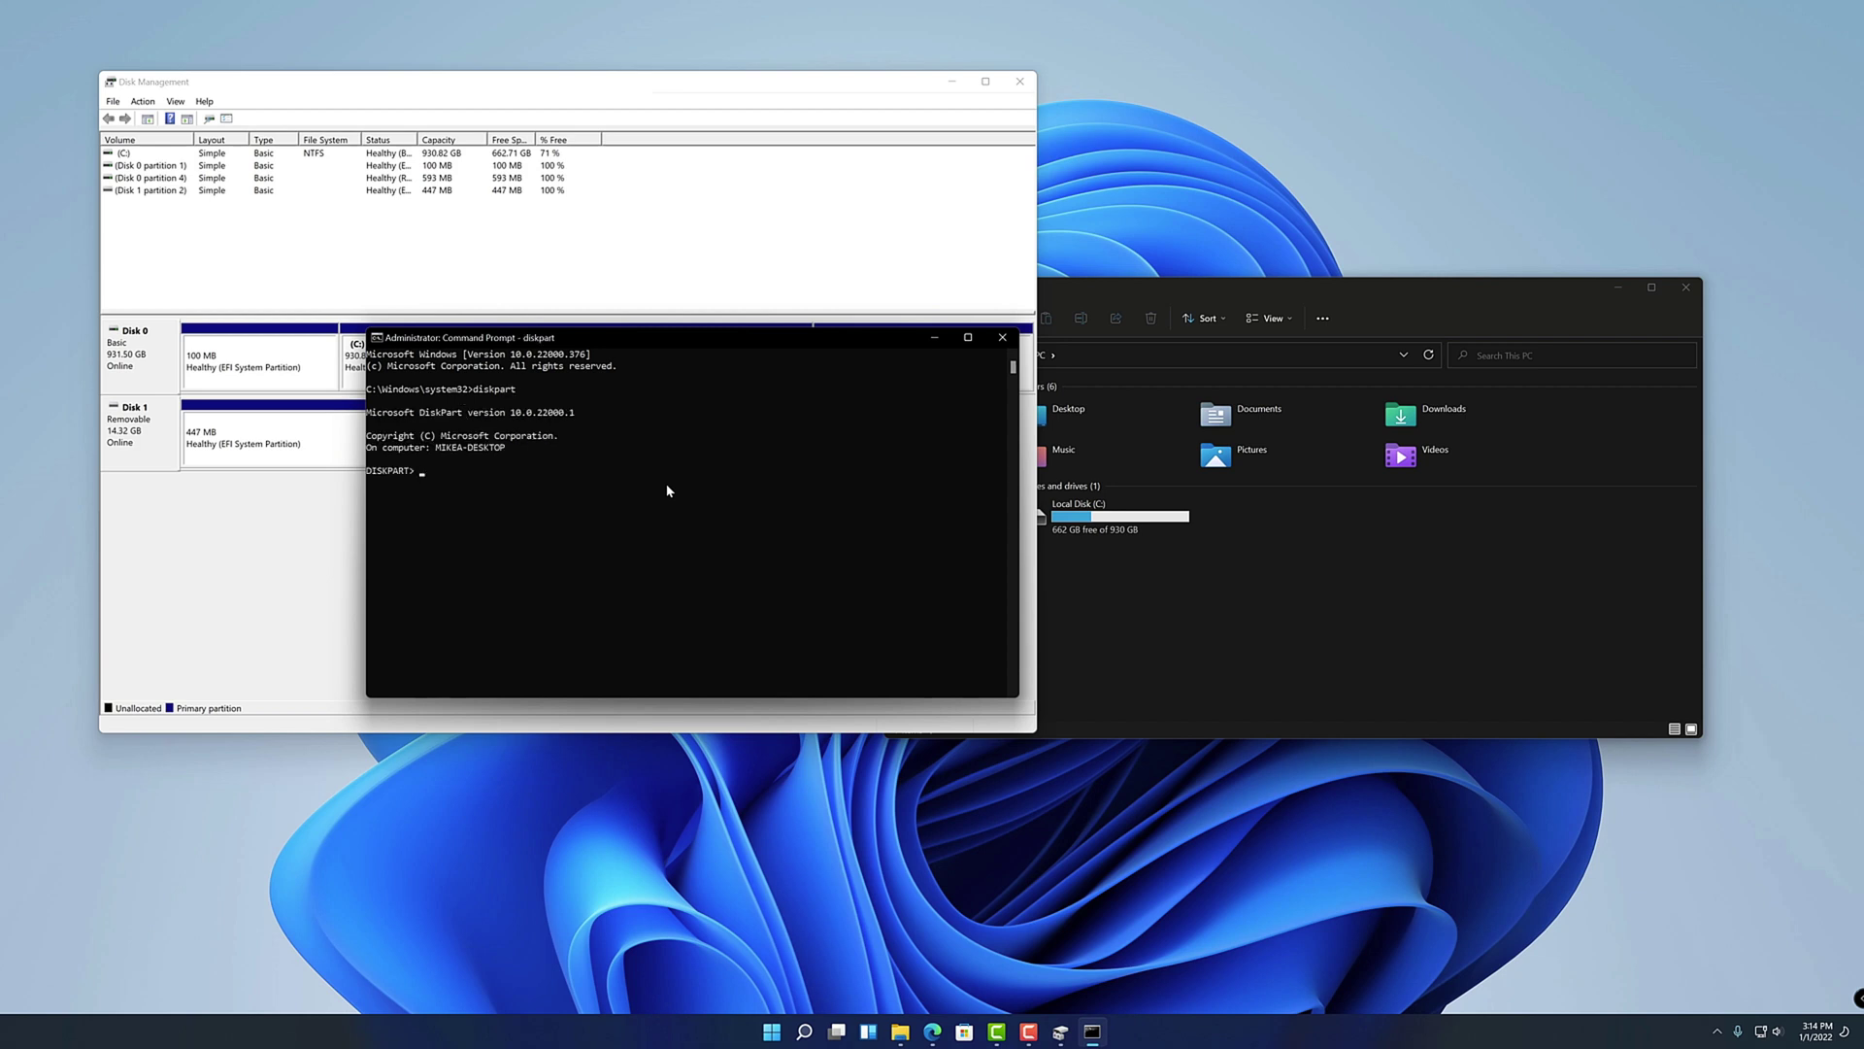
drag(661, 347, 674, 498)
click(670, 681)
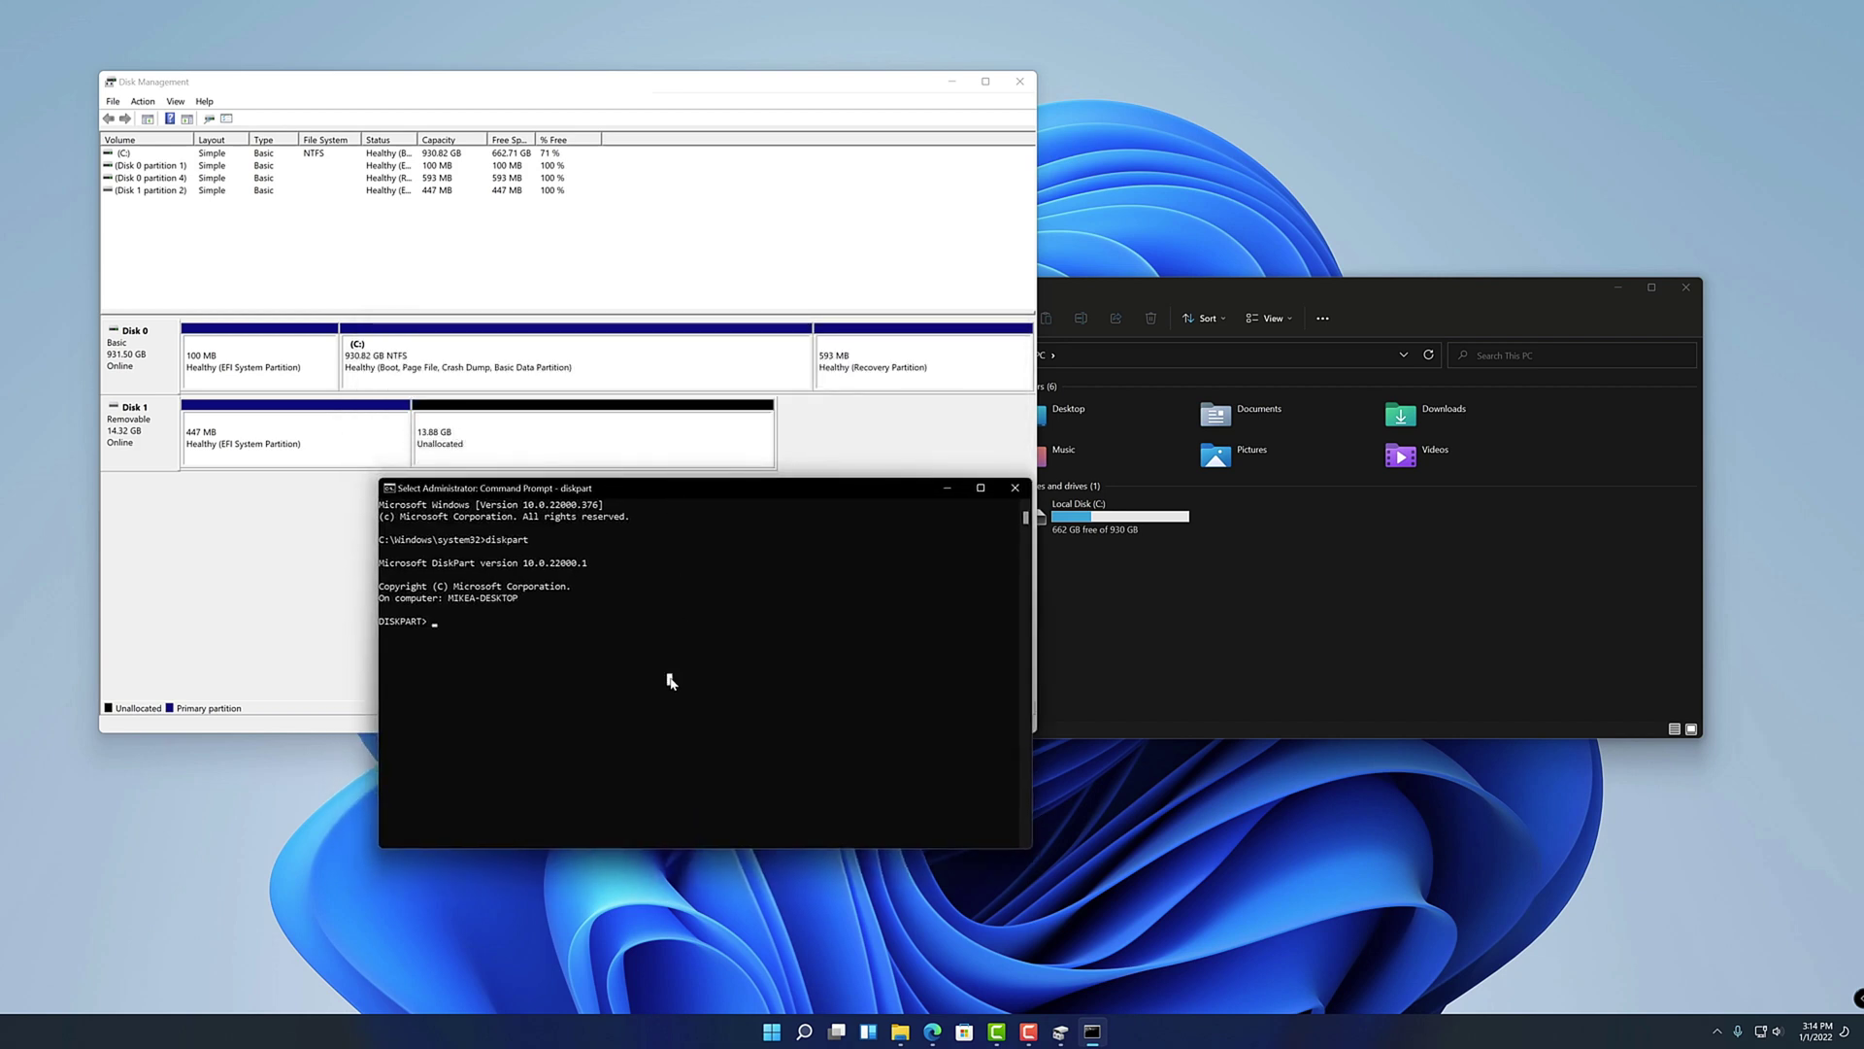
key(Escape)
Step: List disks, select Disk 1, and list its partitions, revealing the 447 MB System partition
text(list disk)
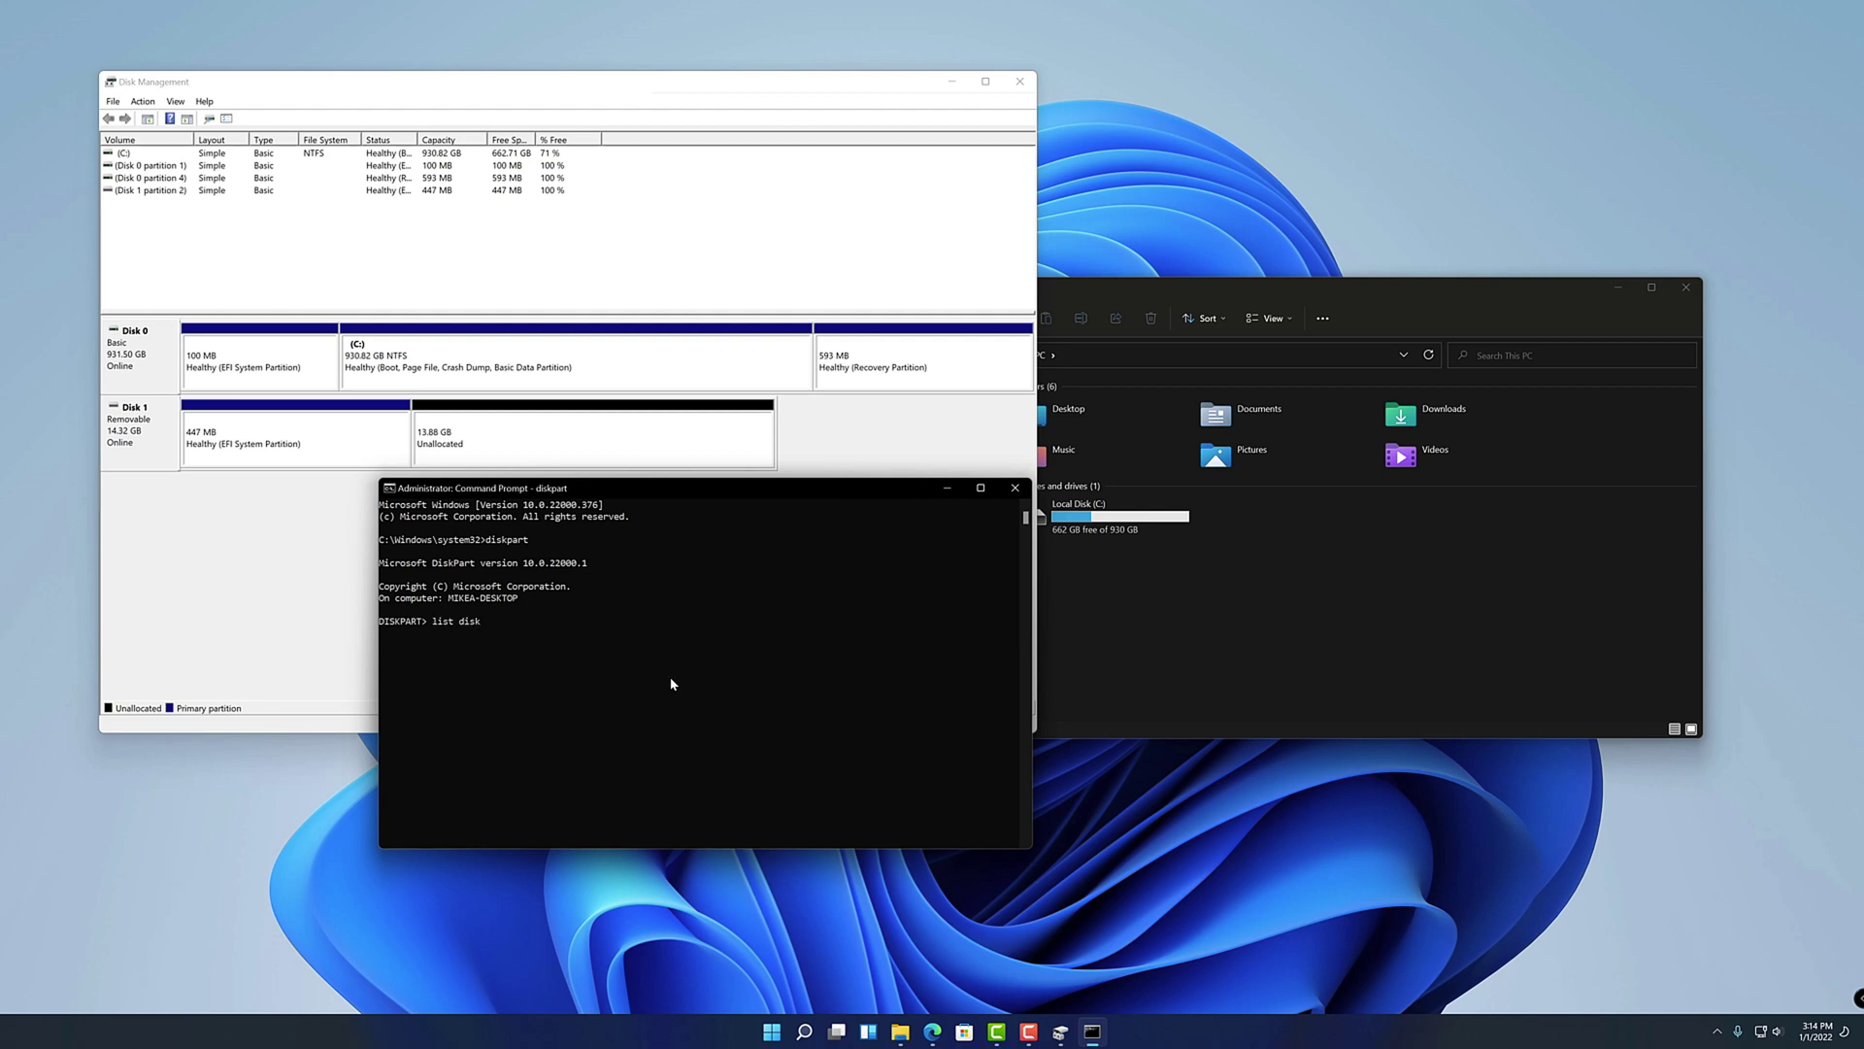
key(Return)
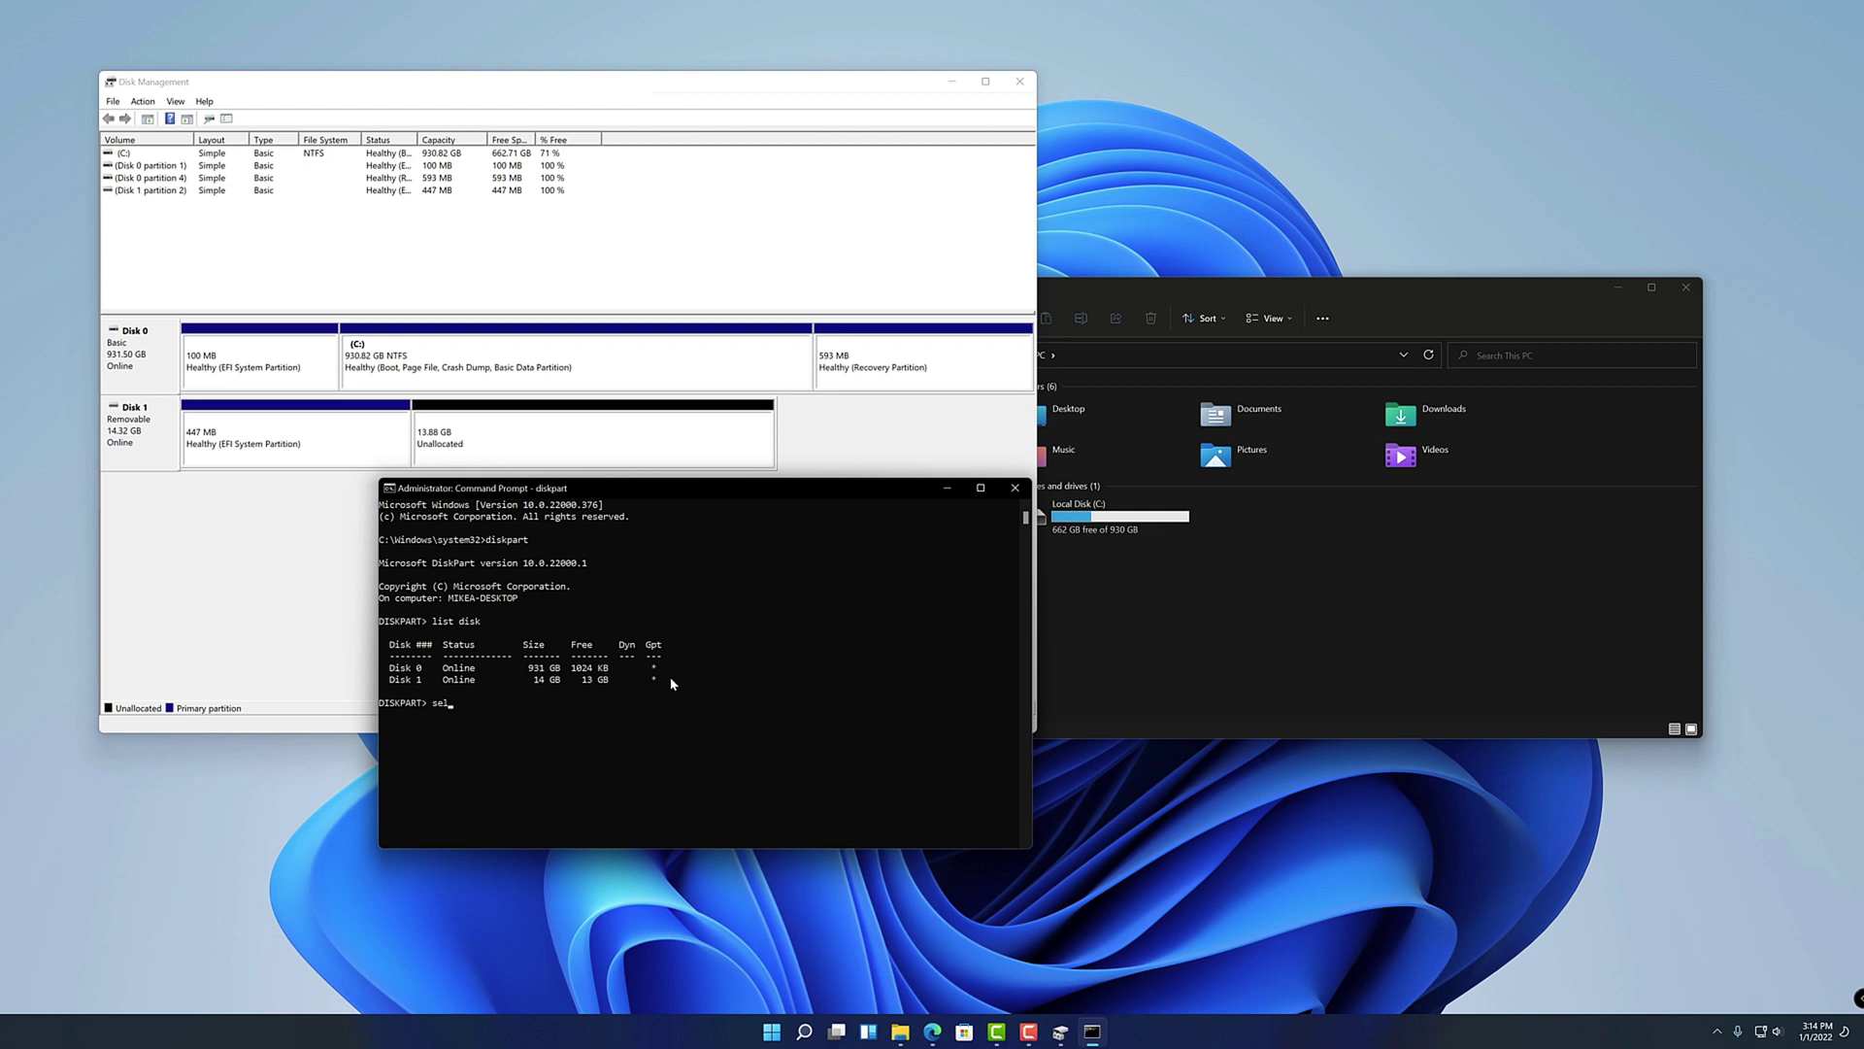
text(disk 1)
key(Return)
text(lis)
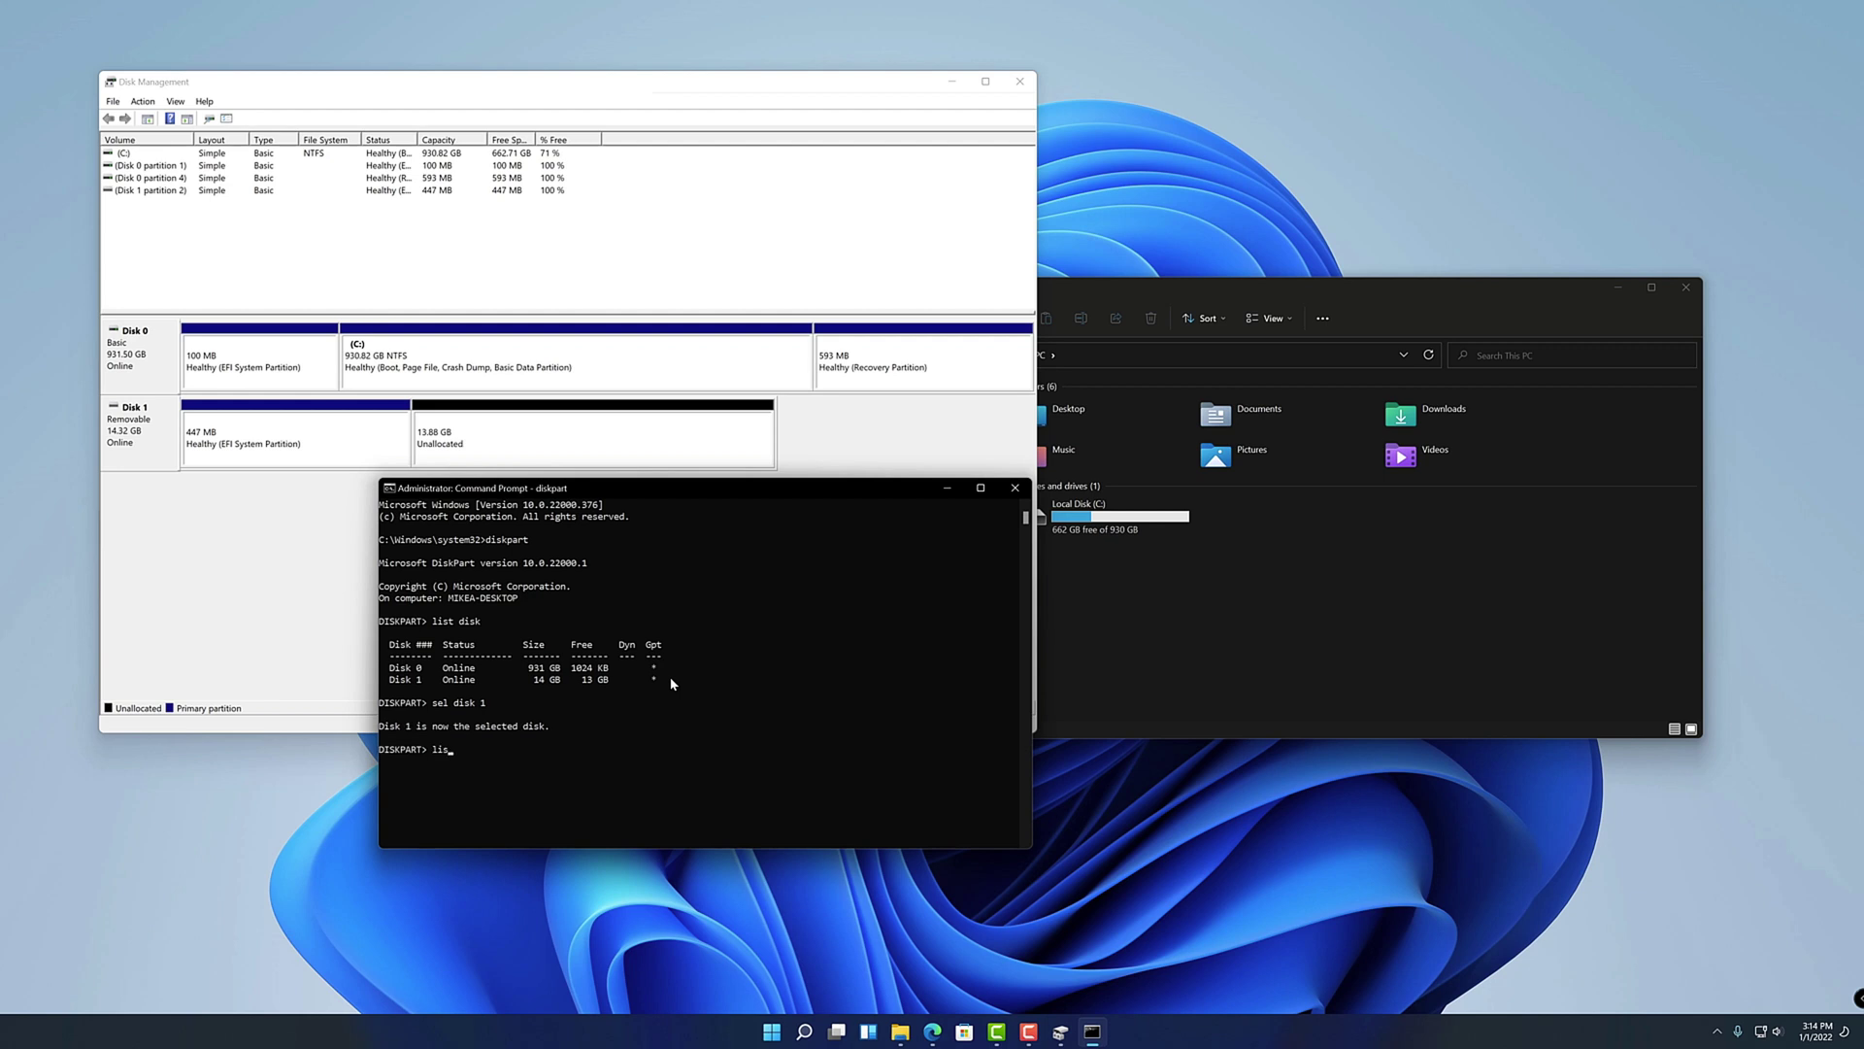
text(t part)
key(Return)
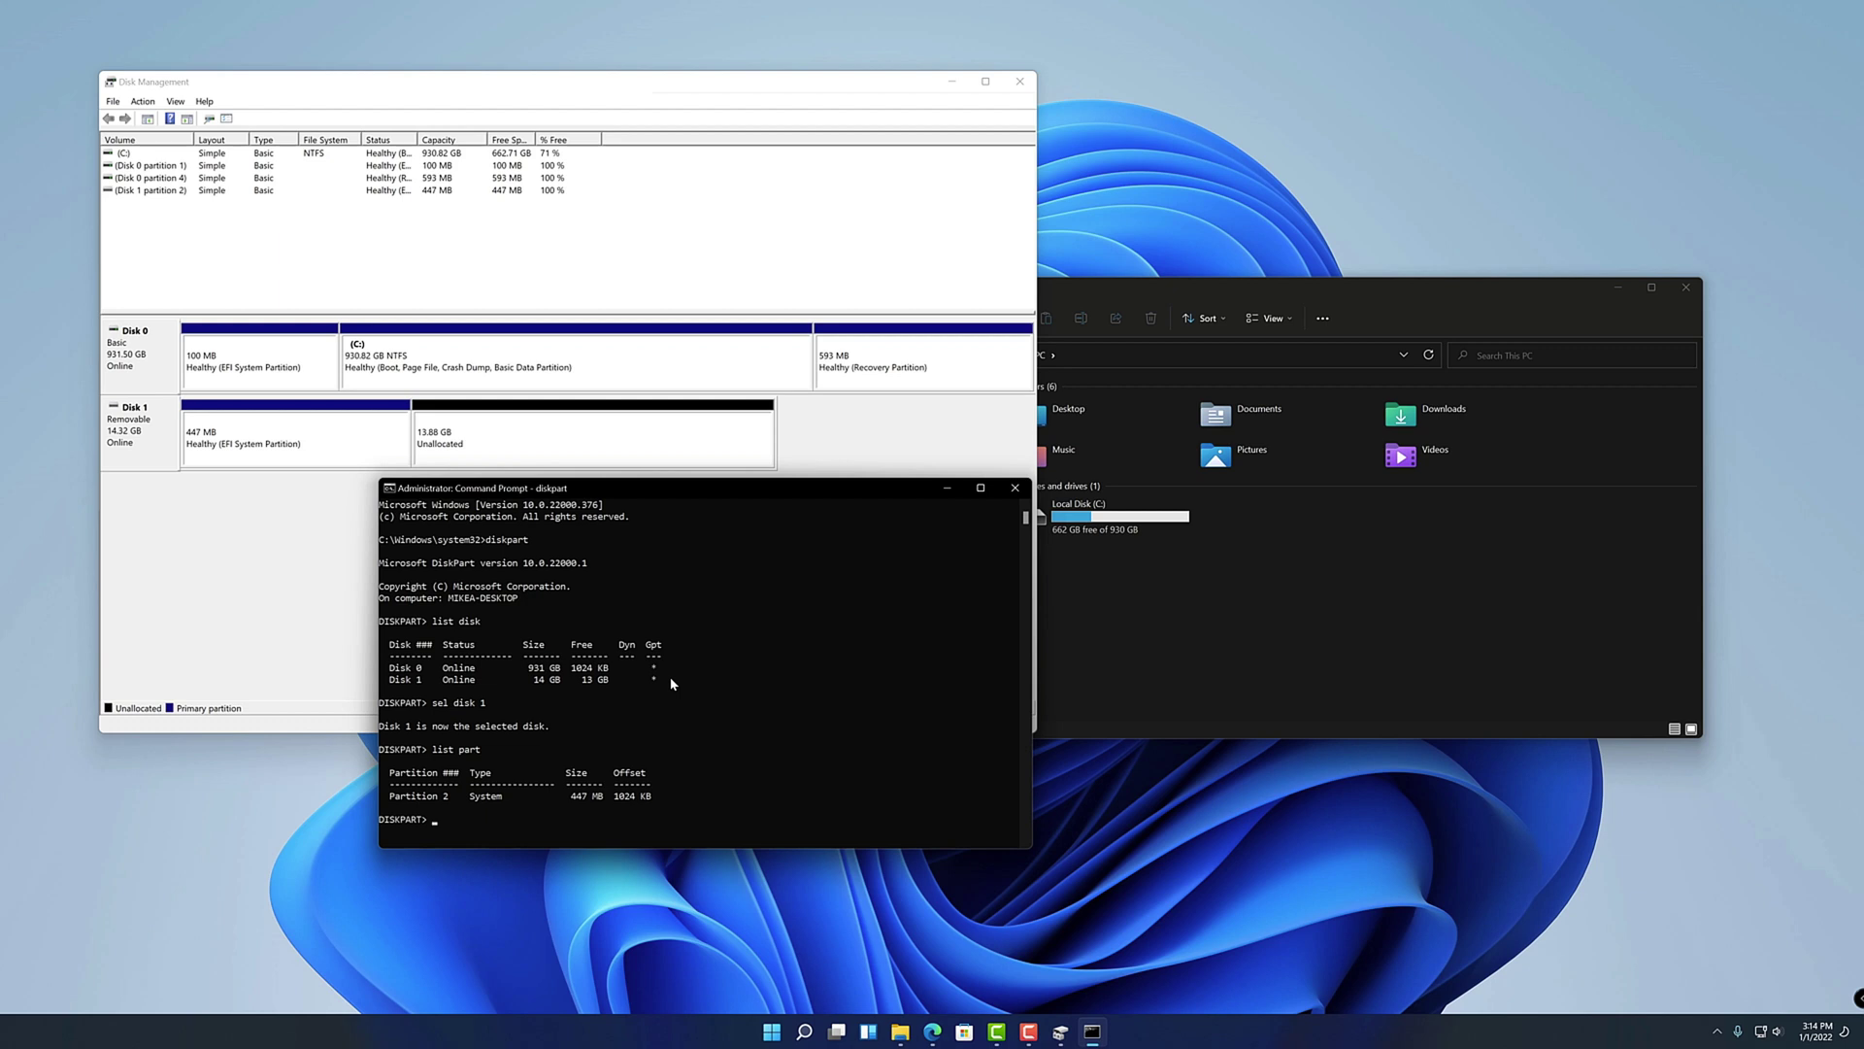
Step: Select partition 2 and attempt a delete with override, which fails on the mistyped command
text(sel part 2)
key(Return)
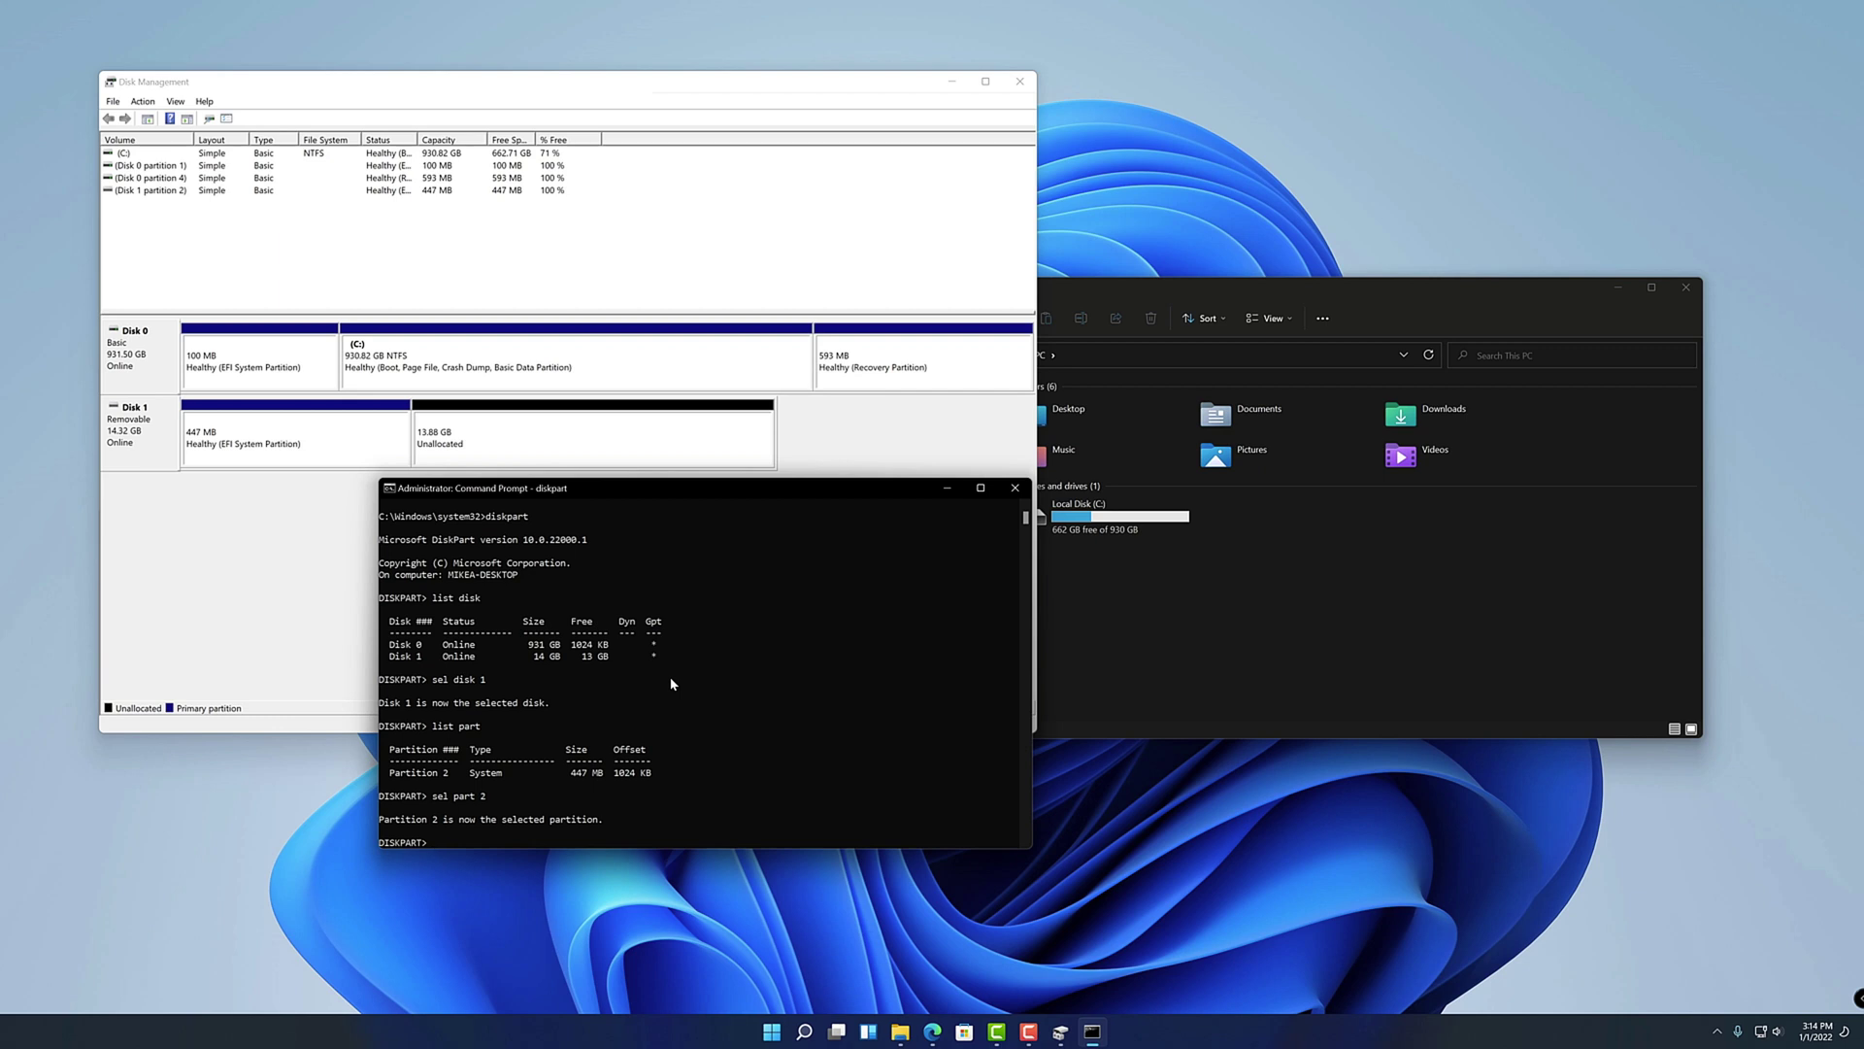
text(delete par)
text(t 2 overid)
text(ide)
key(Return)
key(Up)
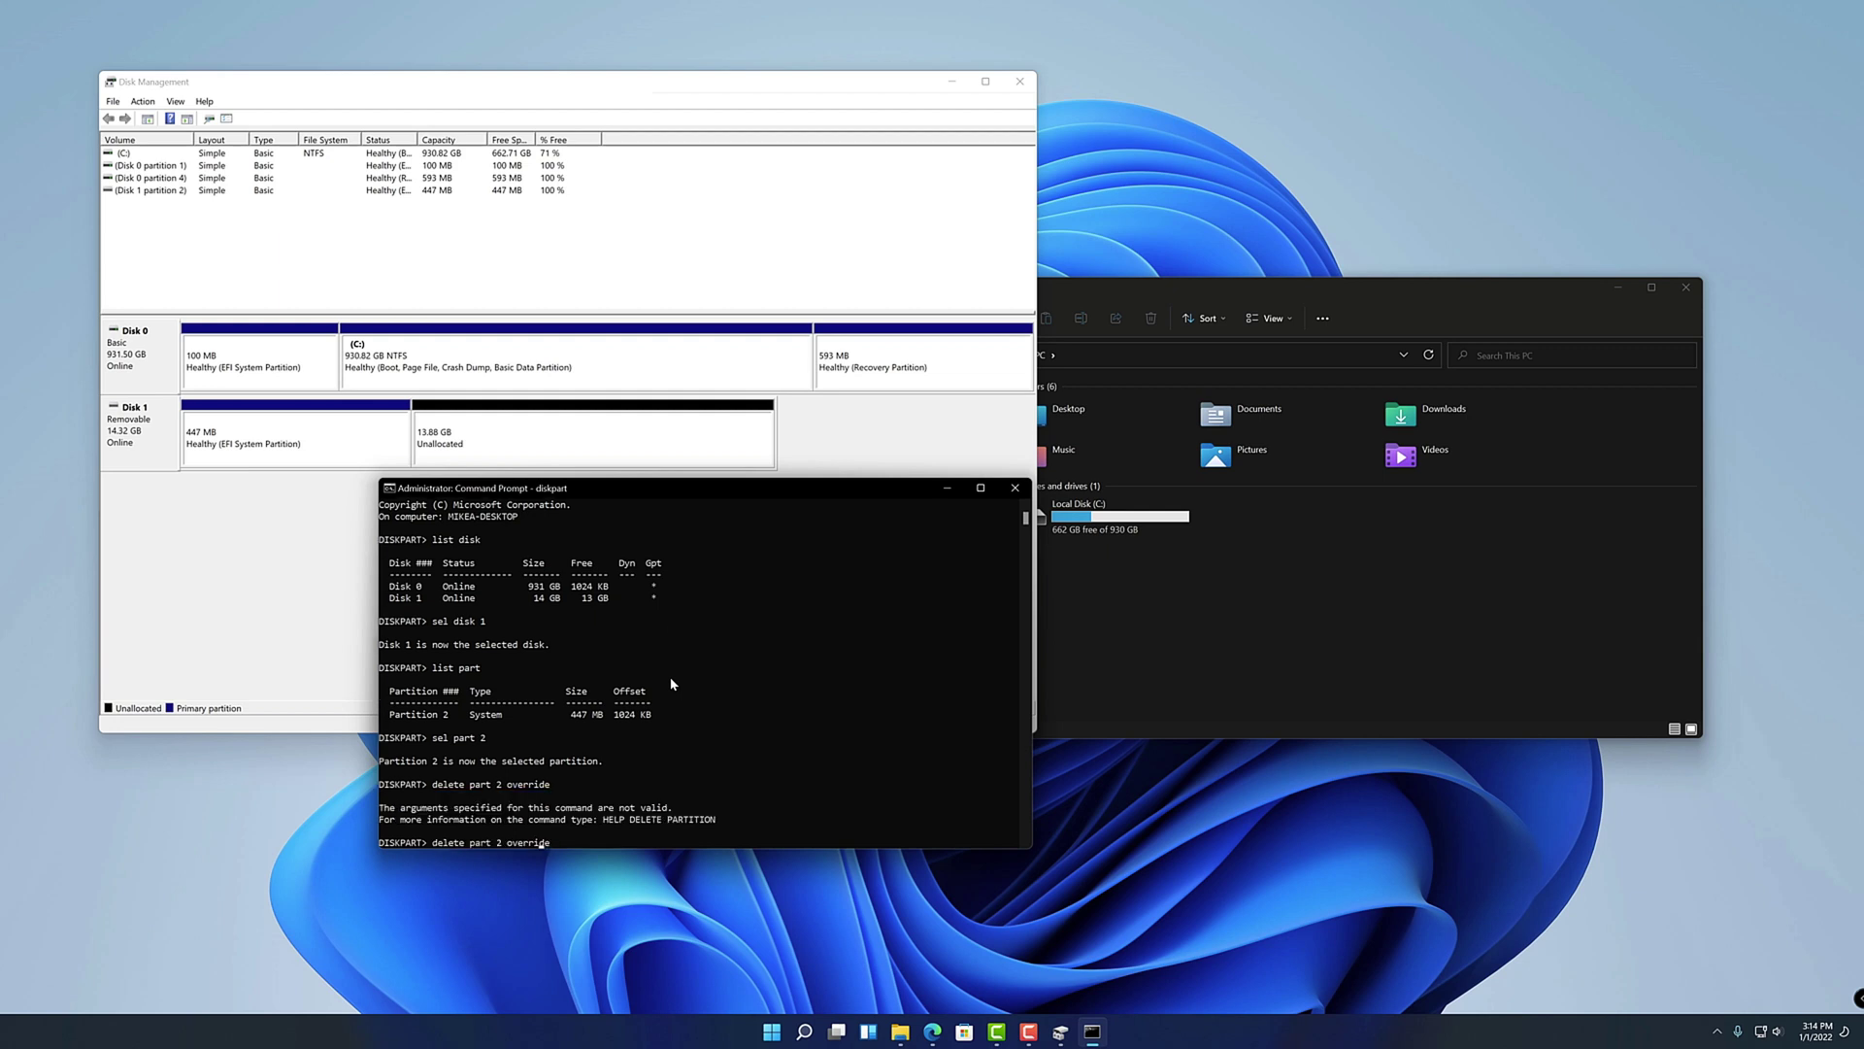
key(Delete)
key(Return)
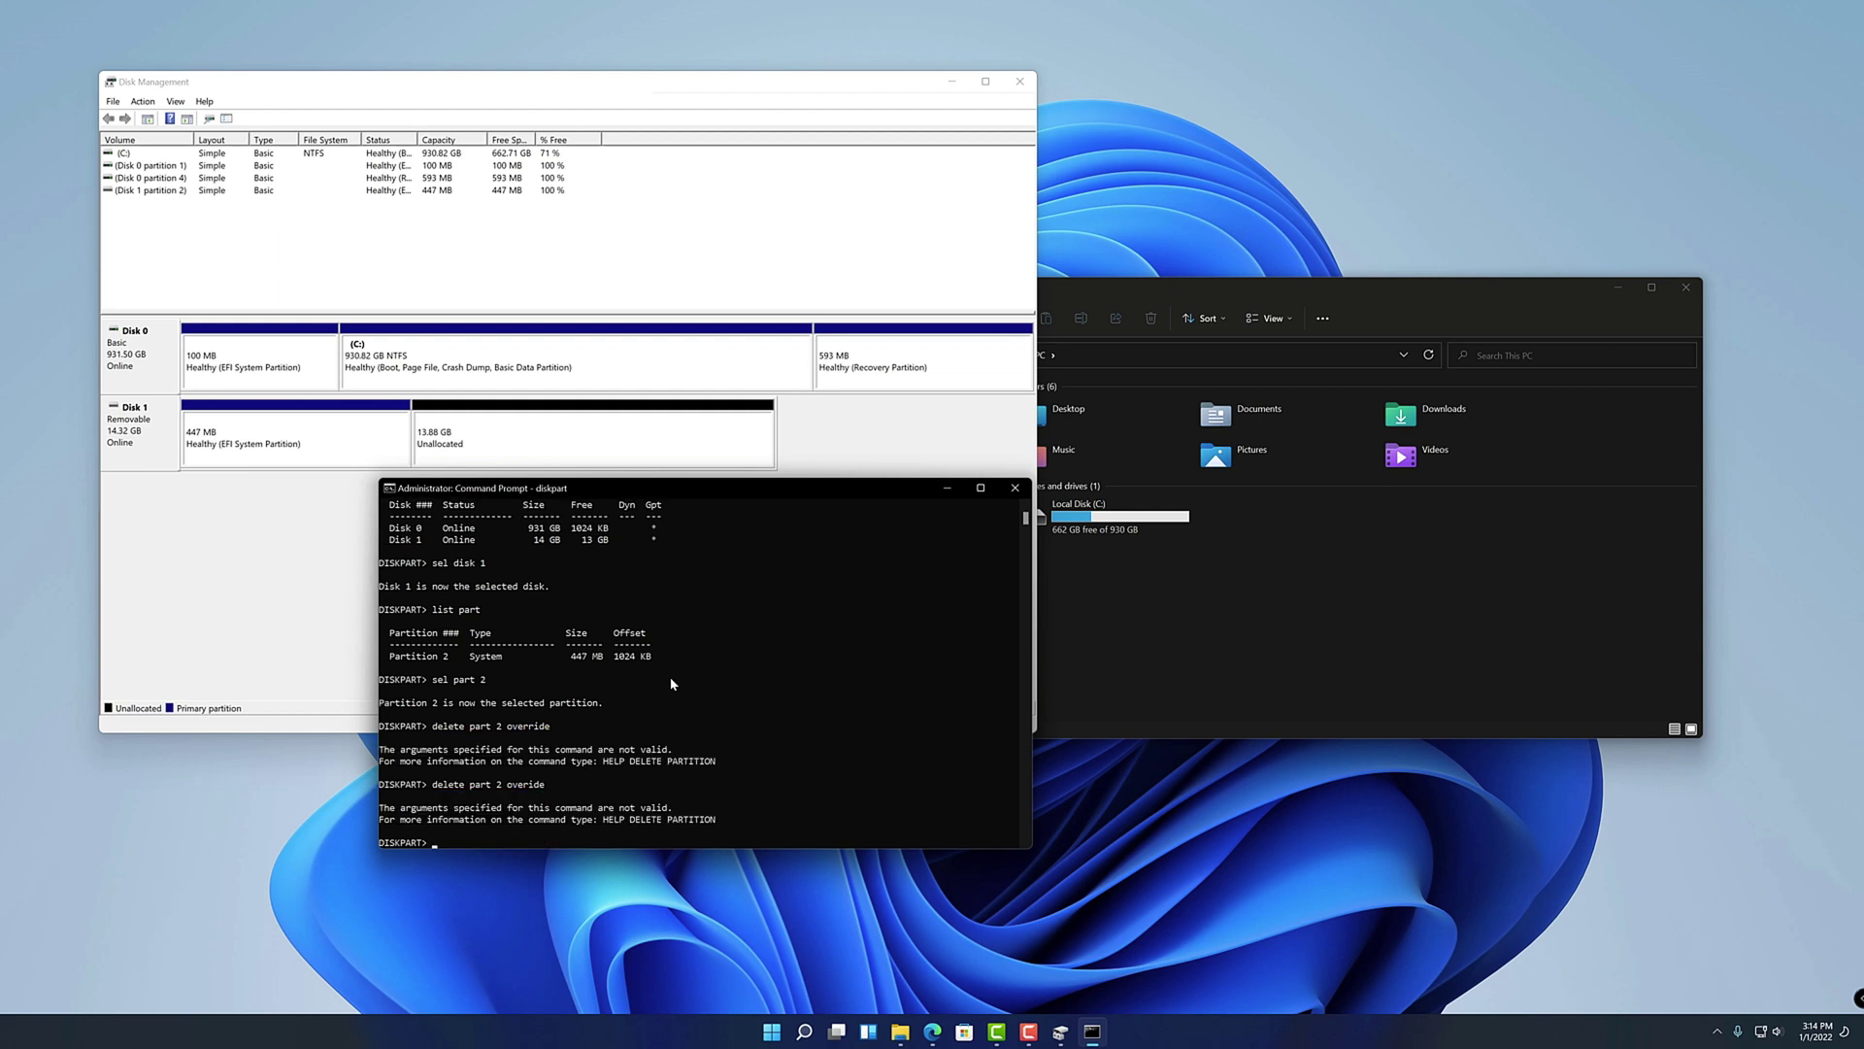
key(Up)
key(BackSpace)
key(BackSpace)
key(BackSpace)
key(BackSpace)
key(BackSpace)
key(BackSpace)
key(BackSpace)
key(BackSpace)
key(BackSpace)
key(BackSpace)
key(BackSpace)
key(BackSpace)
key(BackSpace)
key(BackSpace)
key(BackSpace)
key(BackSpace)
key(BackSpace)
key(BackSpace)
key(BackSpace)
key(BackSpace)
key(BackSpace)
Step: Check help for delete partition, then run 'delete part override' on partition 2
text(helpo delete partition)
key(Return)
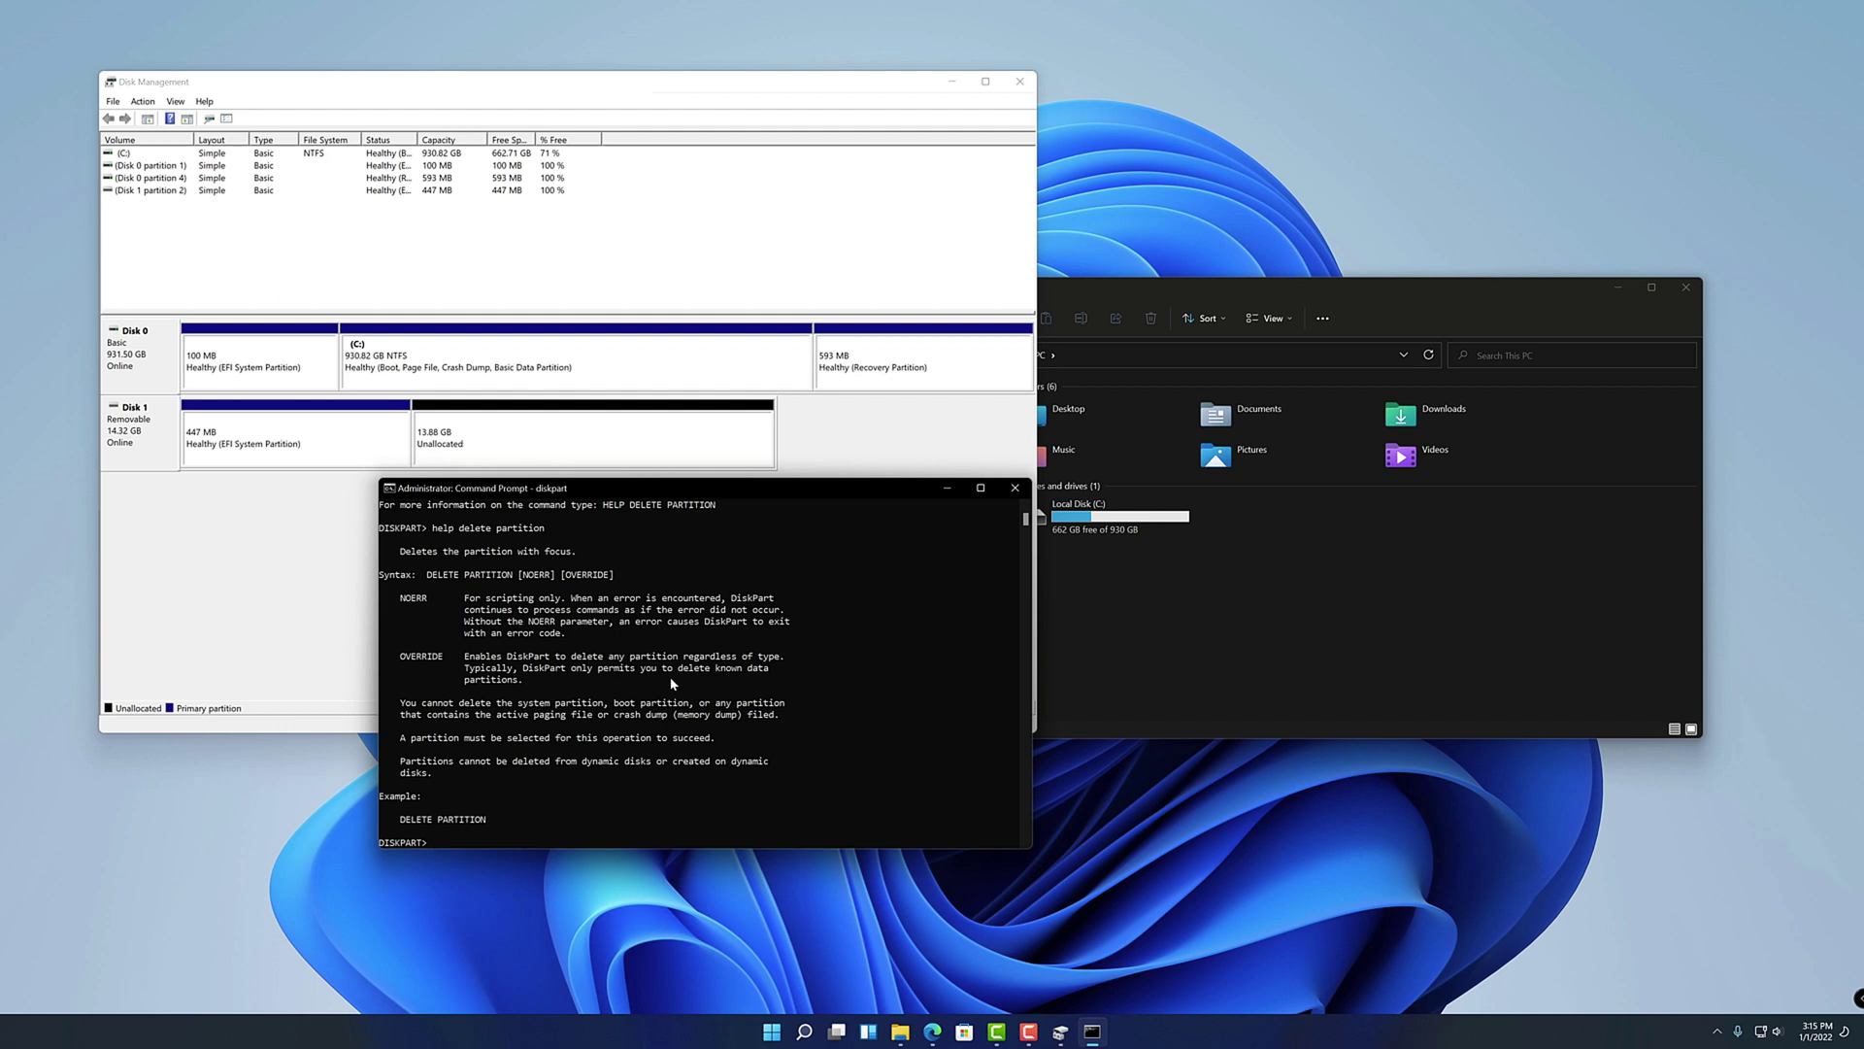
key(Up)
key(Up)
key(Left)
key(Left)
key(Left)
key(Left)
key(Left)
key(Left)
key(Left)
key(Left)
key(BackSpace)
key(BackSpace)
text(r)
key(Return)
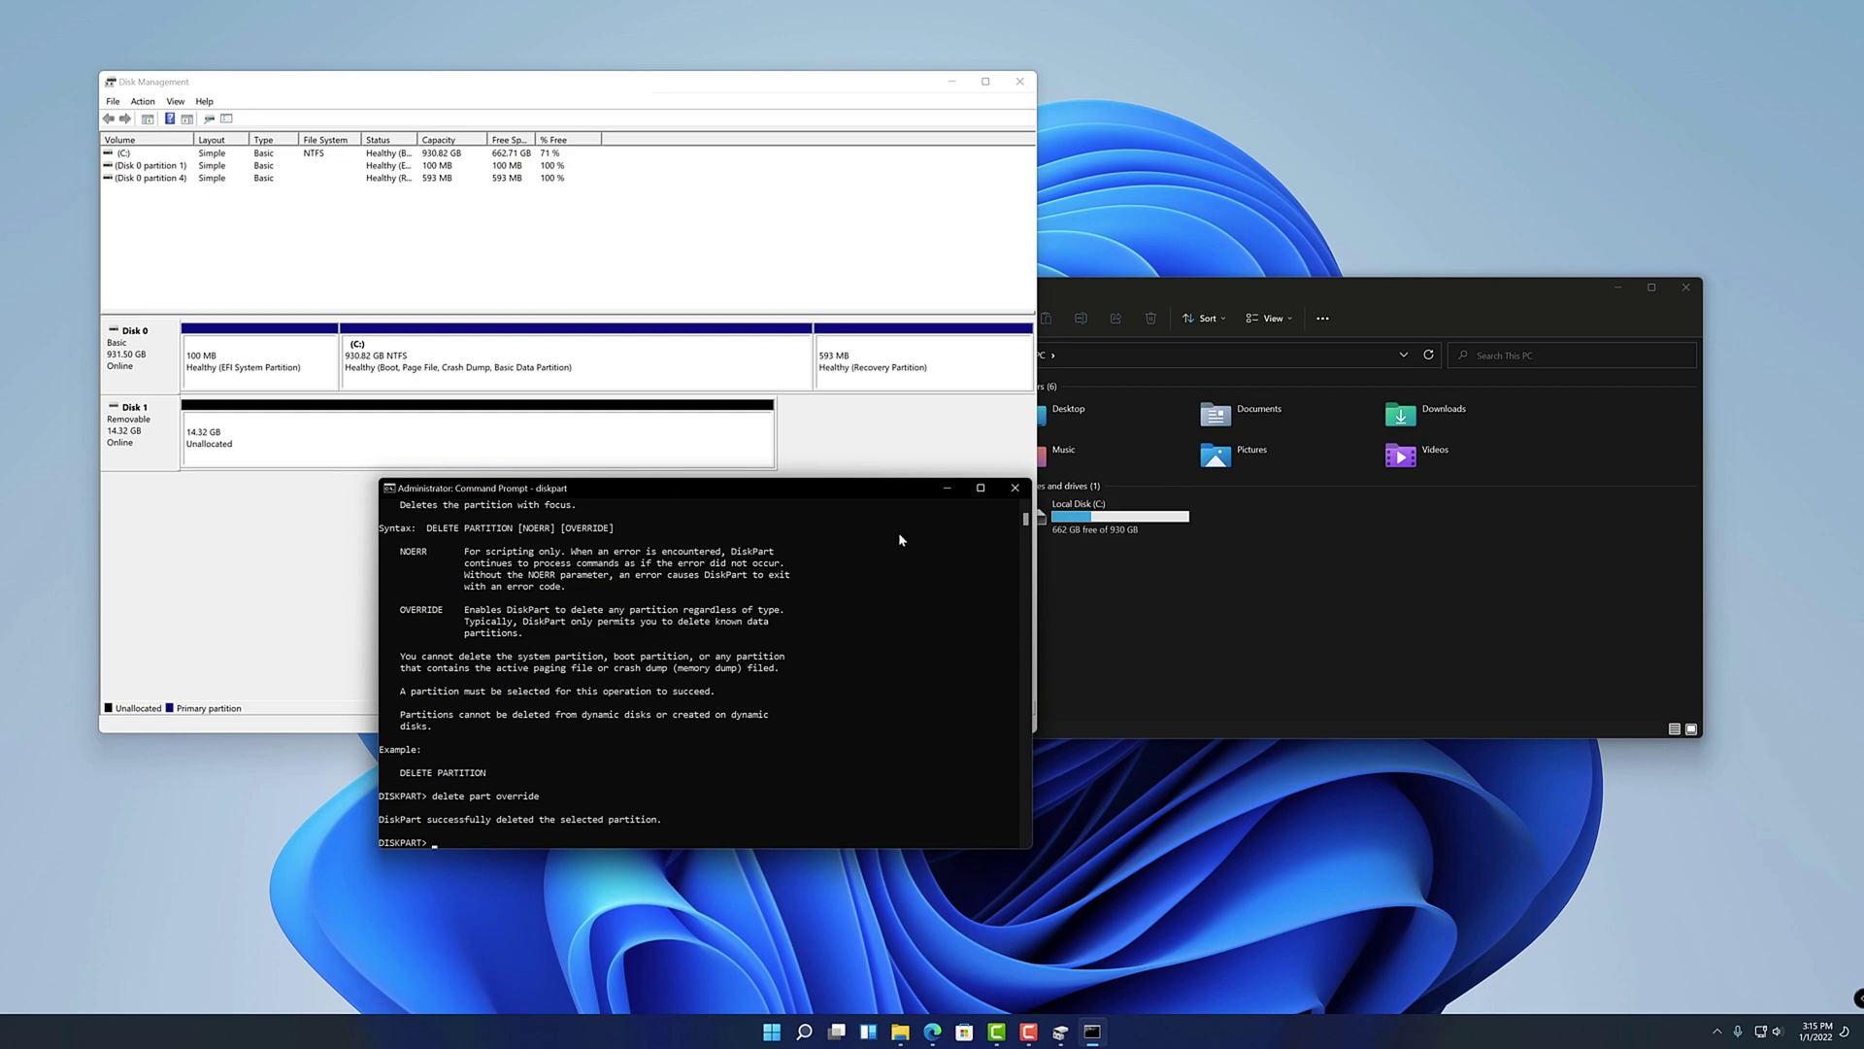
Step: Close the diskpart console and select Disk 1's 14.32 GB unallocated space
drag(833, 501, 982, 470)
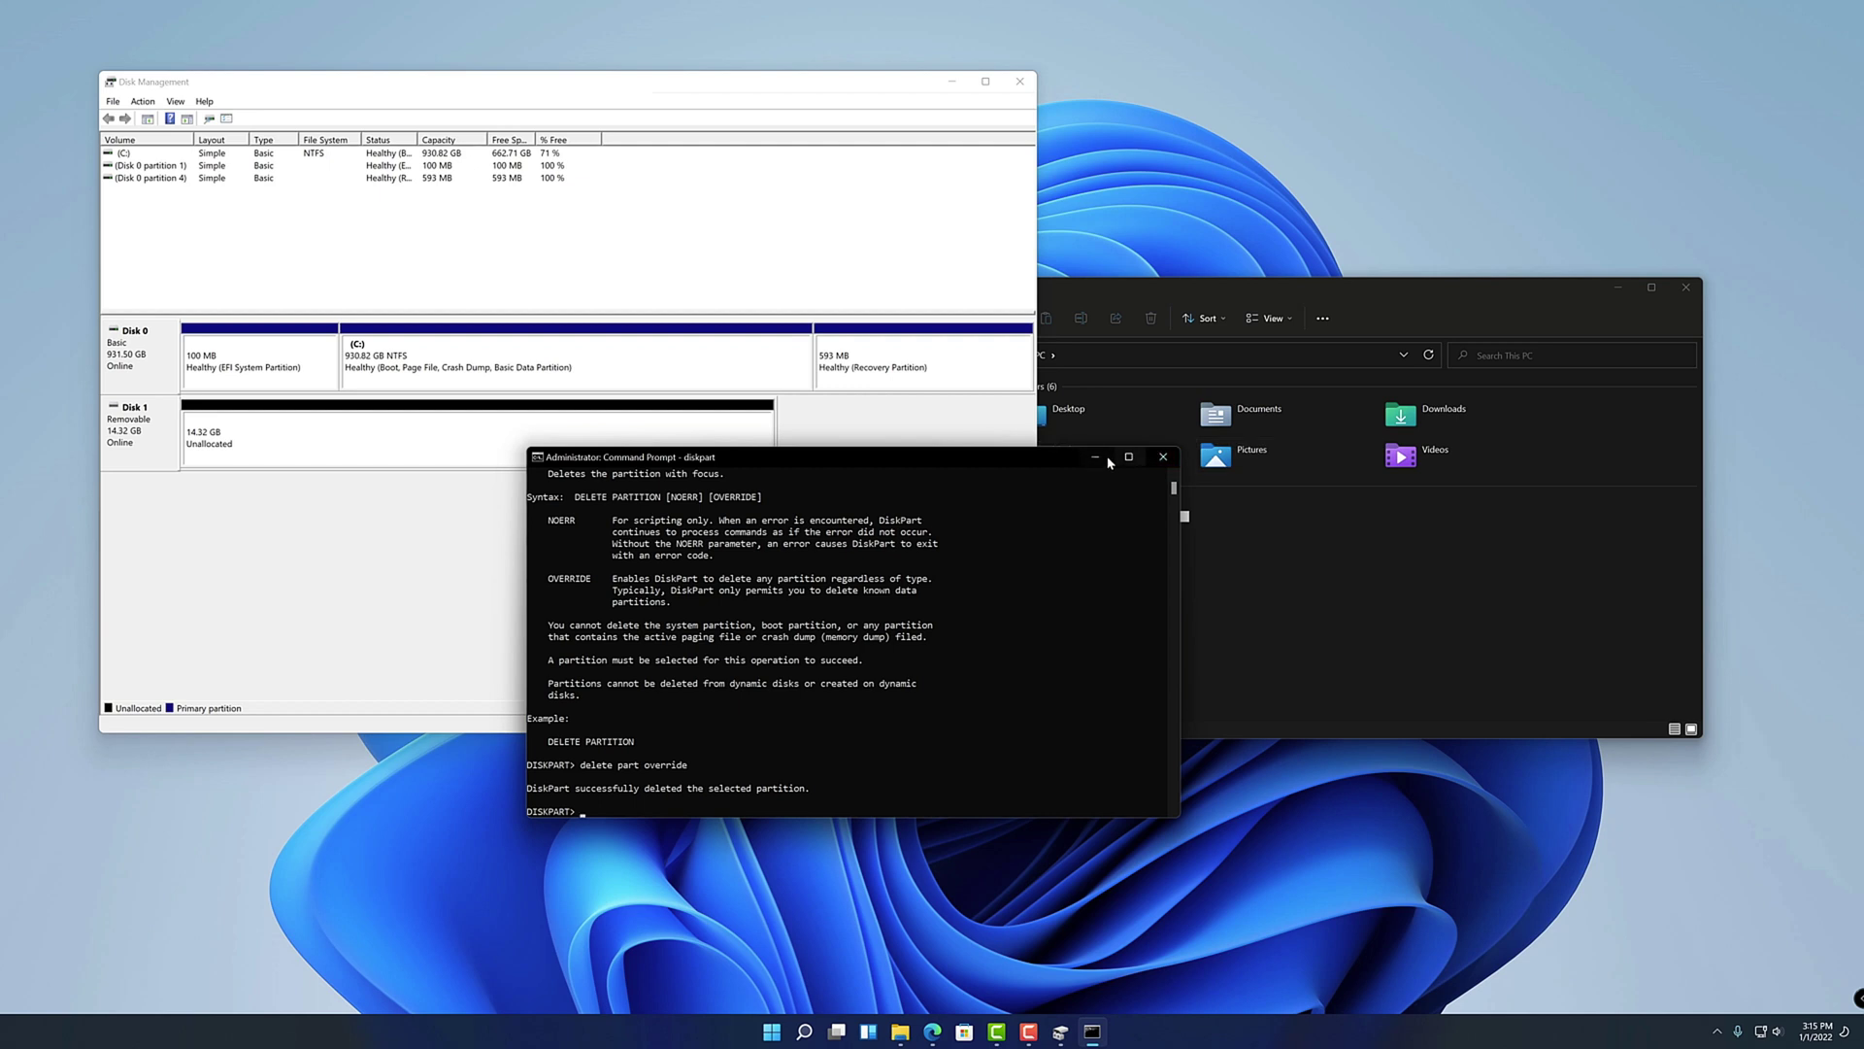
click(1161, 455)
click(230, 436)
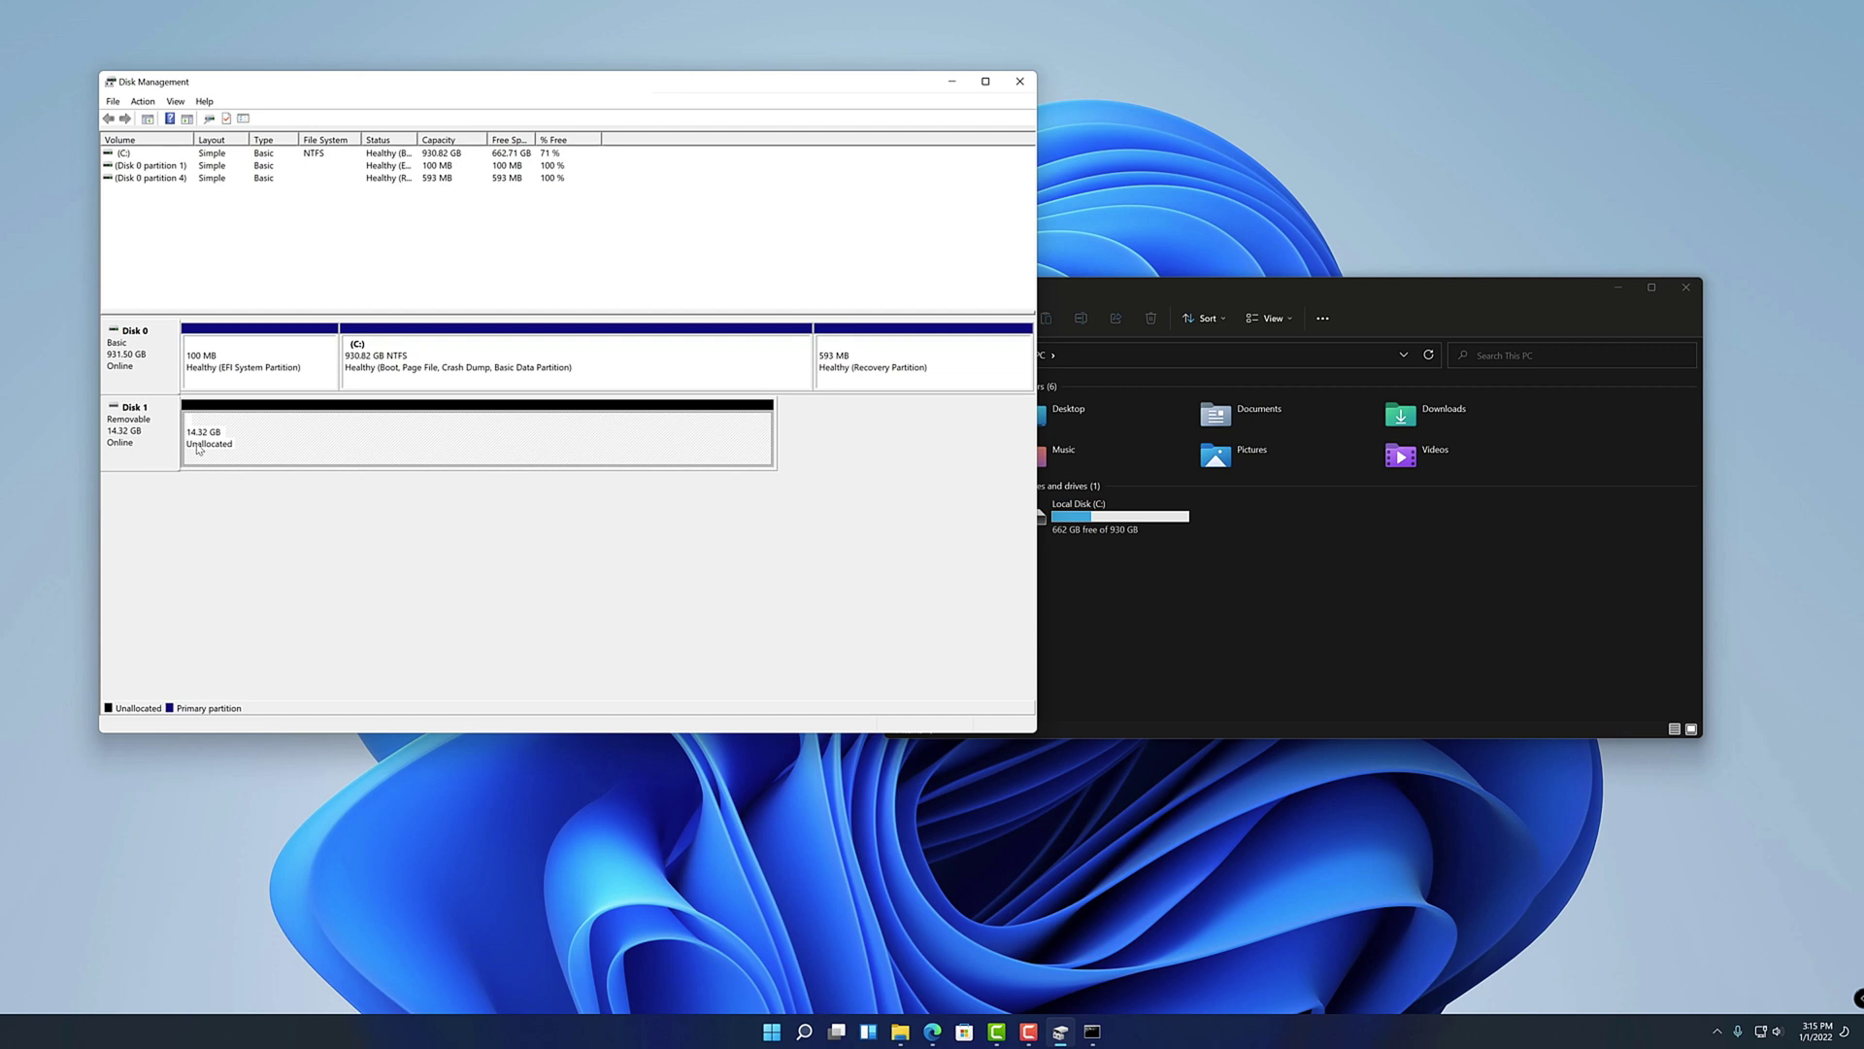
Step: Create a 14662 MB simple volume with letter D, FAT32 and label 'USB Drive'
right_click(311, 440)
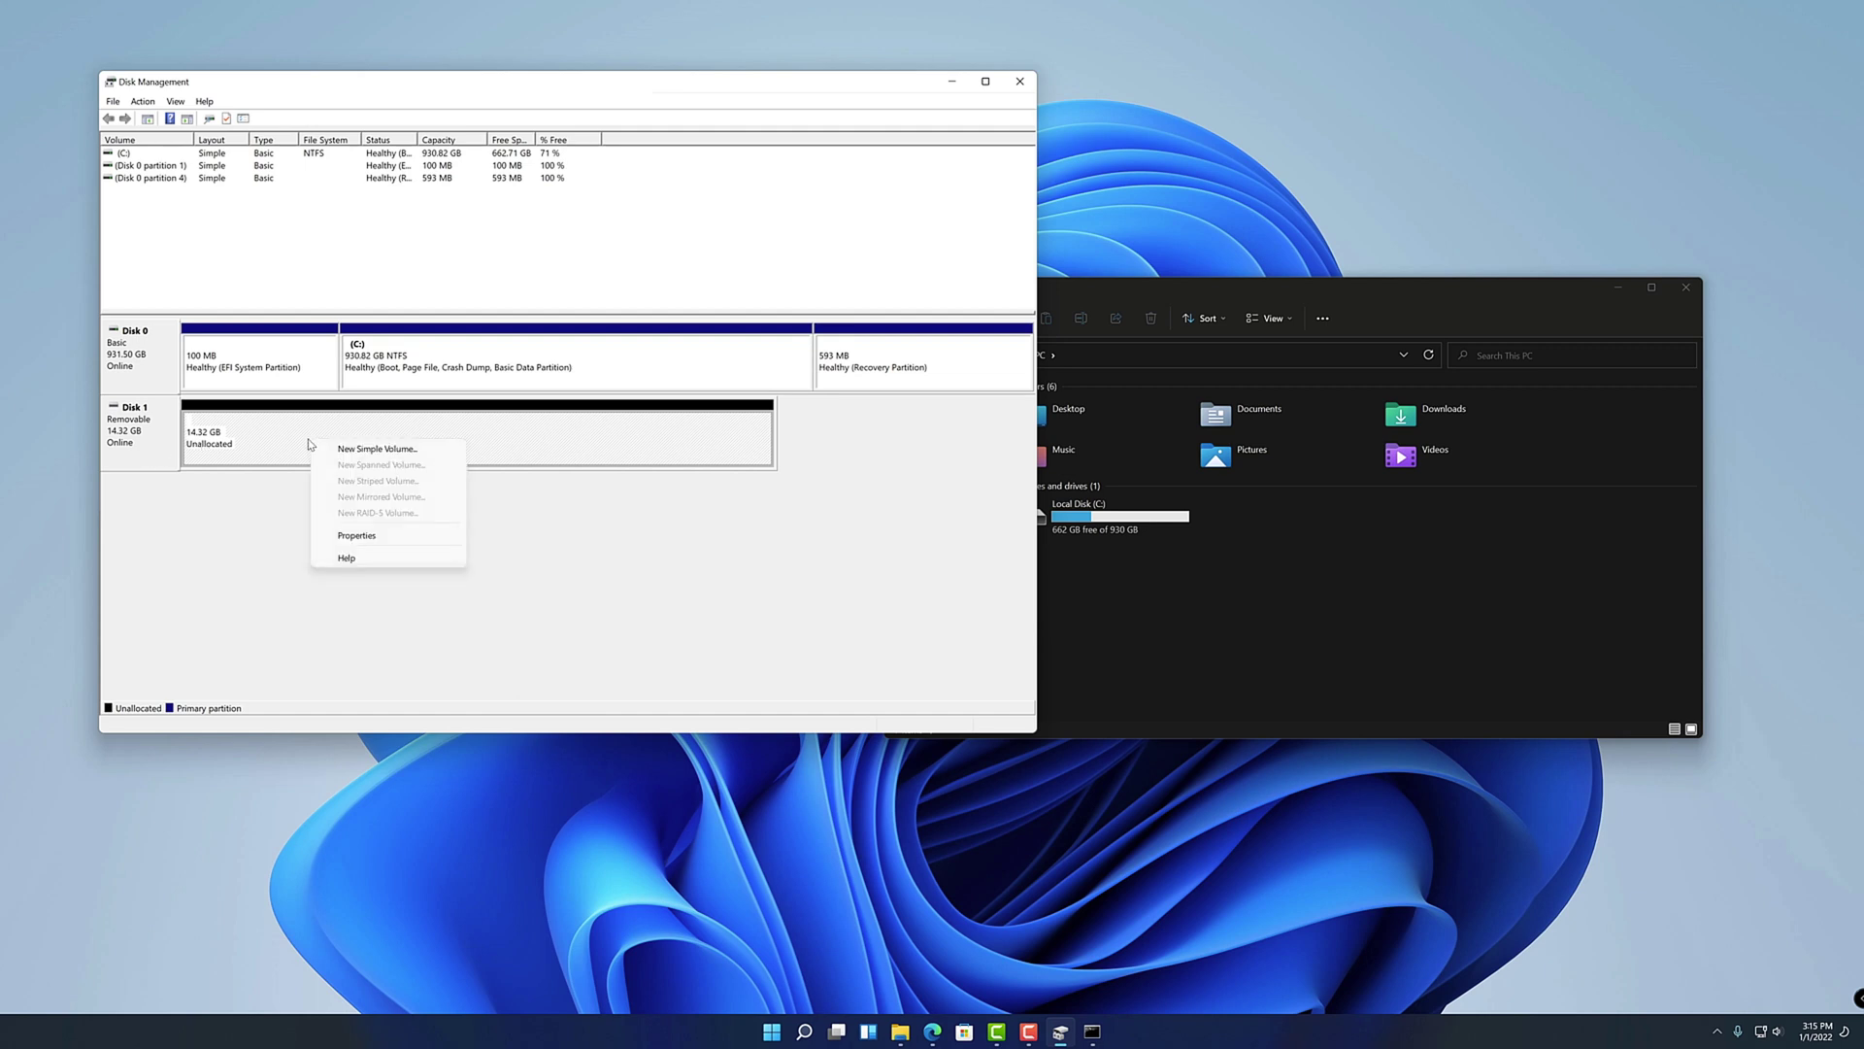
click(344, 450)
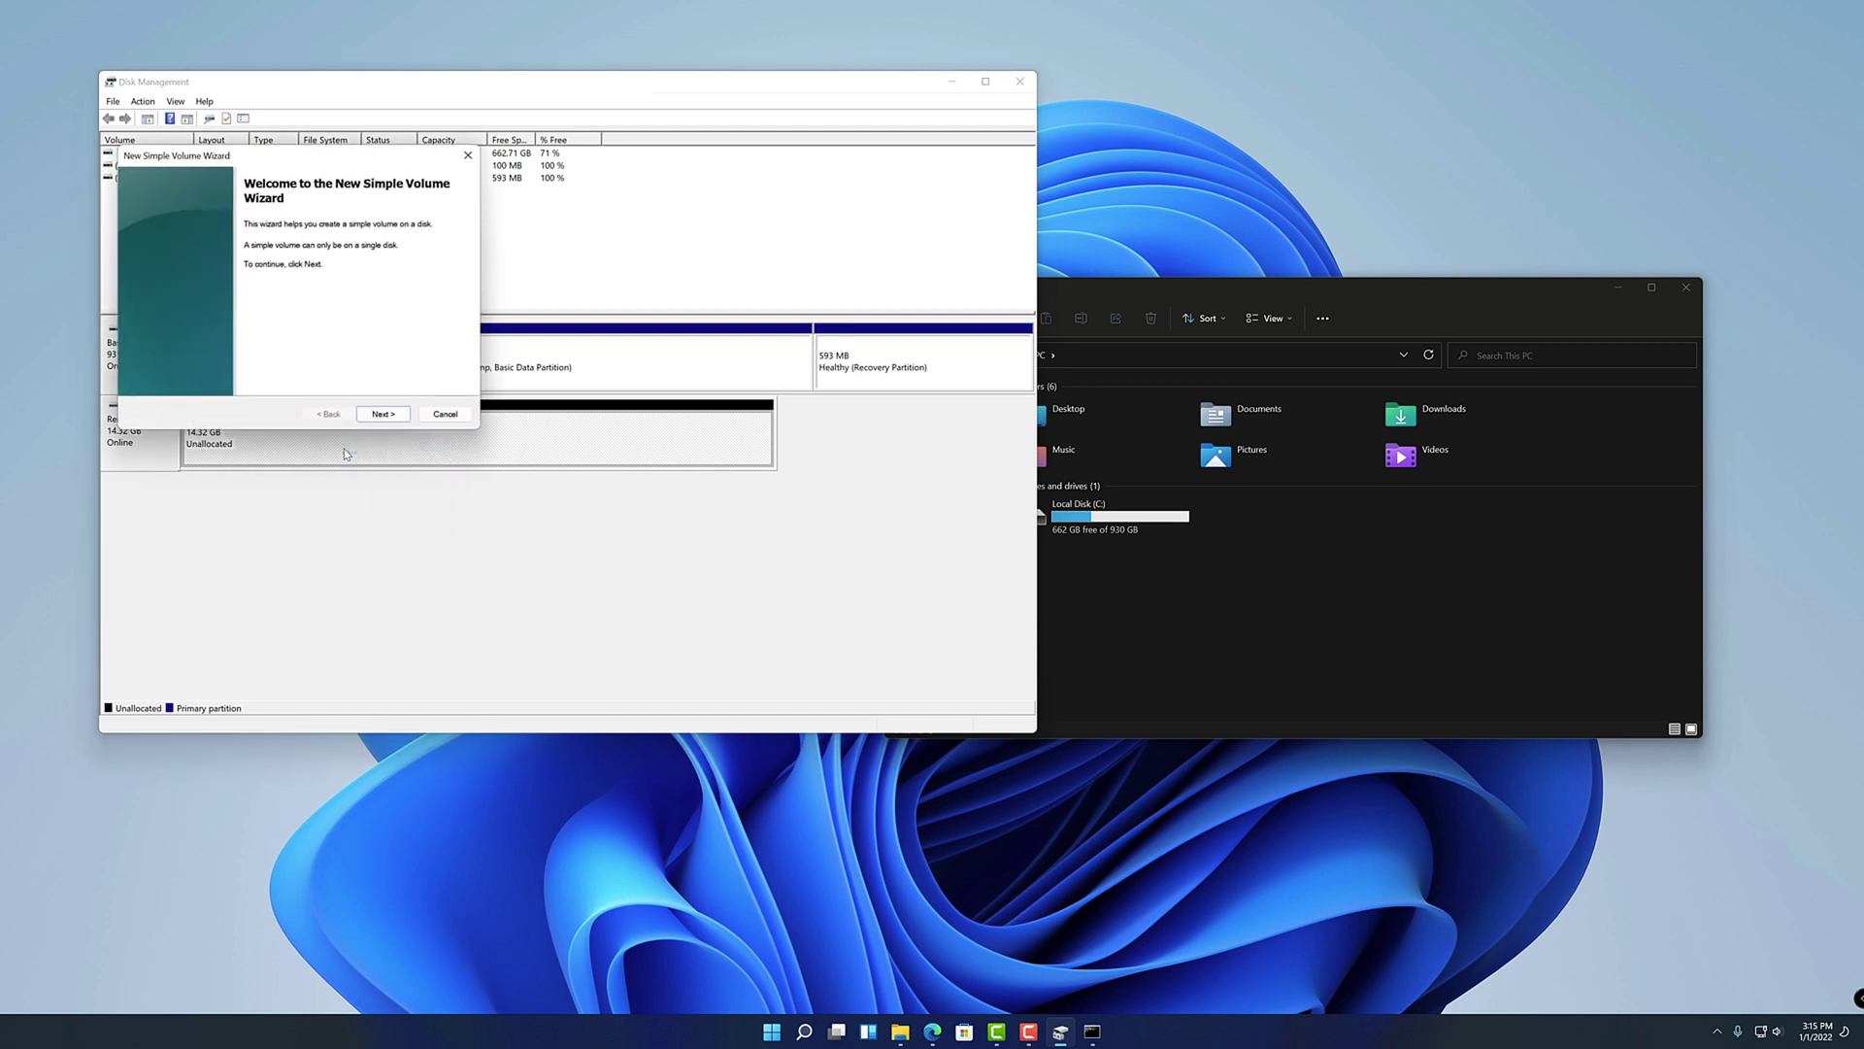
click(382, 414)
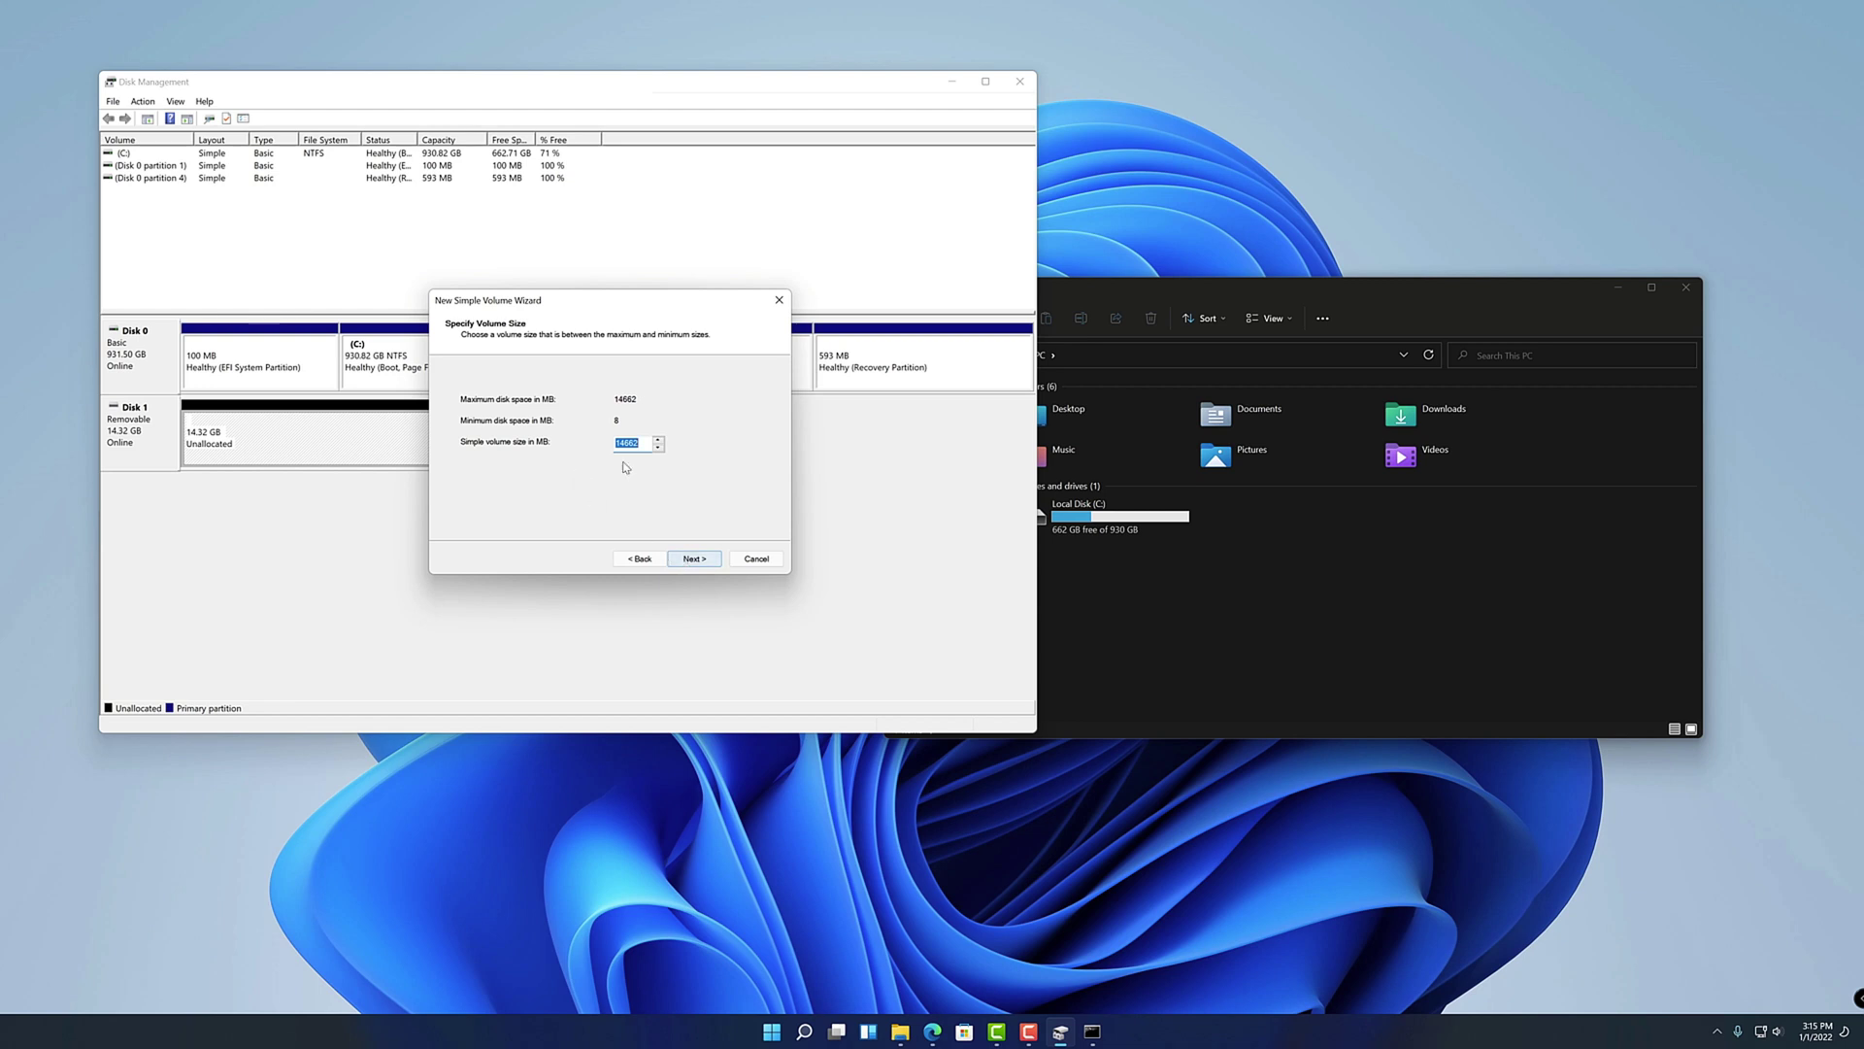
click(709, 568)
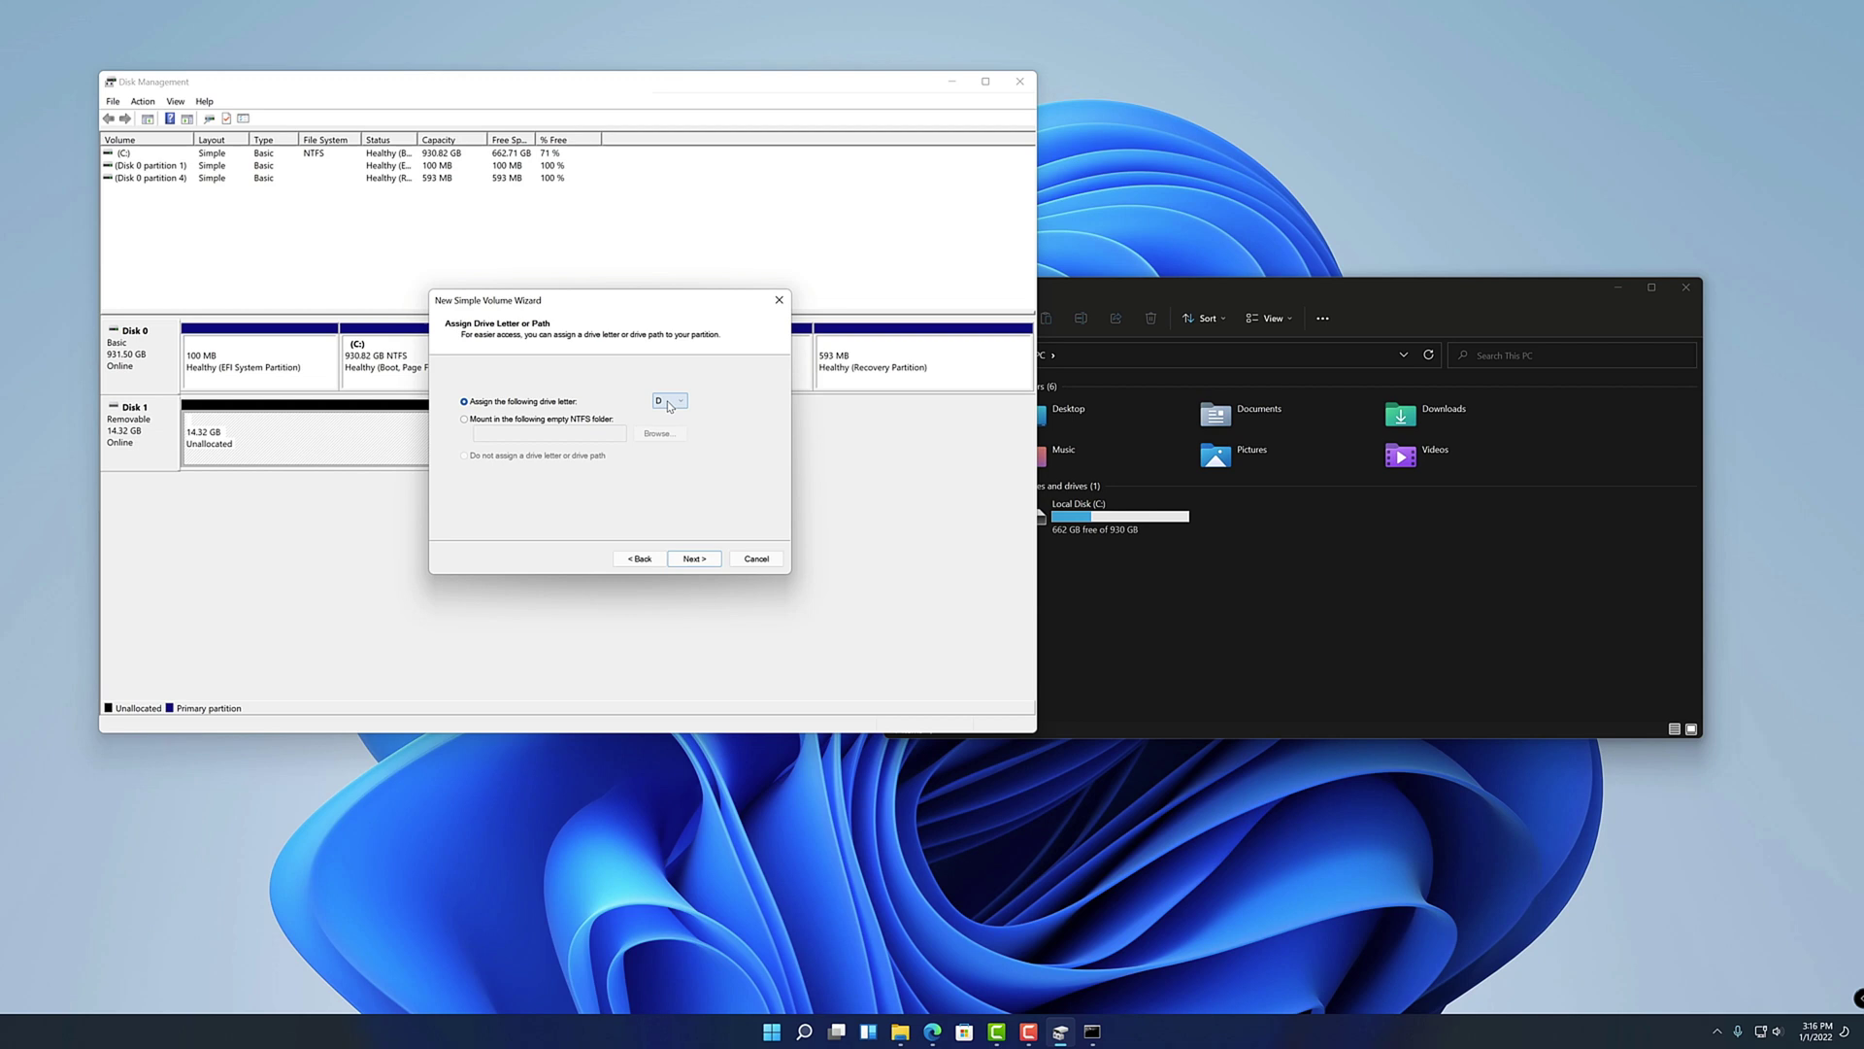
click(696, 564)
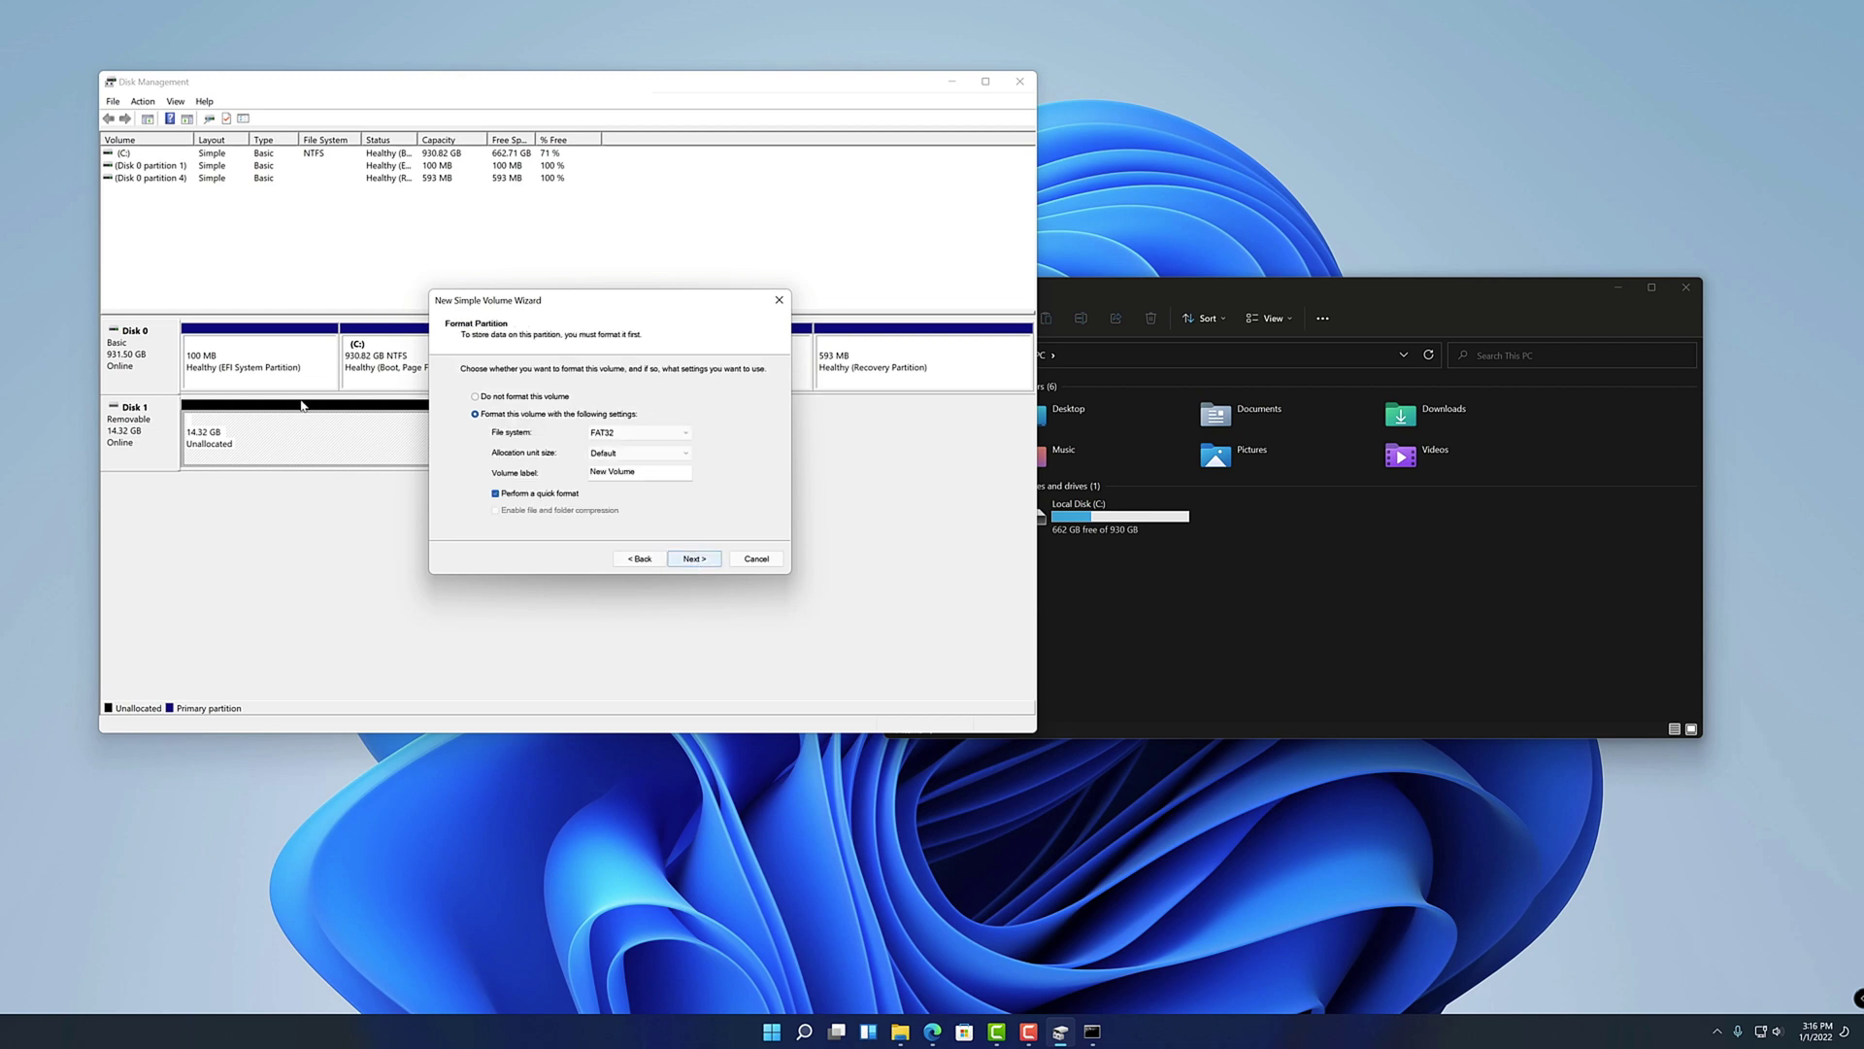
drag(591, 472, 643, 498)
text(USB Drive)
click(699, 559)
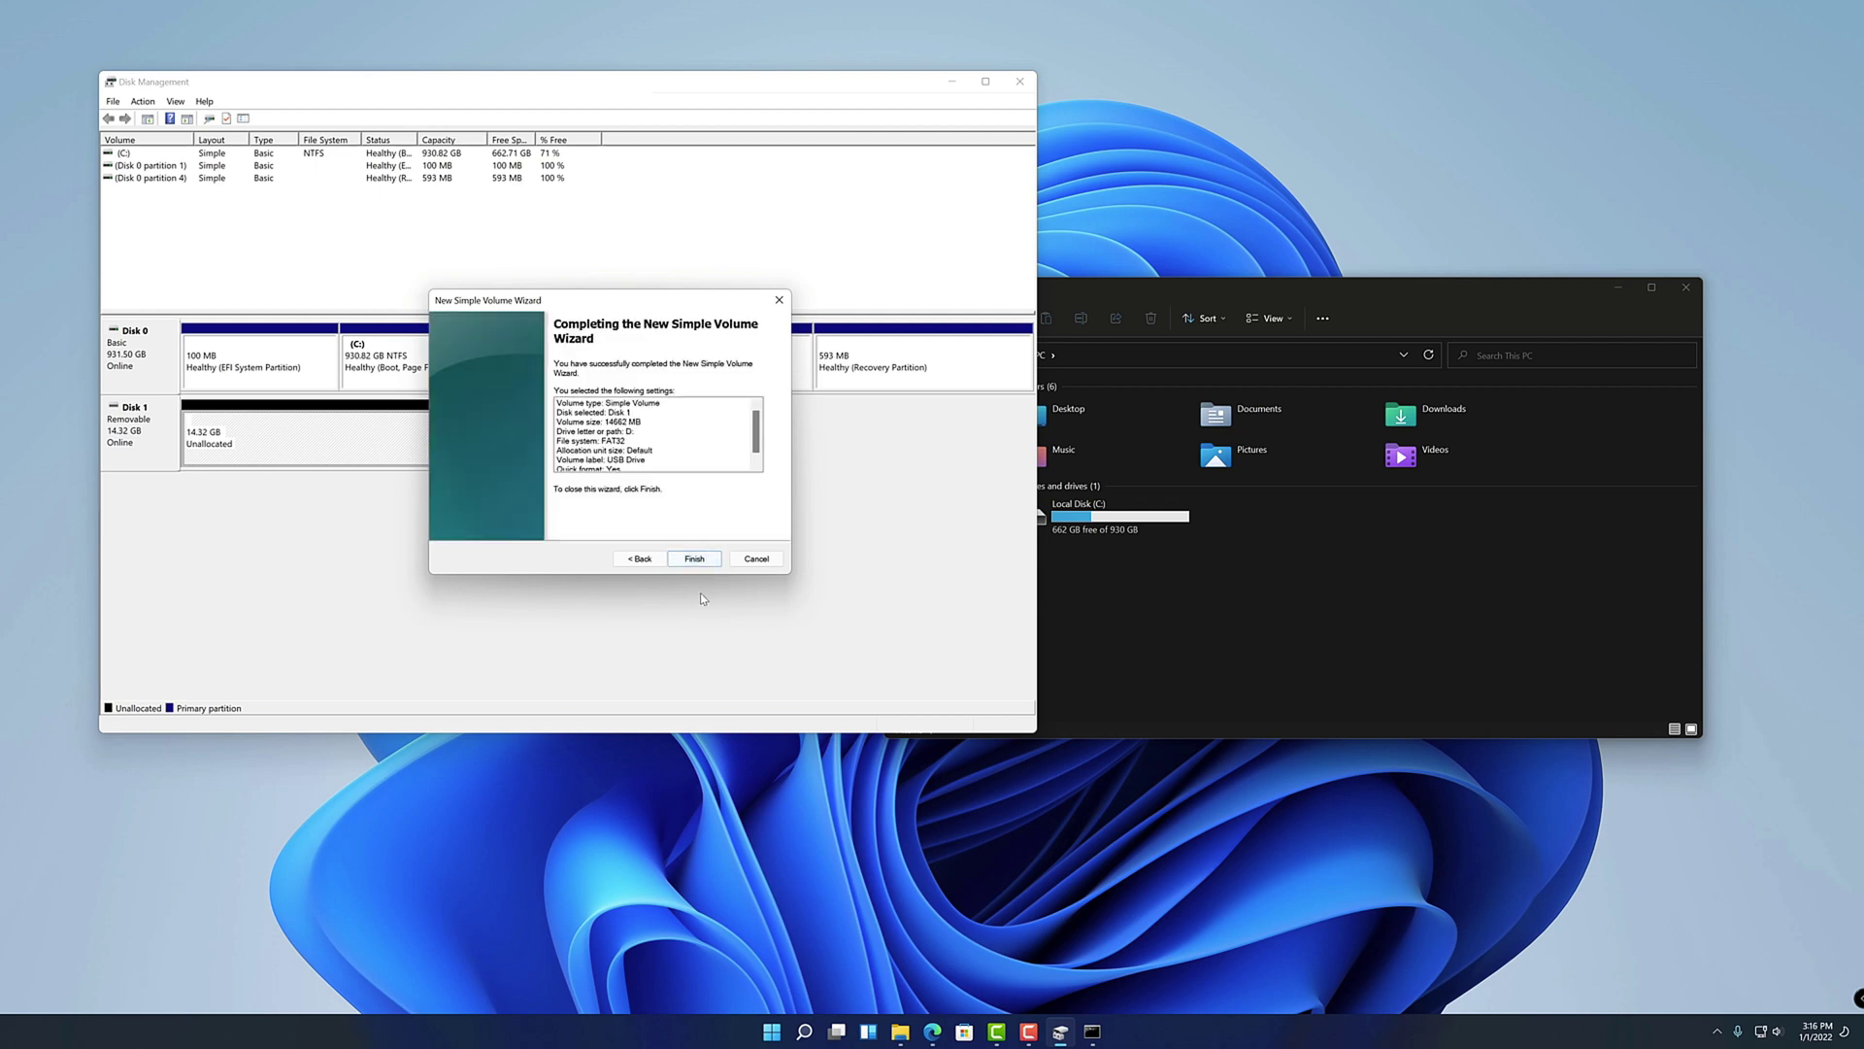
click(695, 559)
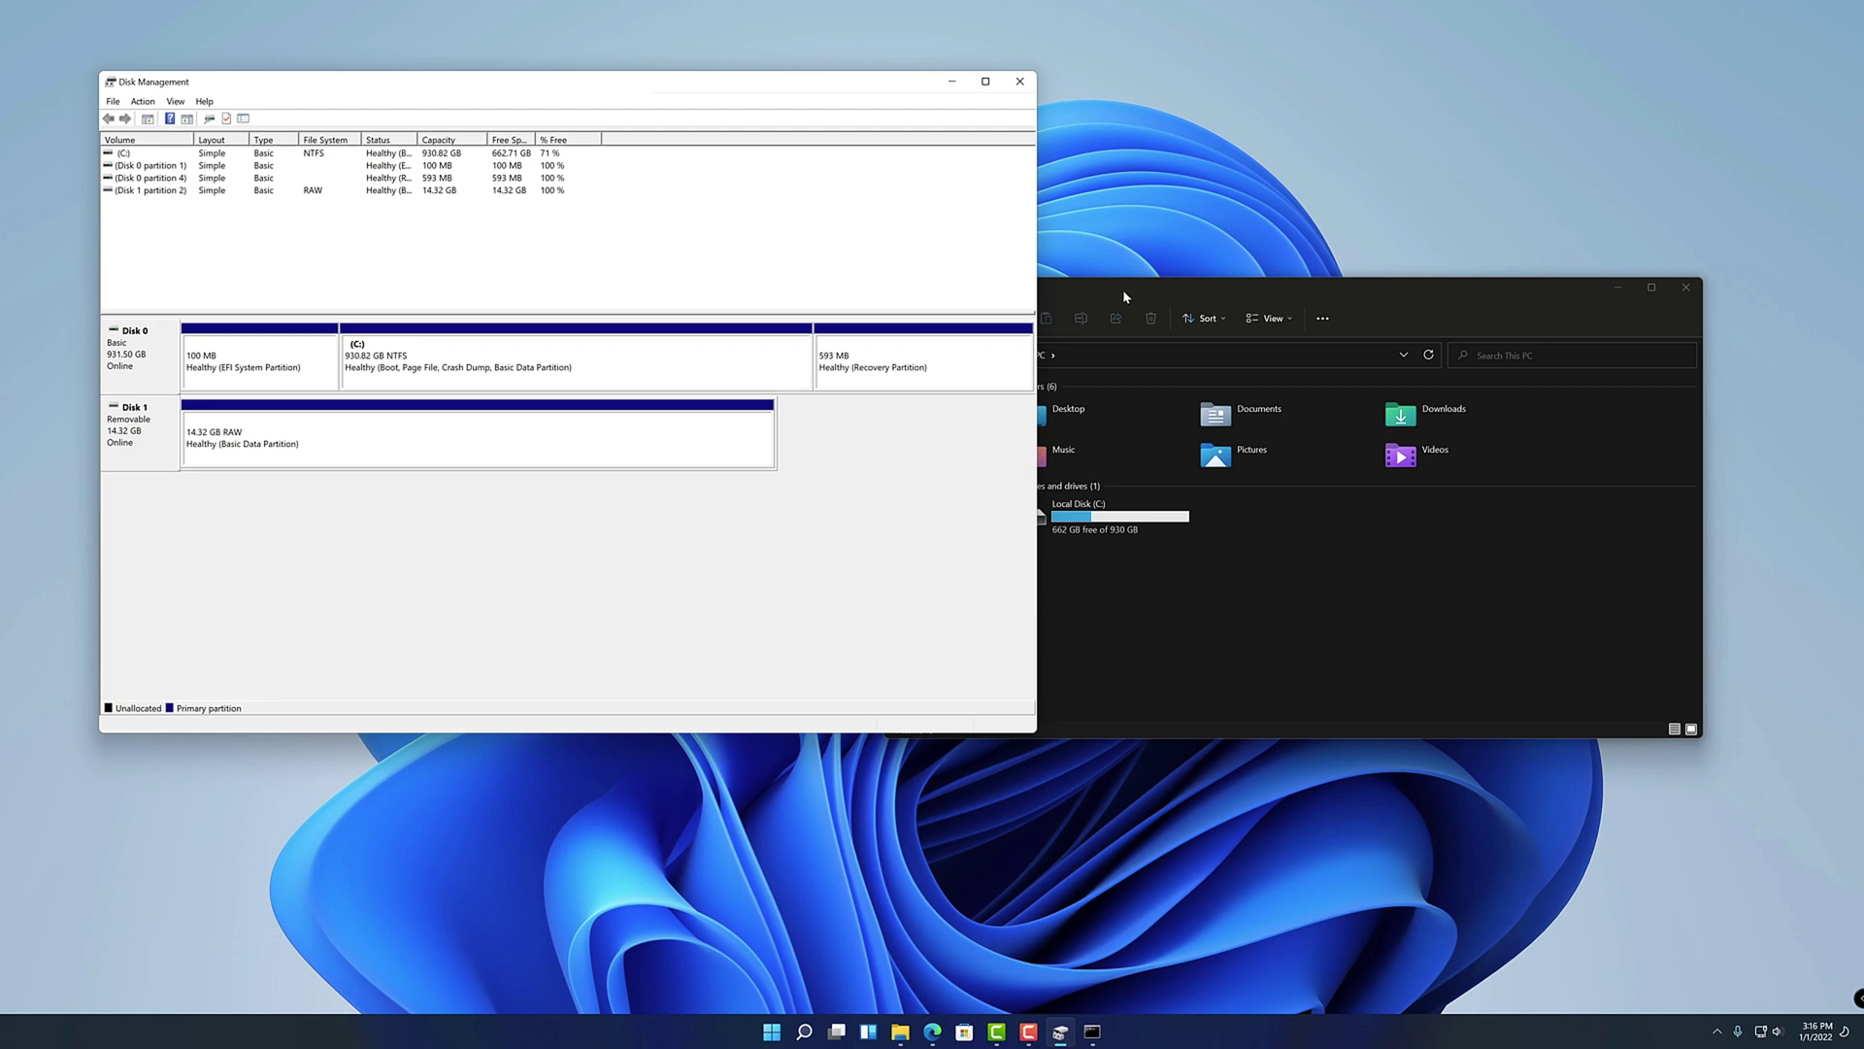
Step: Format Disk 1's RAW 14.32 GB partition as FAT32 with label 'USB Drive'
drag(1126, 290, 1283, 299)
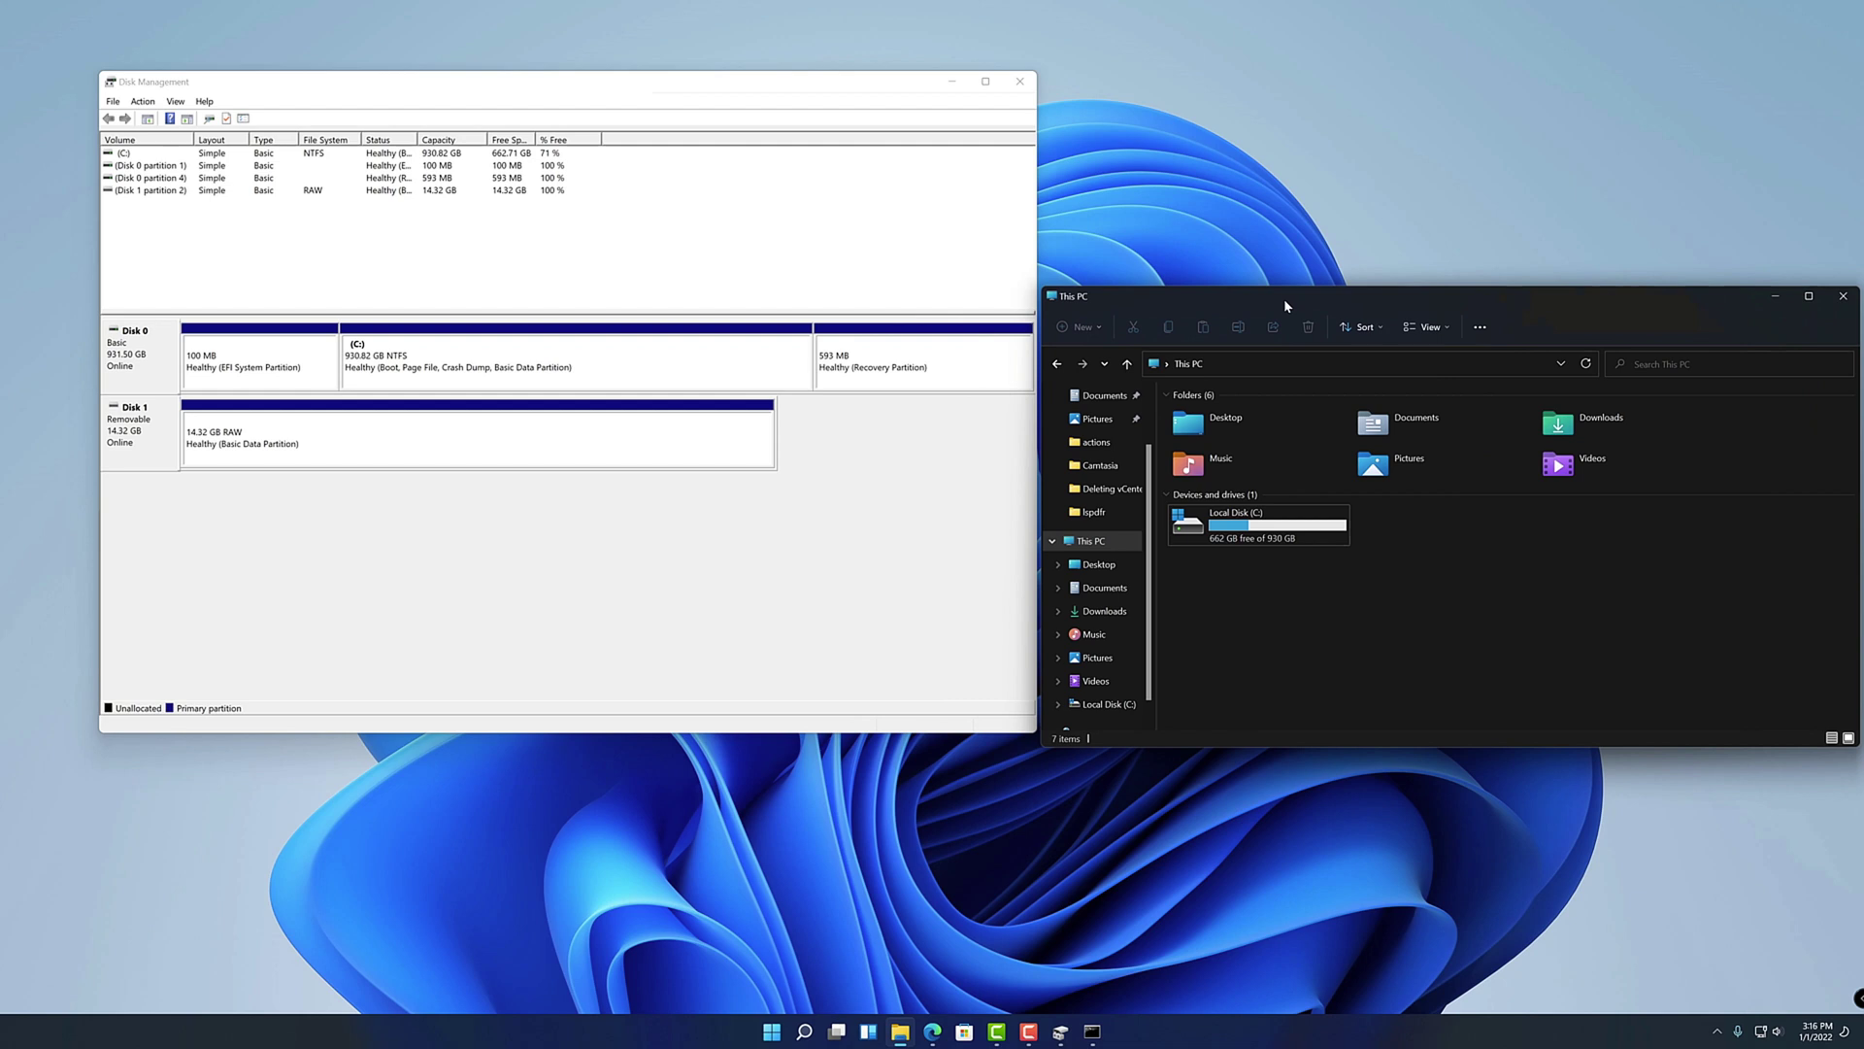
click(573, 667)
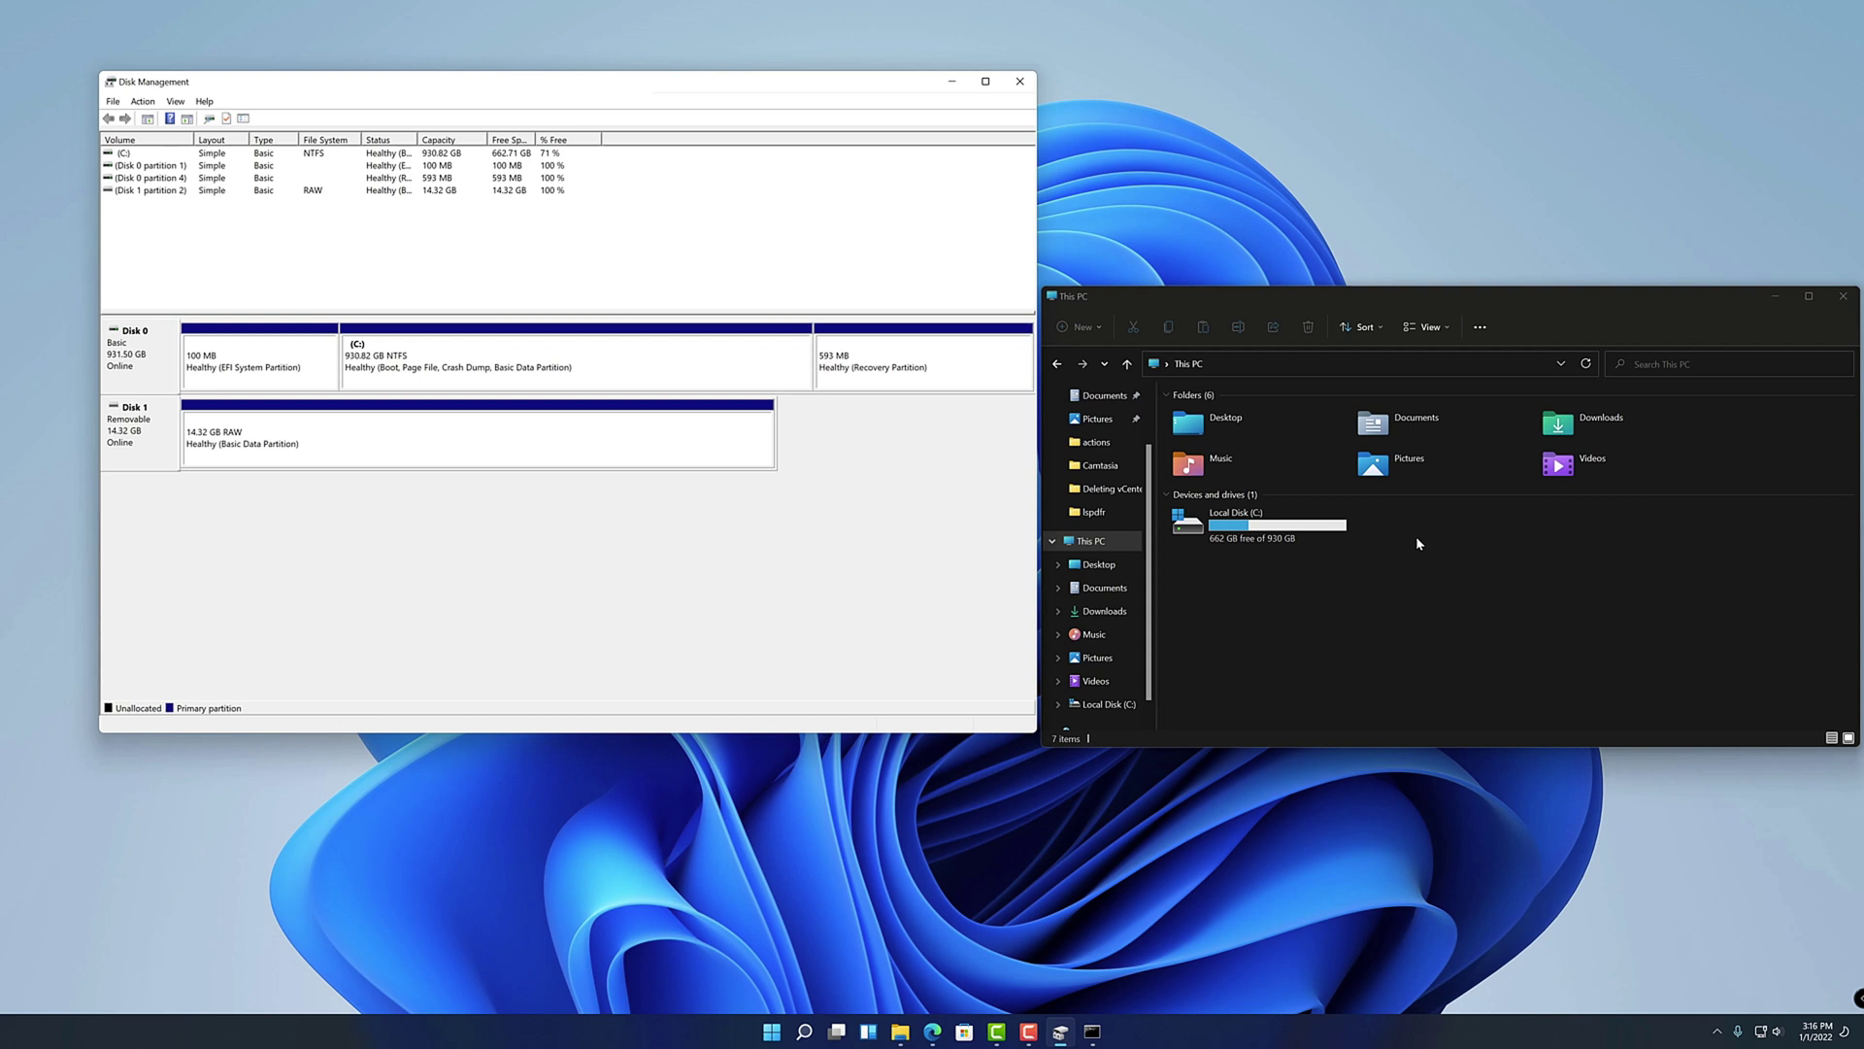
right_click(552, 431)
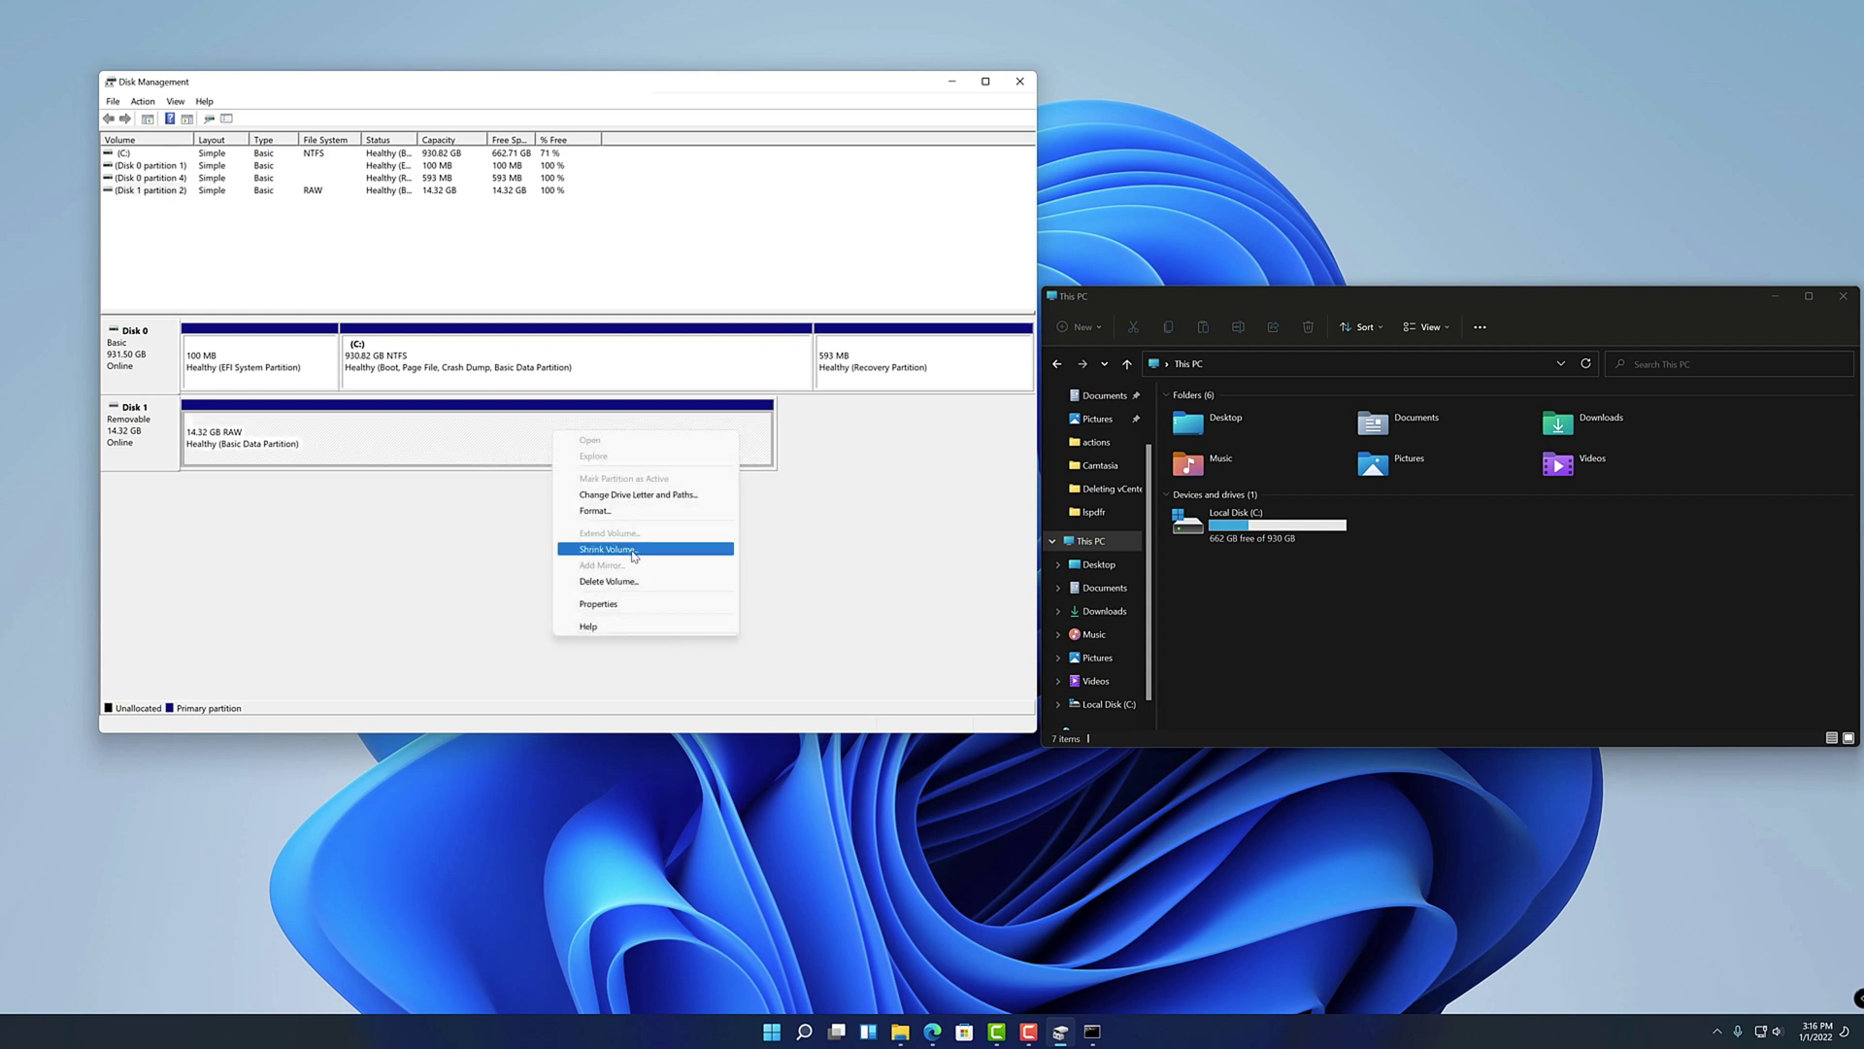
click(607, 511)
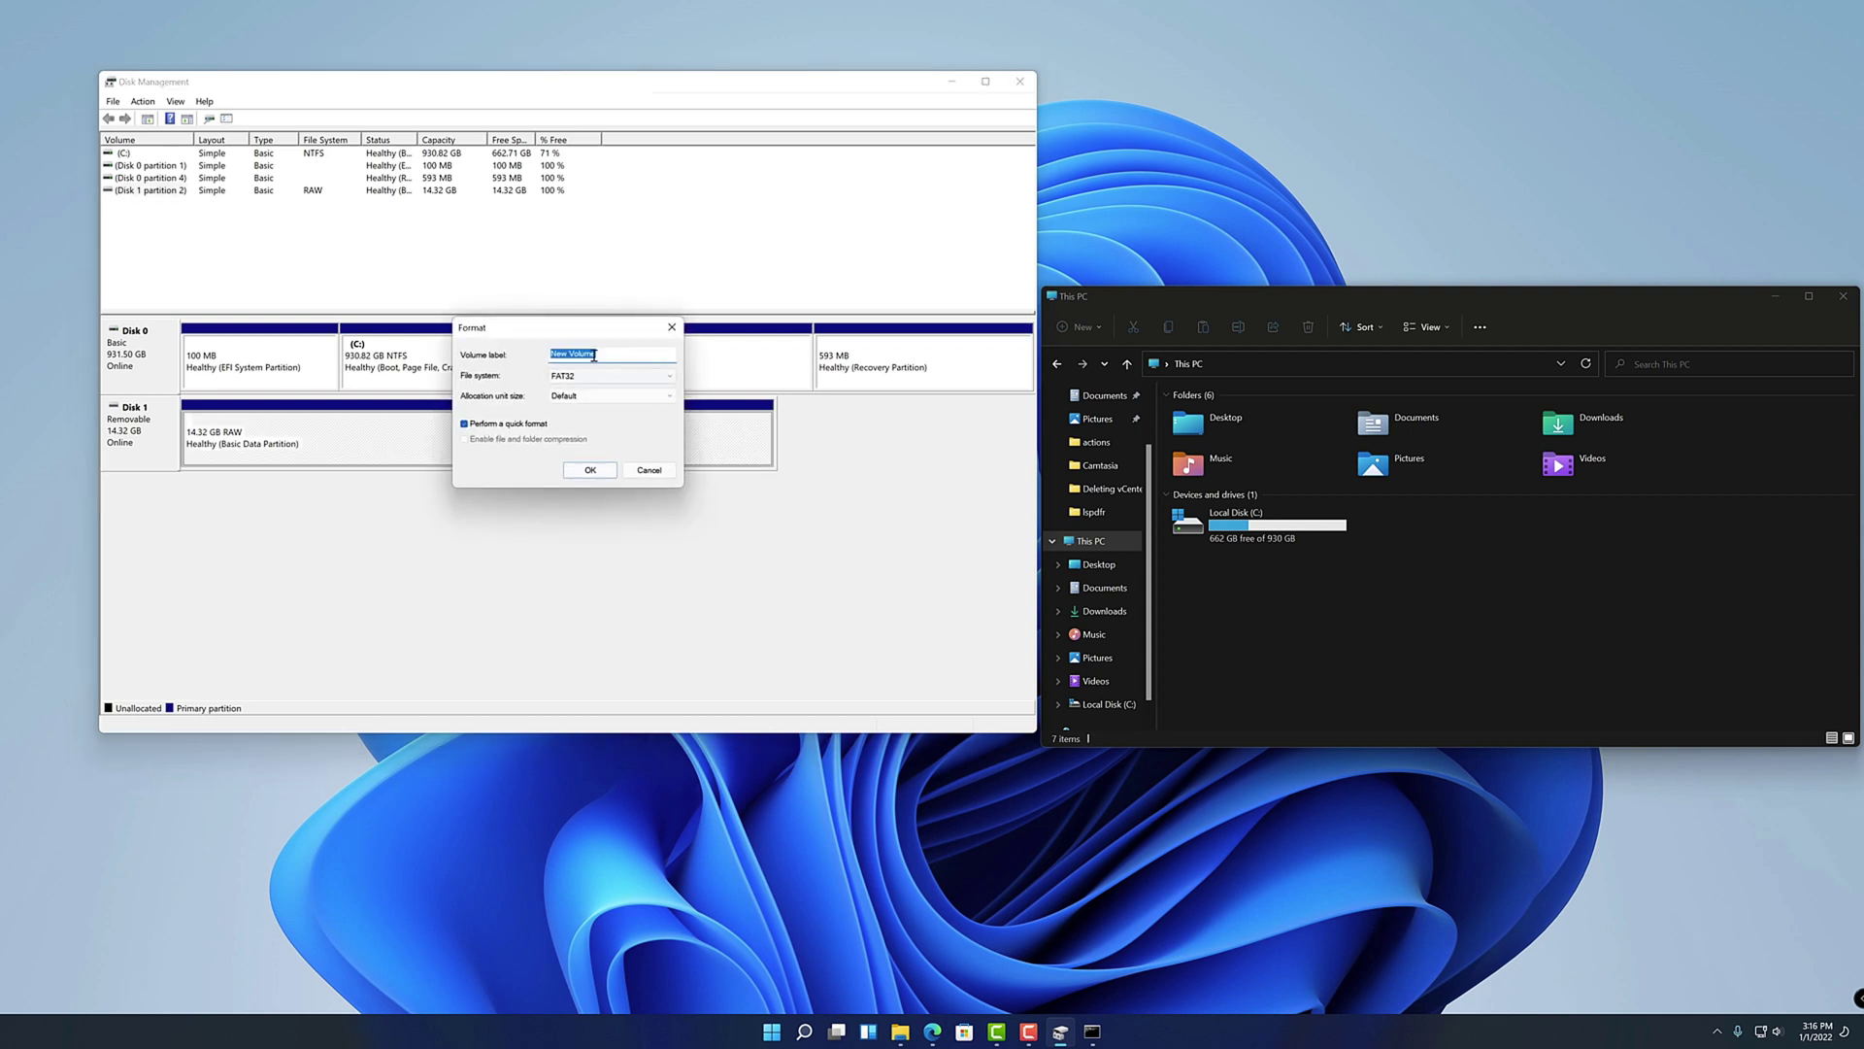
click(602, 353)
key(ctrl+a)
text(USB Drive)
click(590, 470)
click(982, 653)
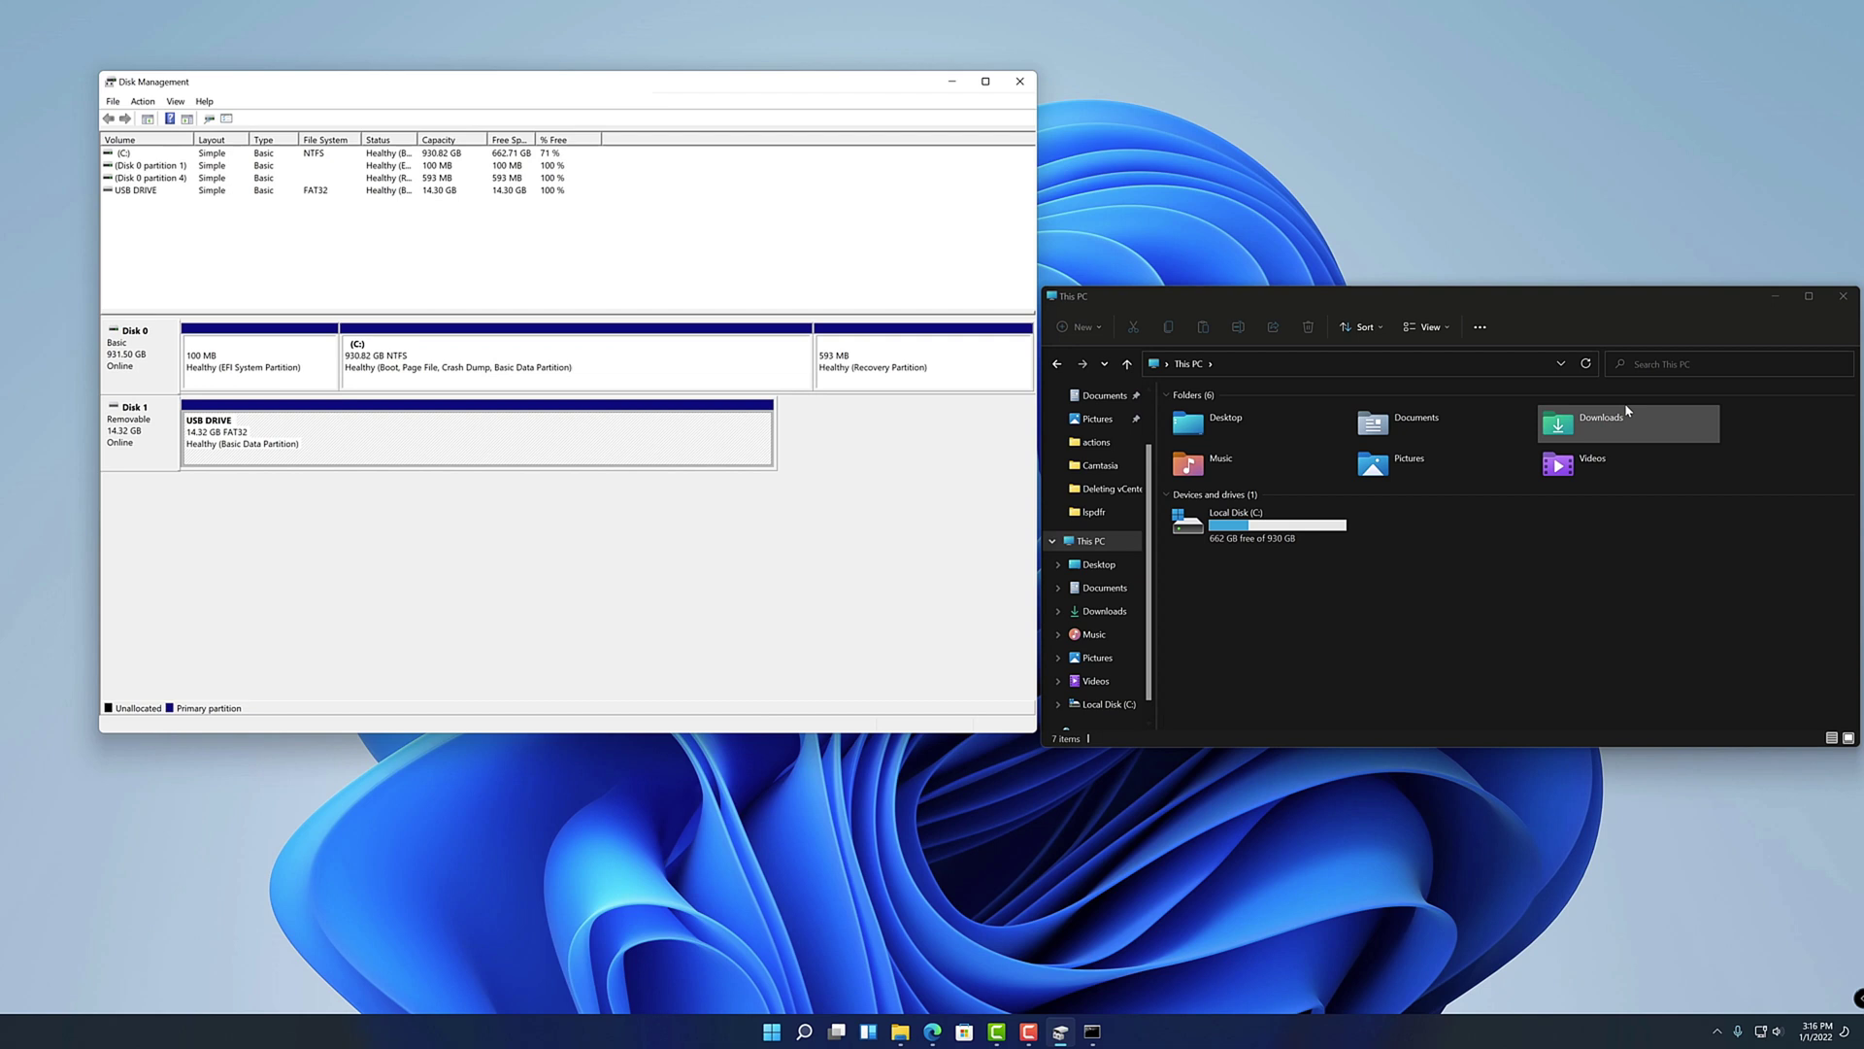
Step: Add drive letter D to the USB DRIVE volume and close the Explorer window that opens
click(1503, 521)
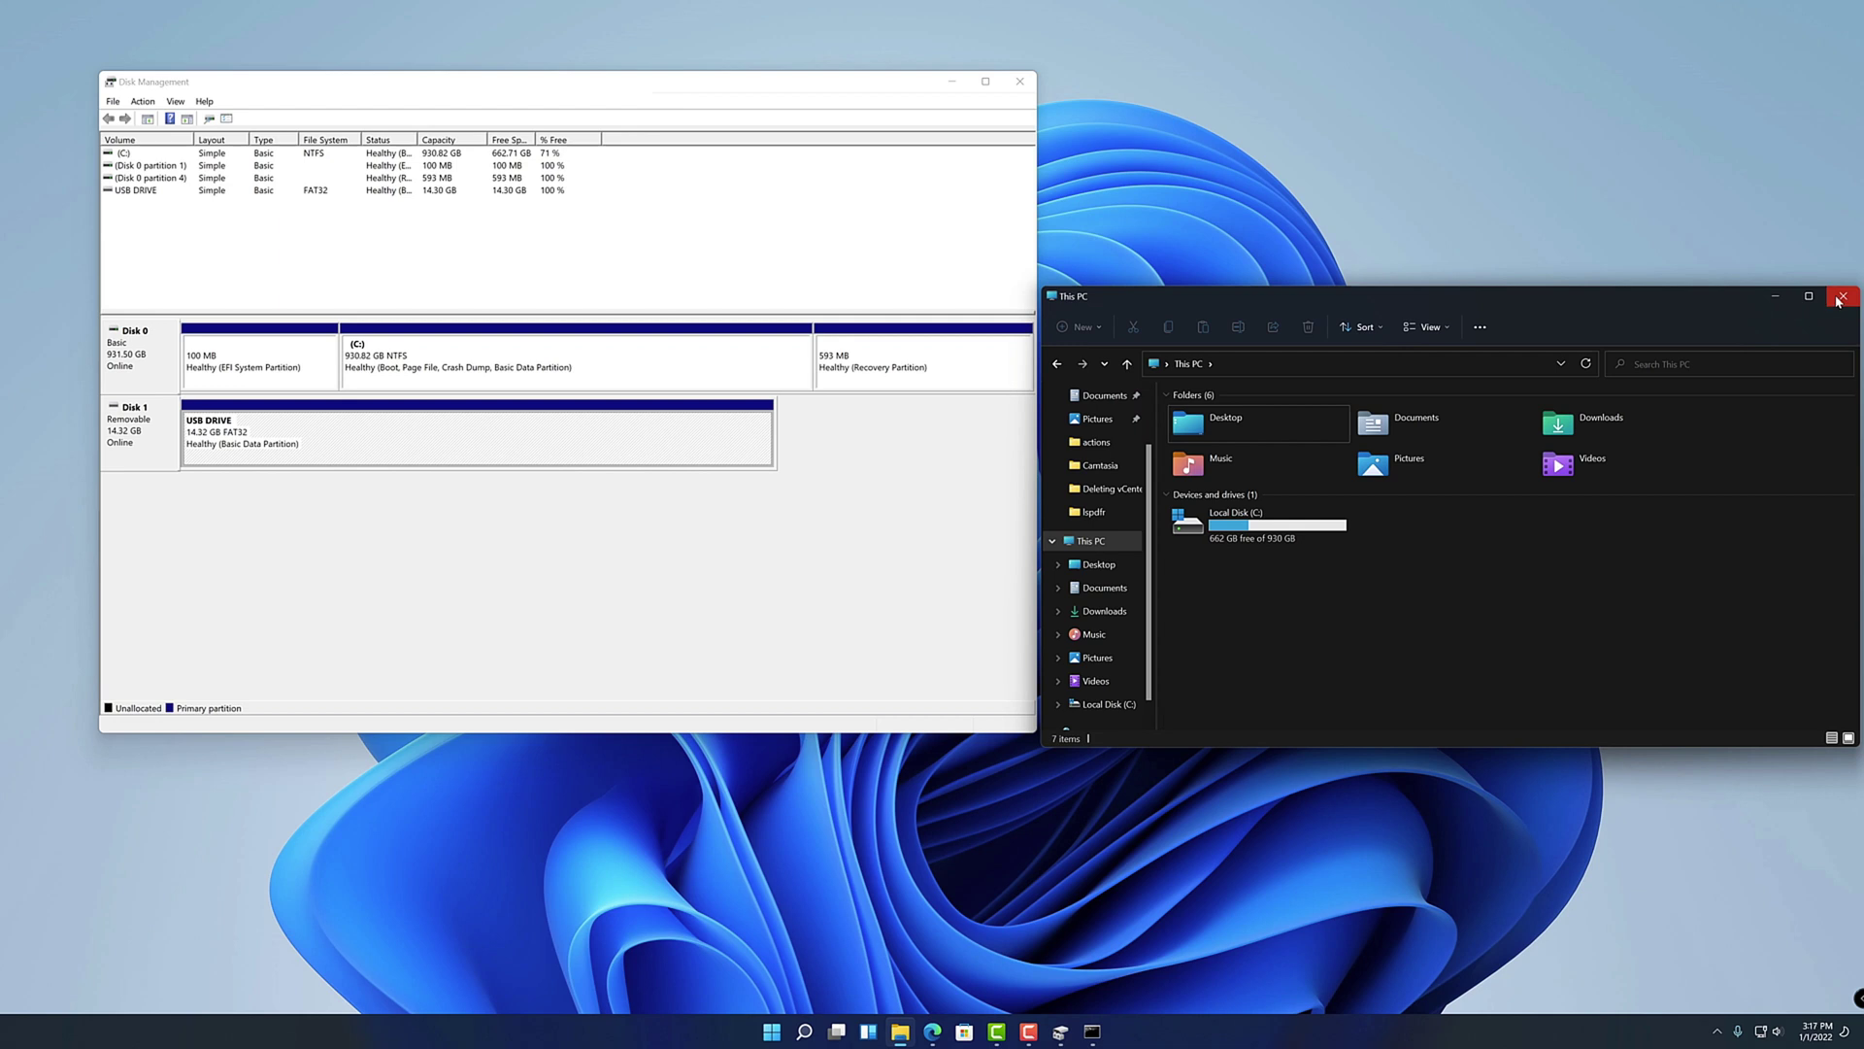
right_click(457, 442)
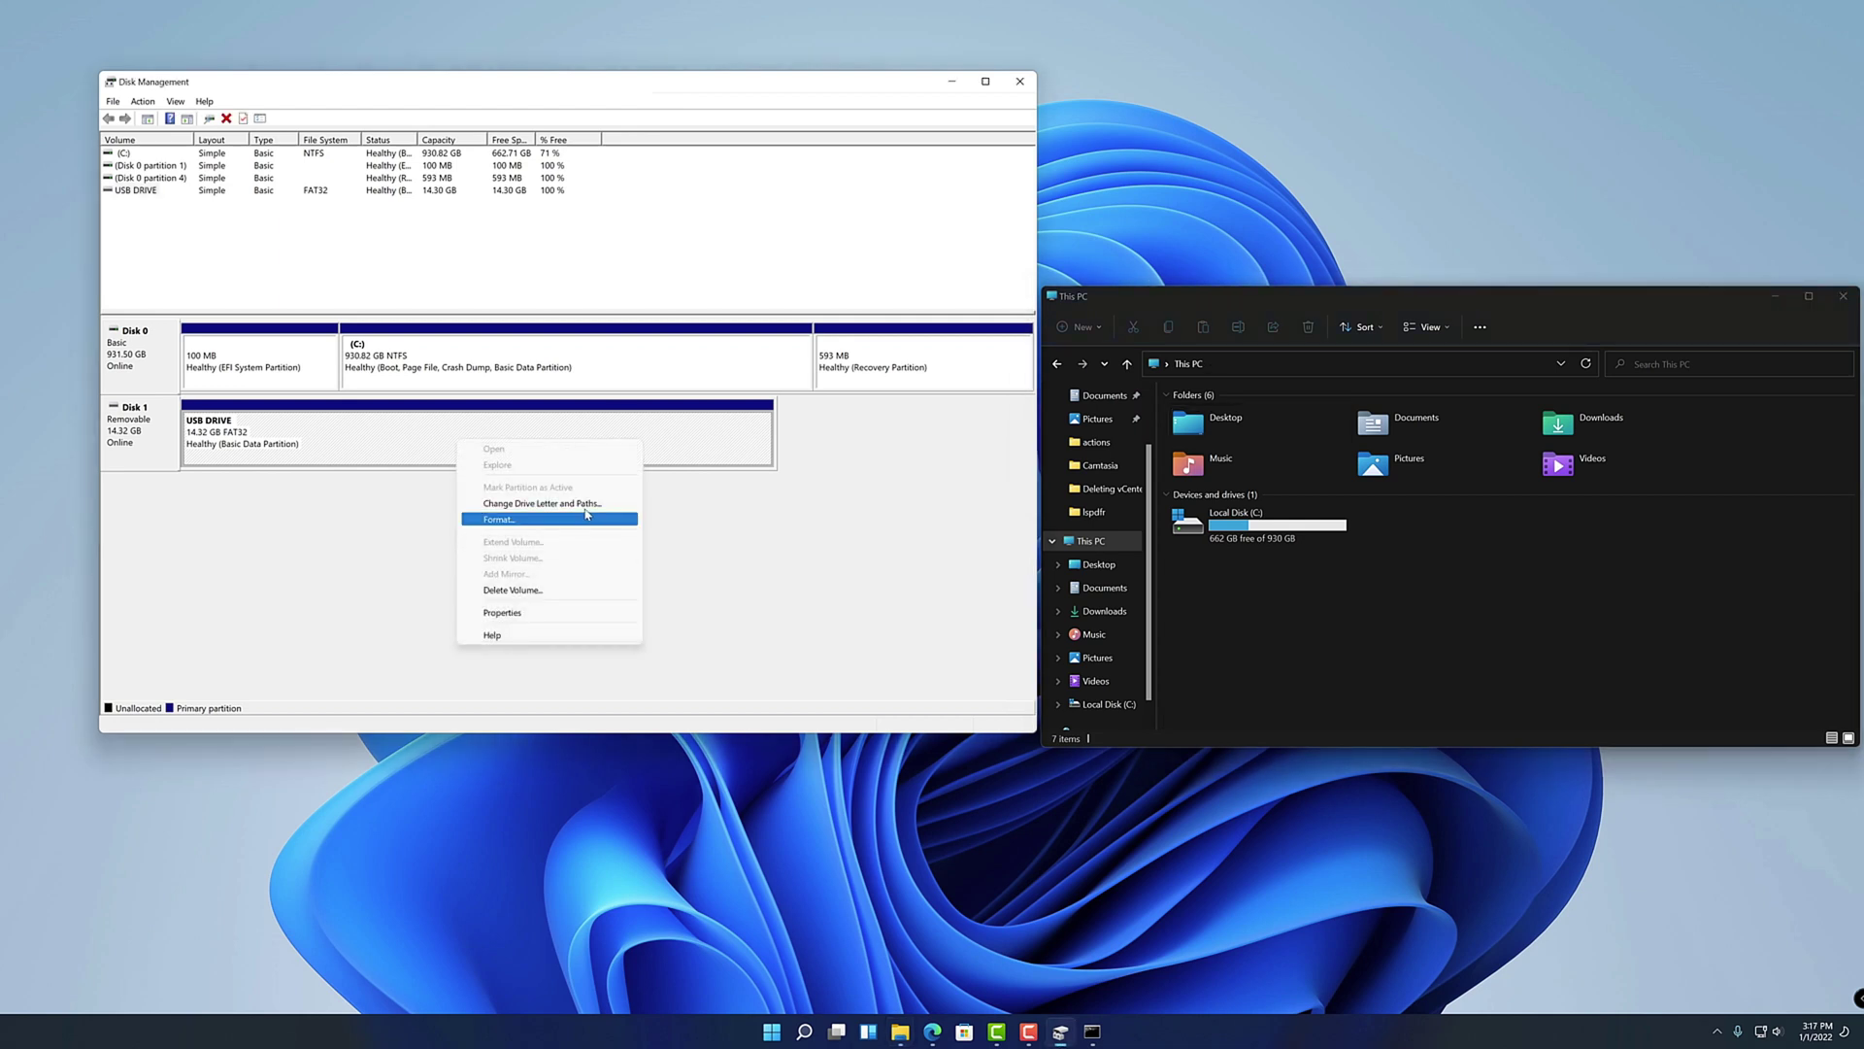
click(542, 503)
click(464, 449)
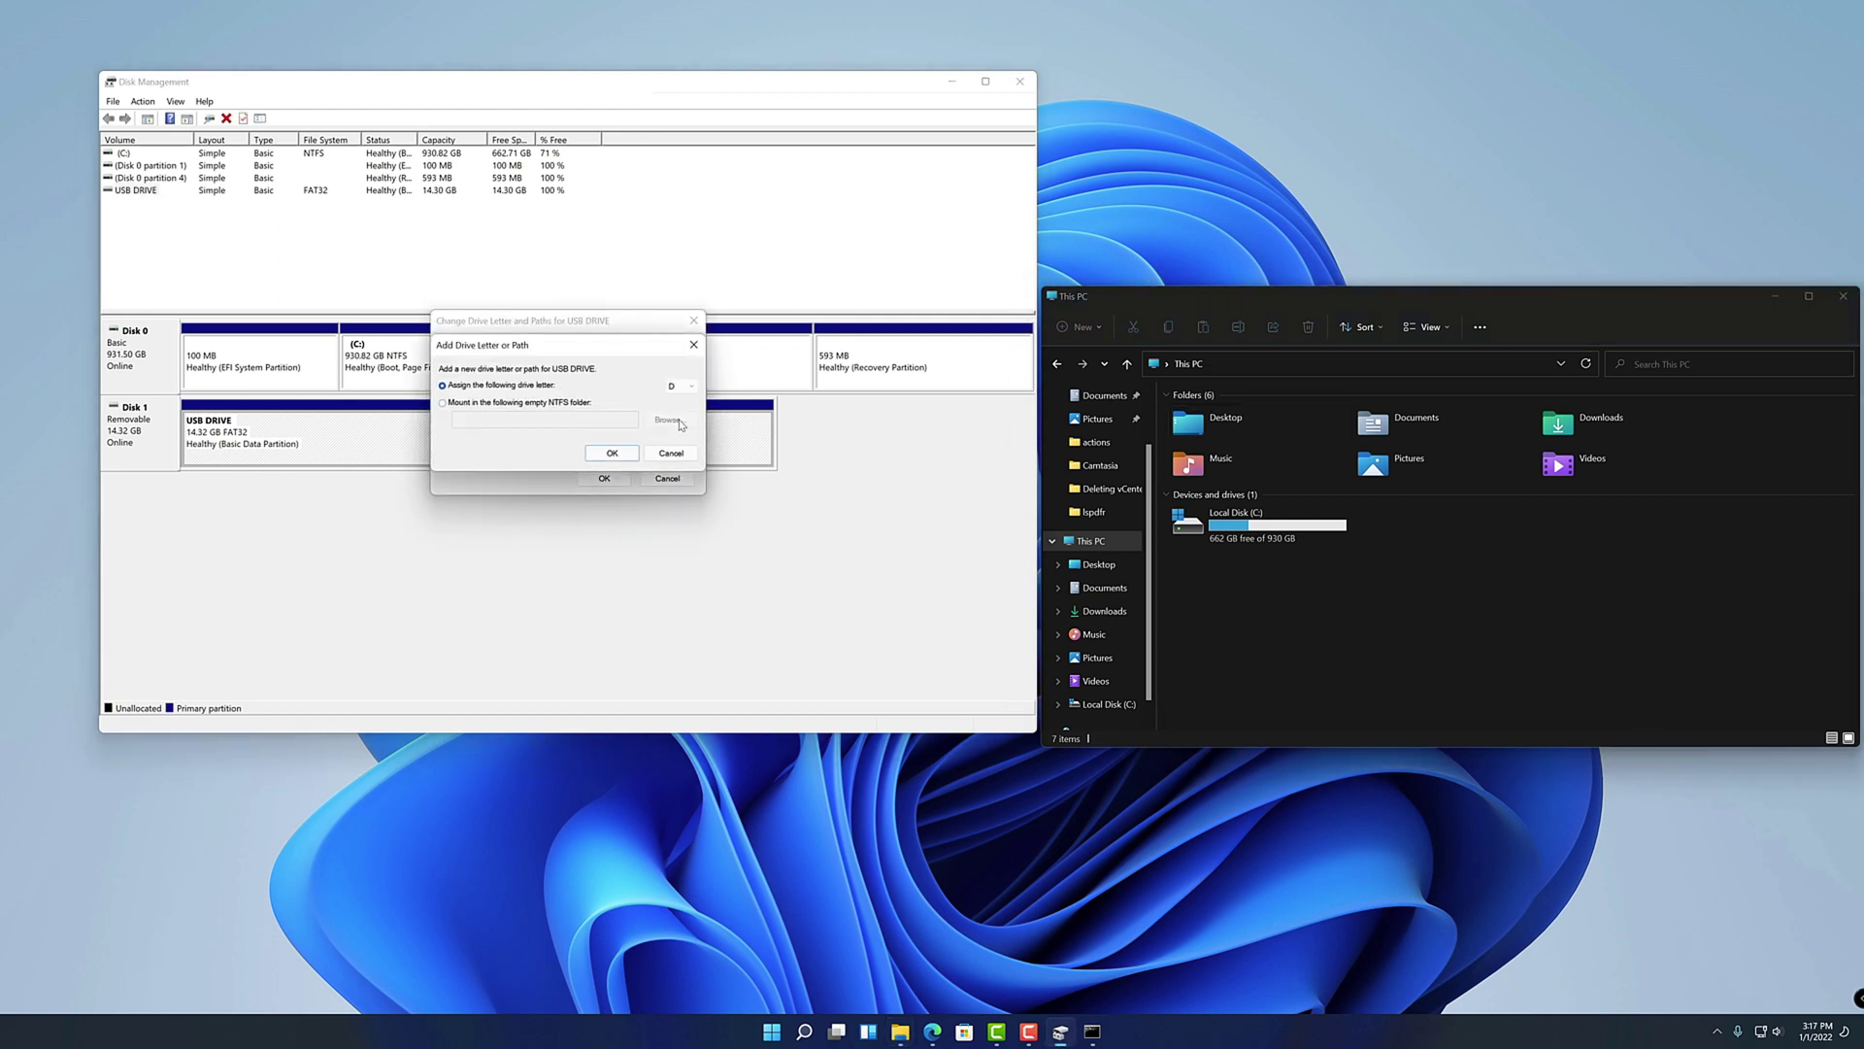
click(612, 453)
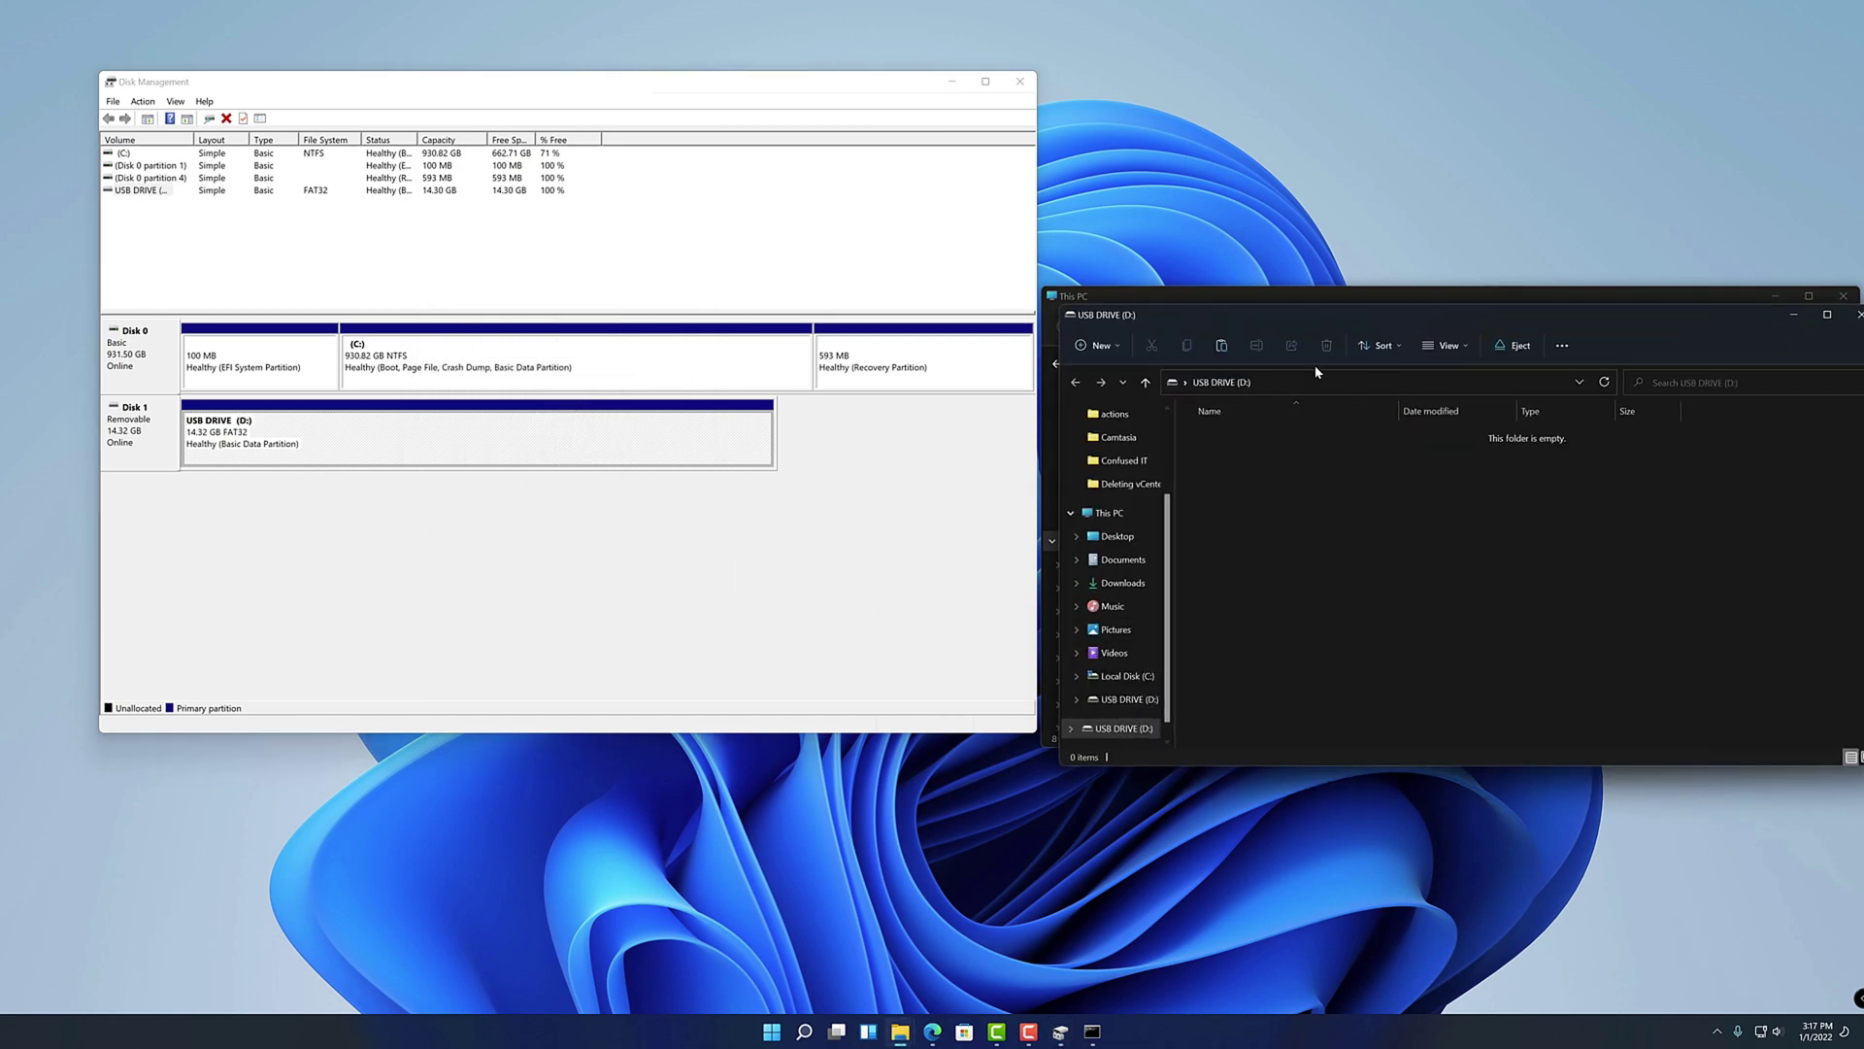
drag(1354, 320, 495, 500)
click(1003, 496)
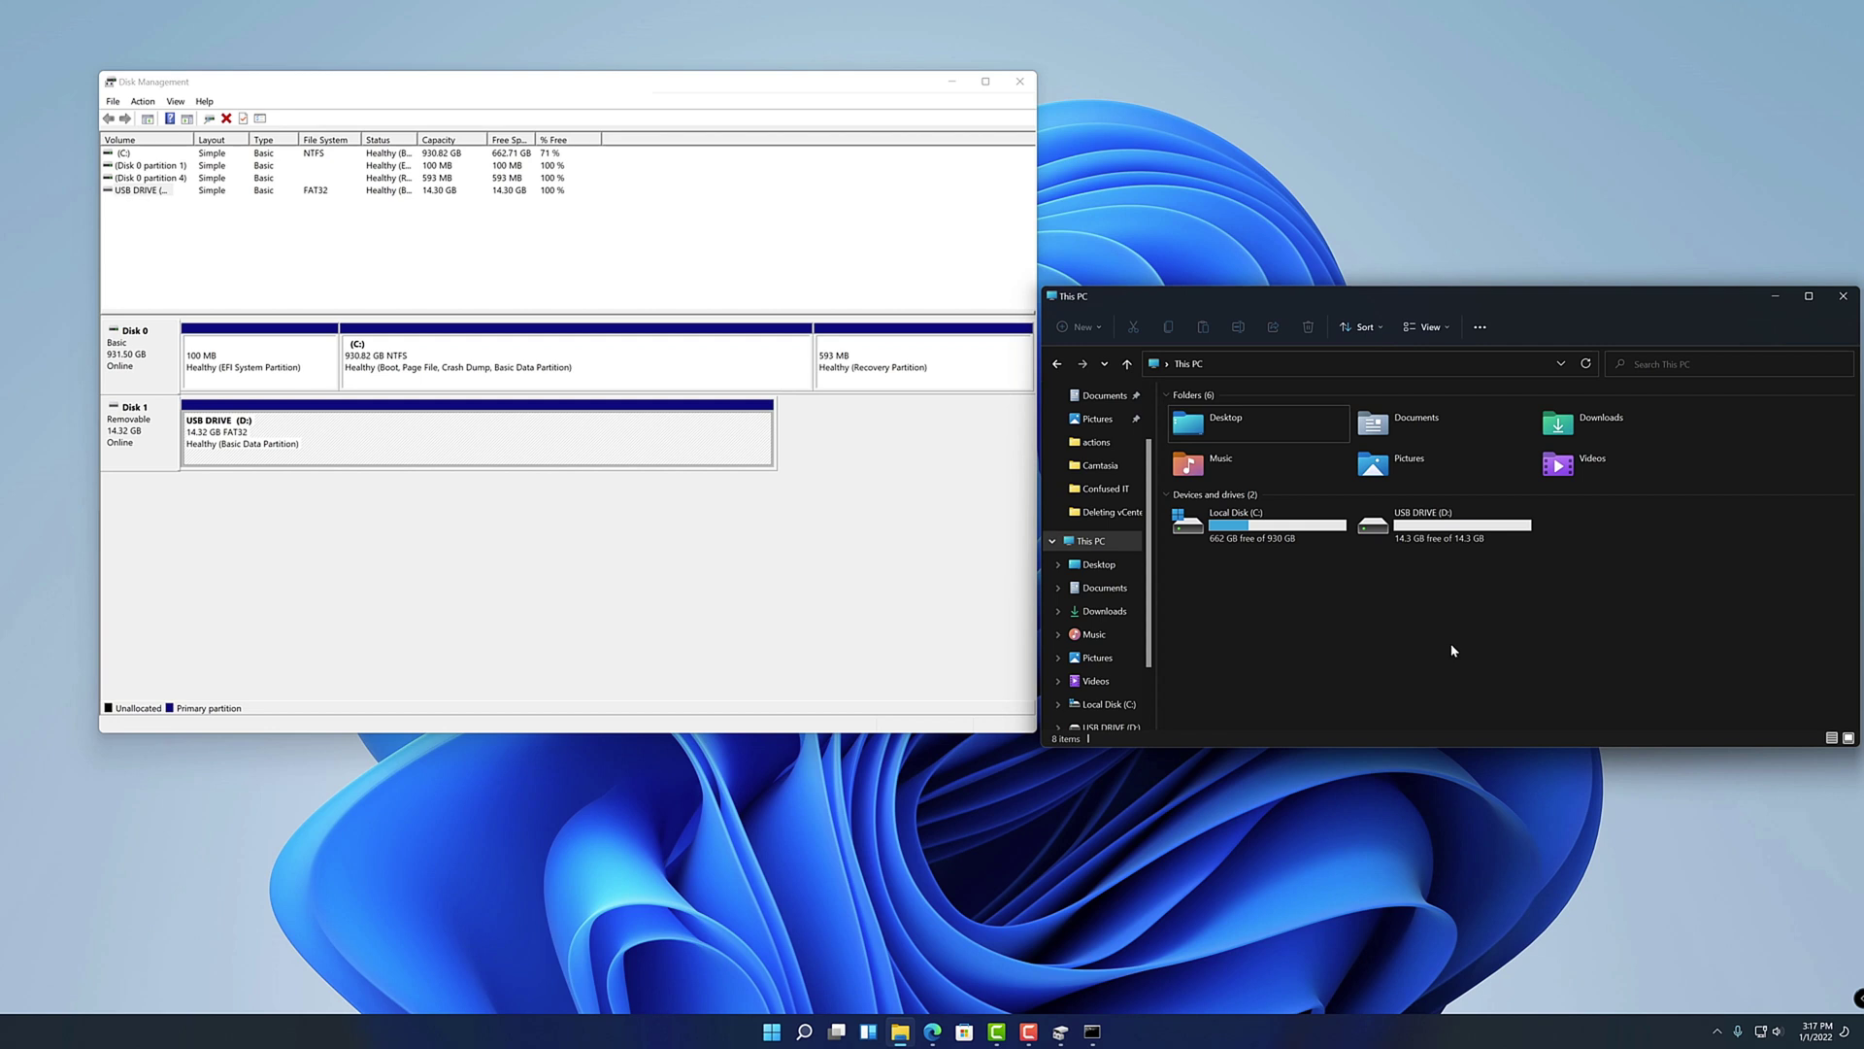
Step: Open USB DRIVE (D:) in This PC and confirm it shows 0 items
double_click(1449, 535)
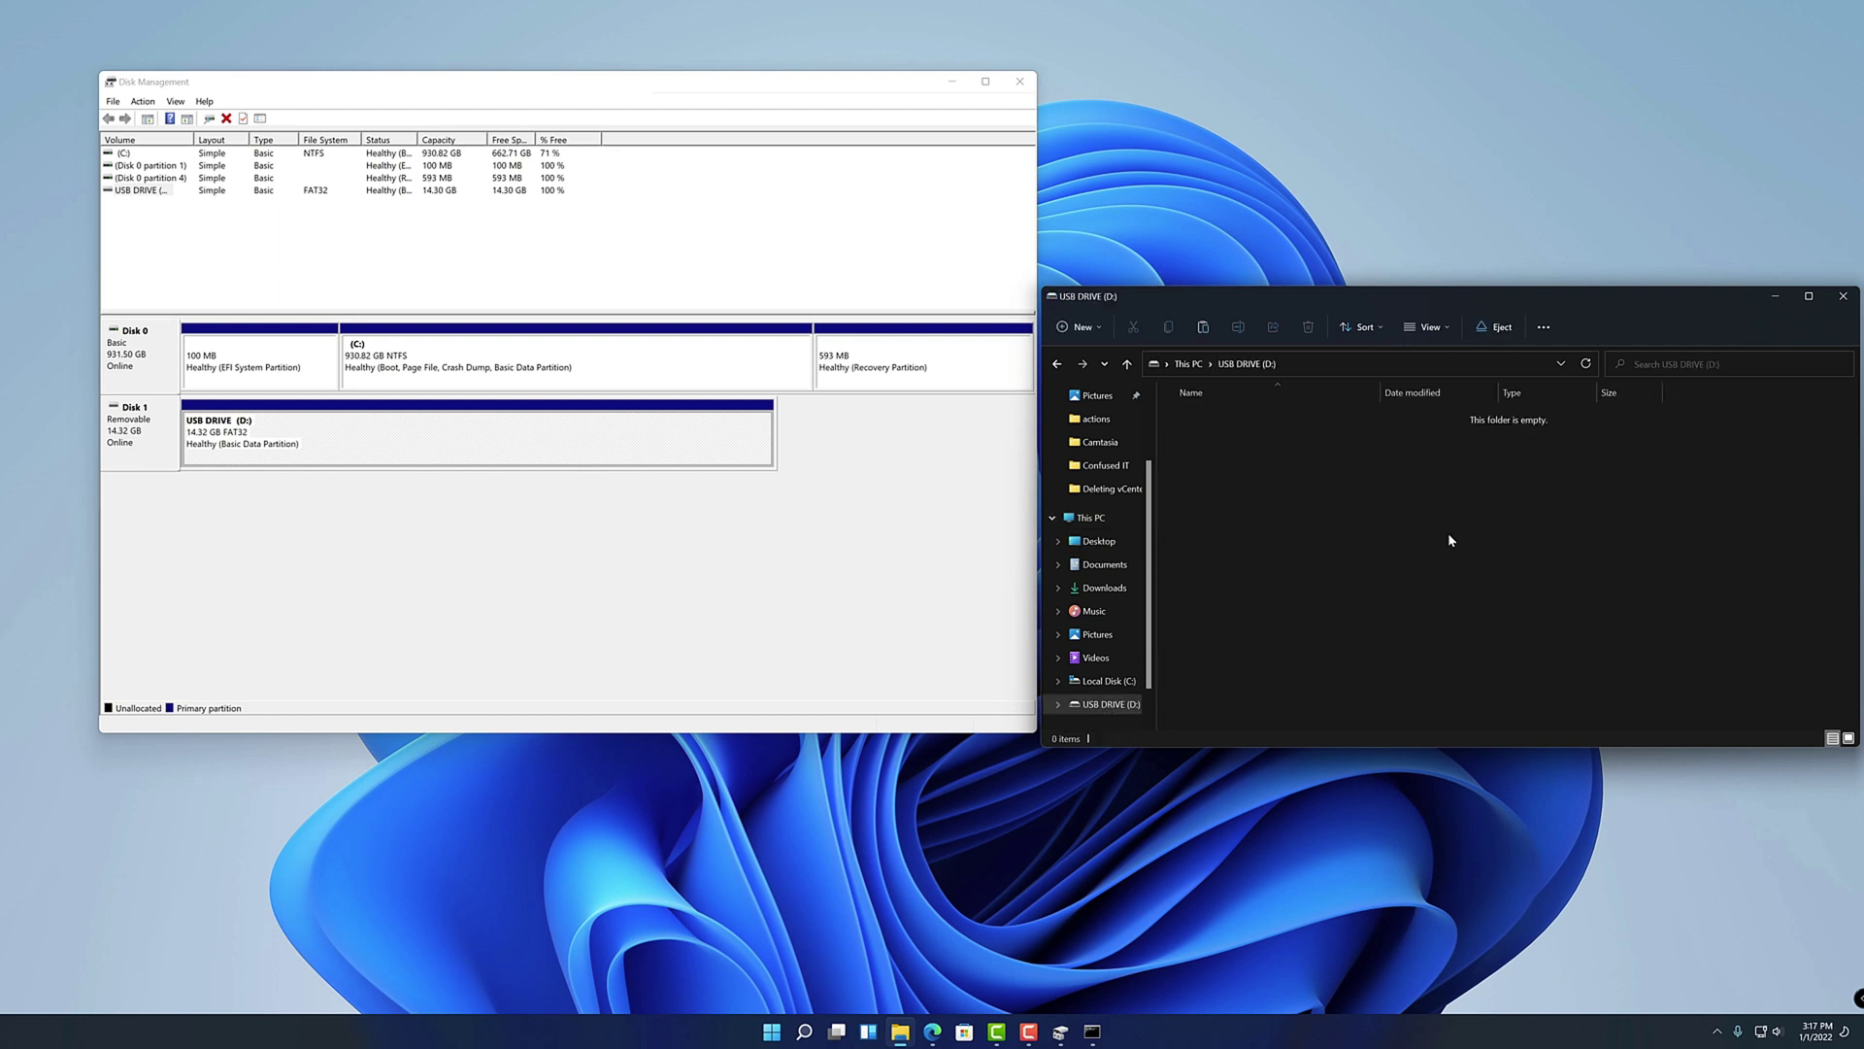